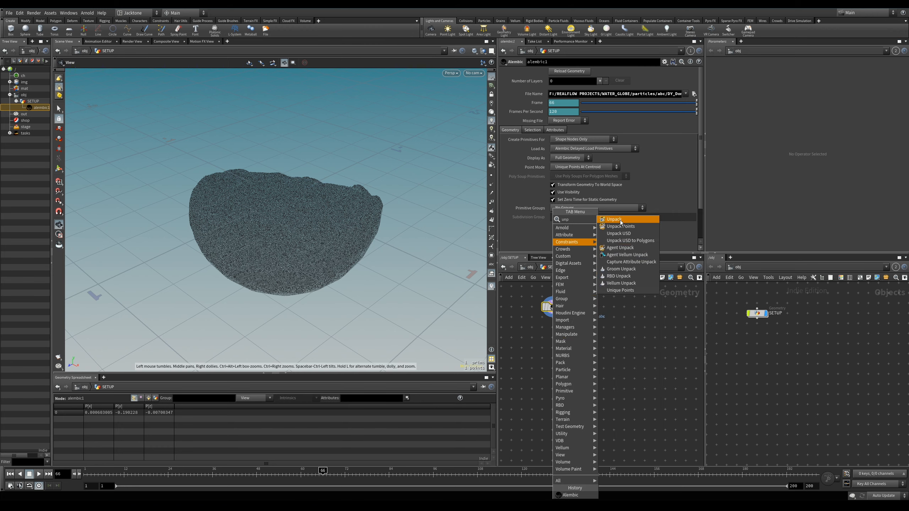
- Add an Unpack node directly below the Alembic node in the SETUP geometry network
left_click(620, 222)
left_click(551, 327)
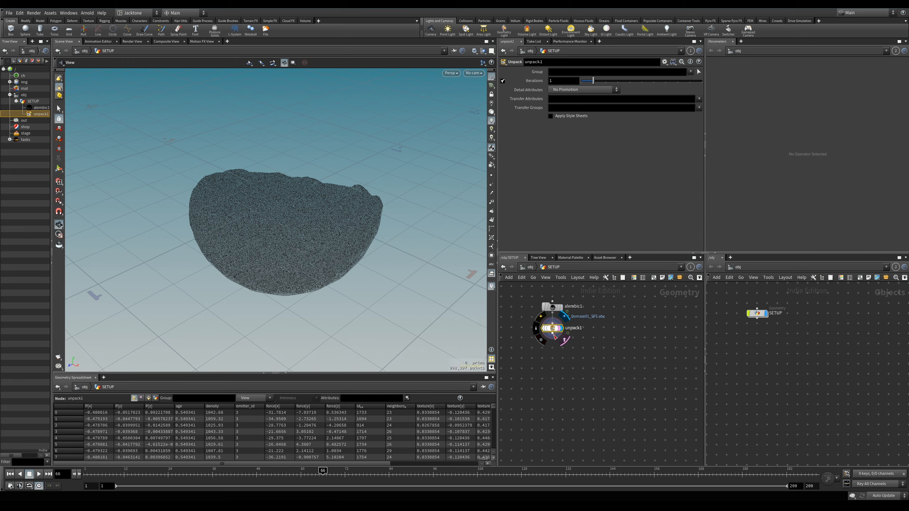
- Examine the Unpack node's information for its point attributes, then close the information window
middle_click(555, 331)
left_click(536, 329)
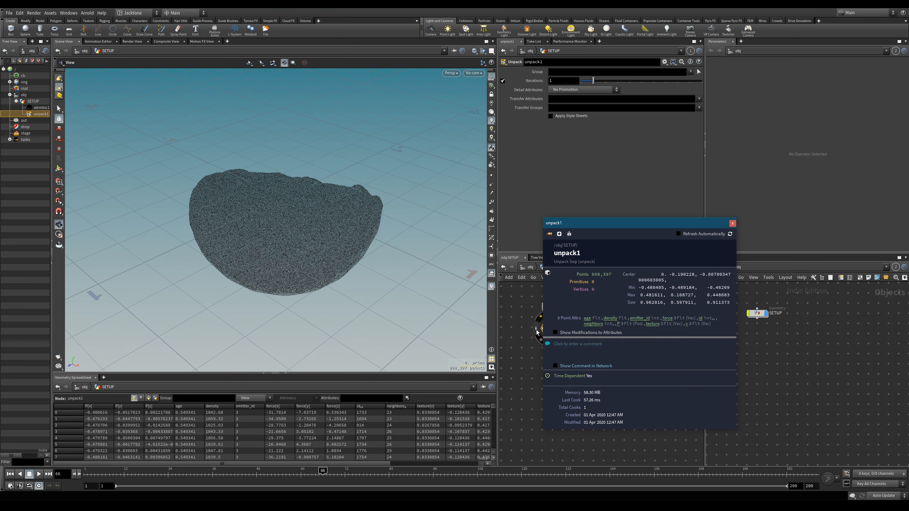
left_click_drag(644, 224, 691, 218)
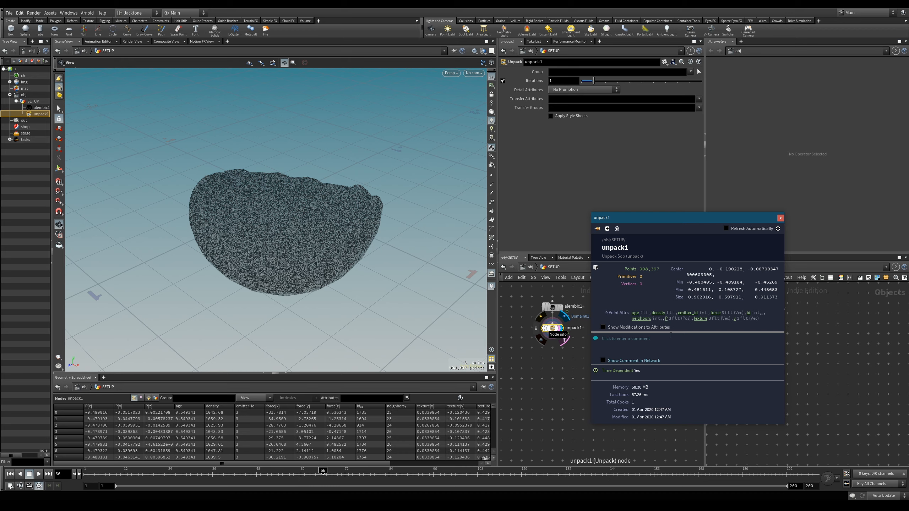
left_click(780, 217)
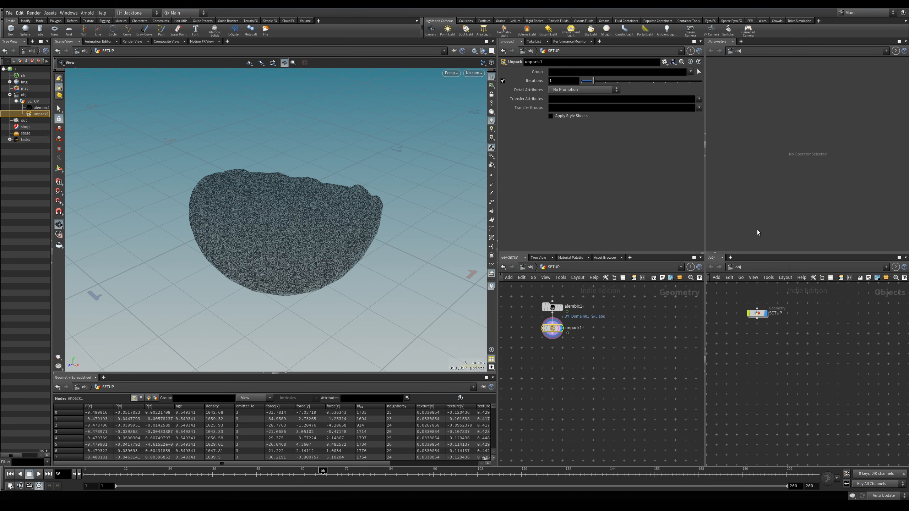
mouse_move(555, 308)
mouse_move(551, 333)
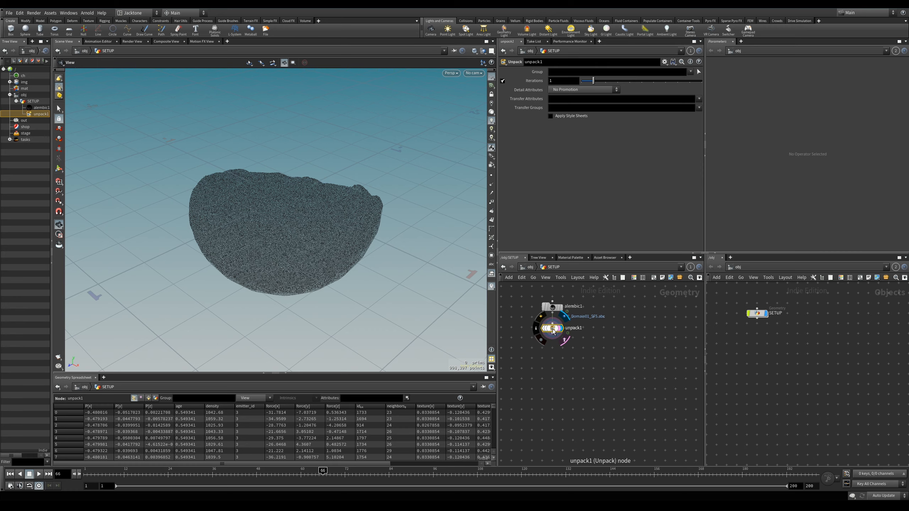
- Look through the unpacked particles' attribute columns in the geometry spreadsheet at frame 39
left_click(166, 456)
left_click_drag(125, 475, 319, 465)
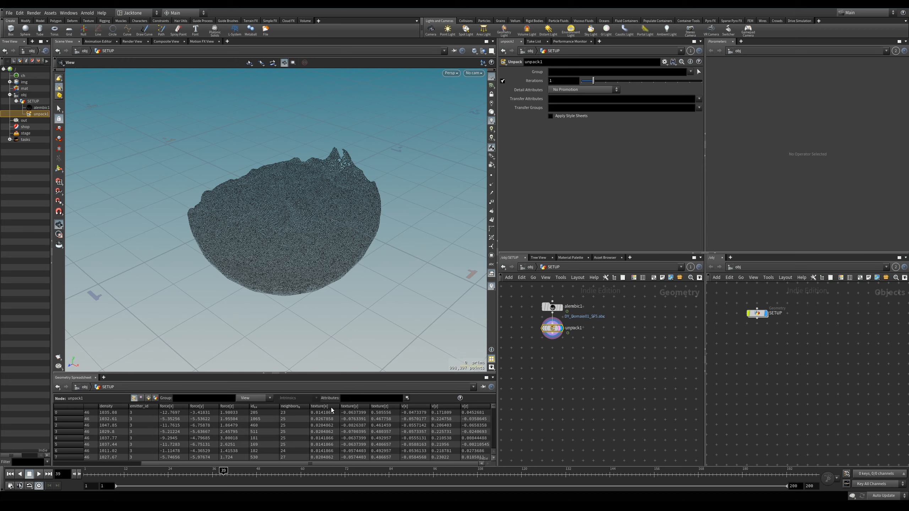
left_click_drag(339, 465, 221, 464)
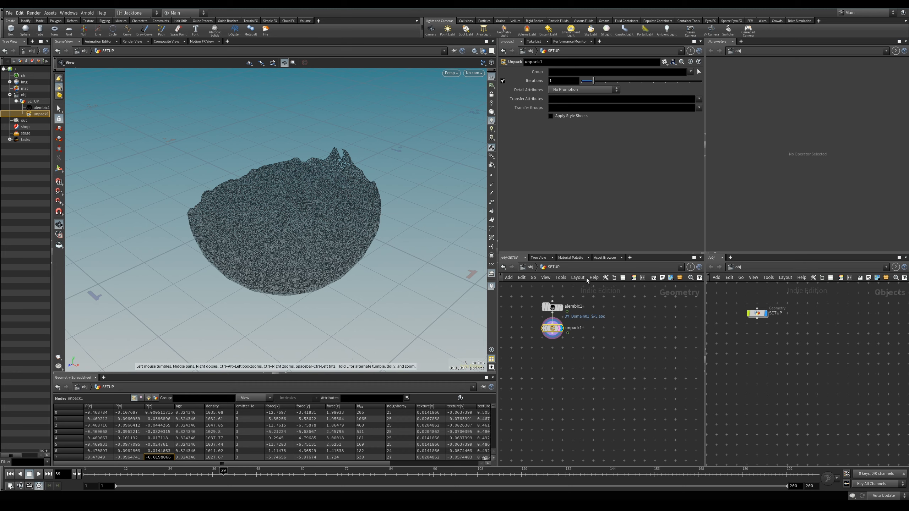
- Connect a Particle Fluid Surface node below the Unpack node and display its result
mouse_move(536, 329)
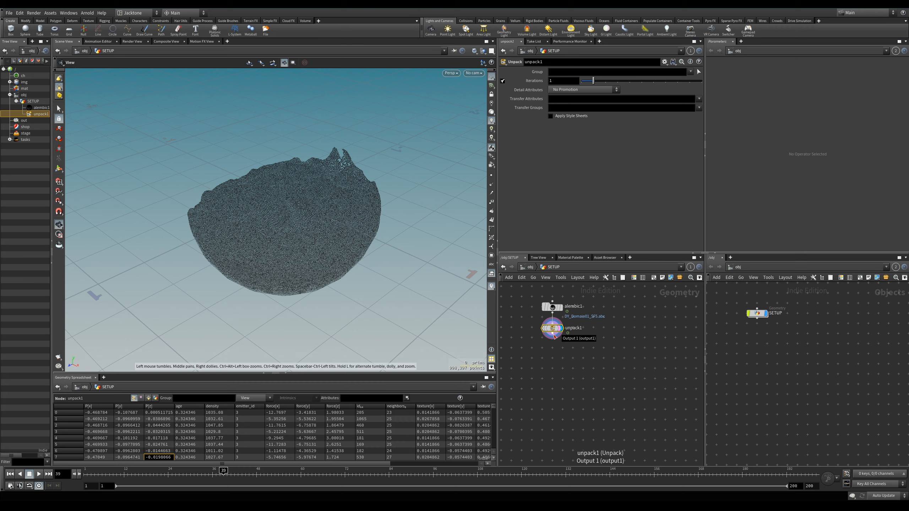
left_click(553, 336)
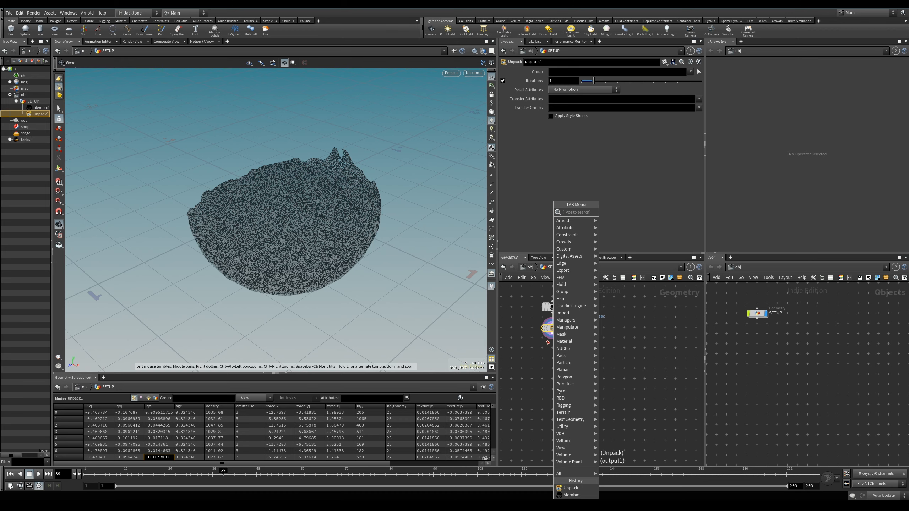
type("fluid")
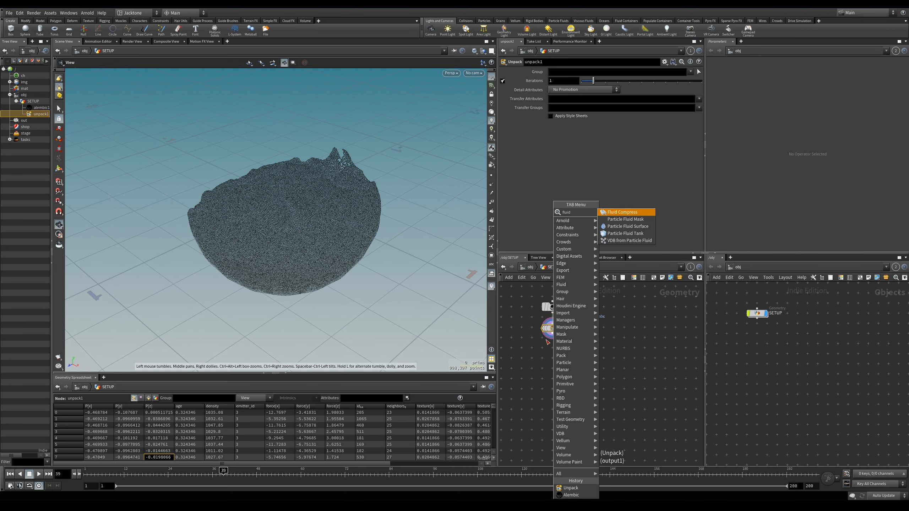
left_click(628, 227)
left_click(552, 349)
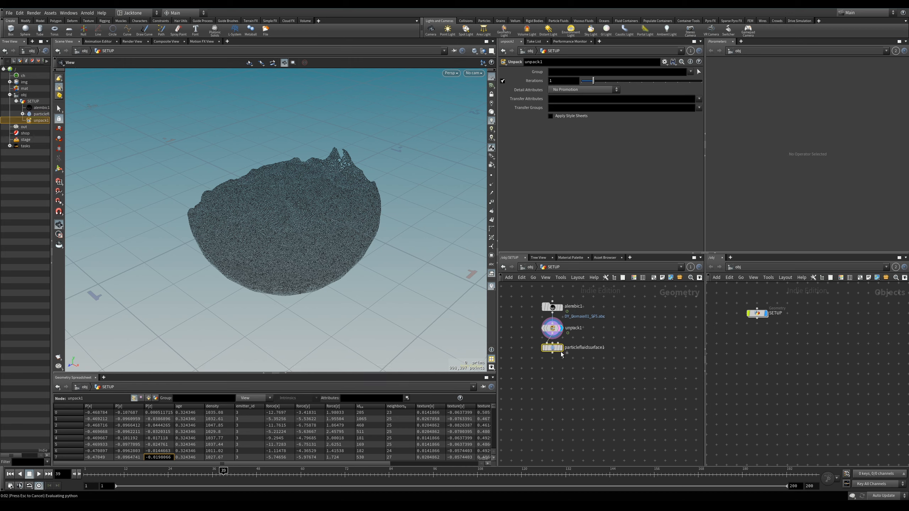
left_click(560, 348)
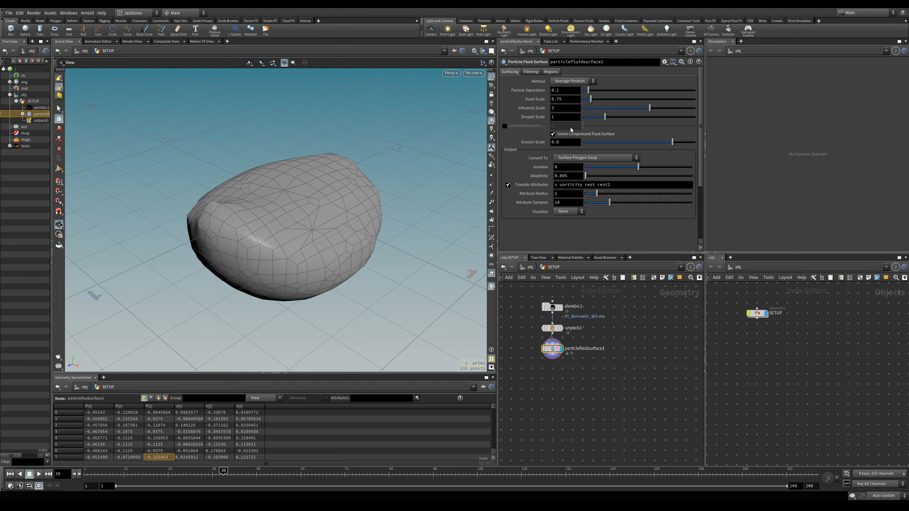
- Convert the Particle Fluid Surface output to Particles and visualize it by Velocity
mouse_move(569, 136)
mouse_move(553, 353)
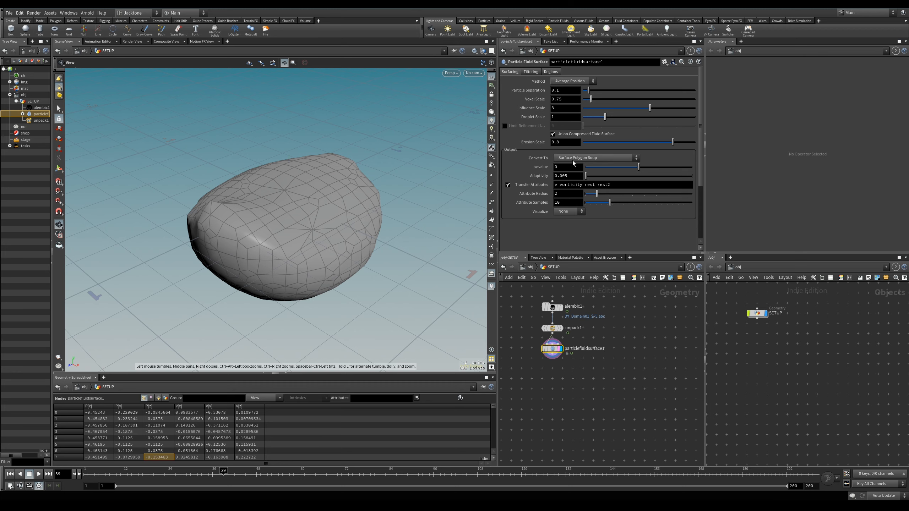
left_click(637, 158)
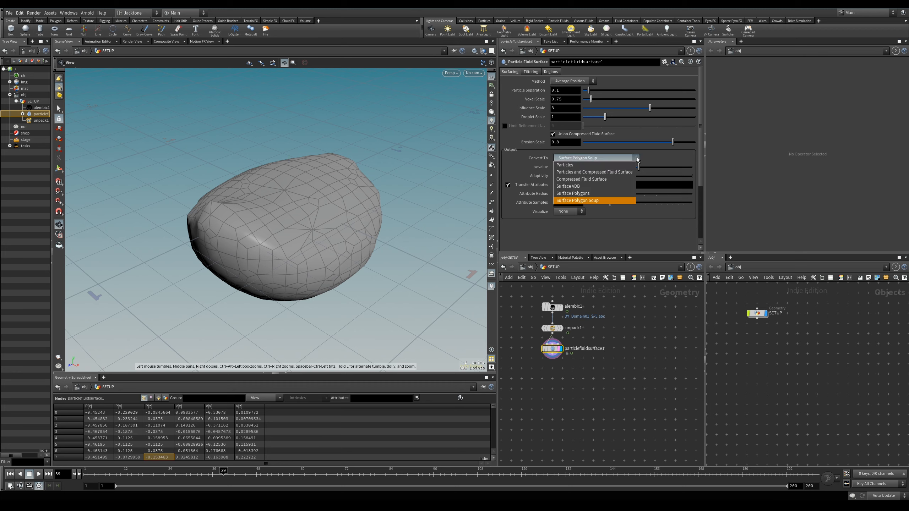
left_click(620, 167)
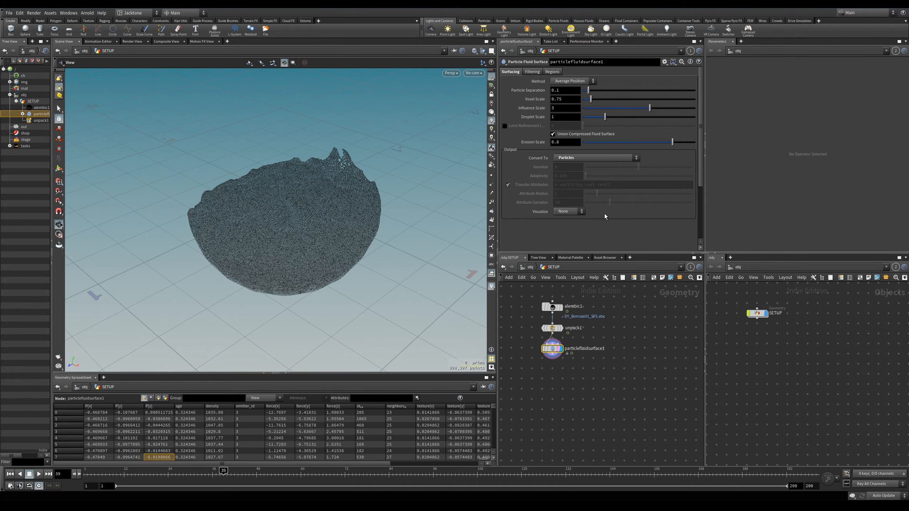
middle_click_drag(370, 270, 371, 301)
left_click_drag(371, 301, 383, 285)
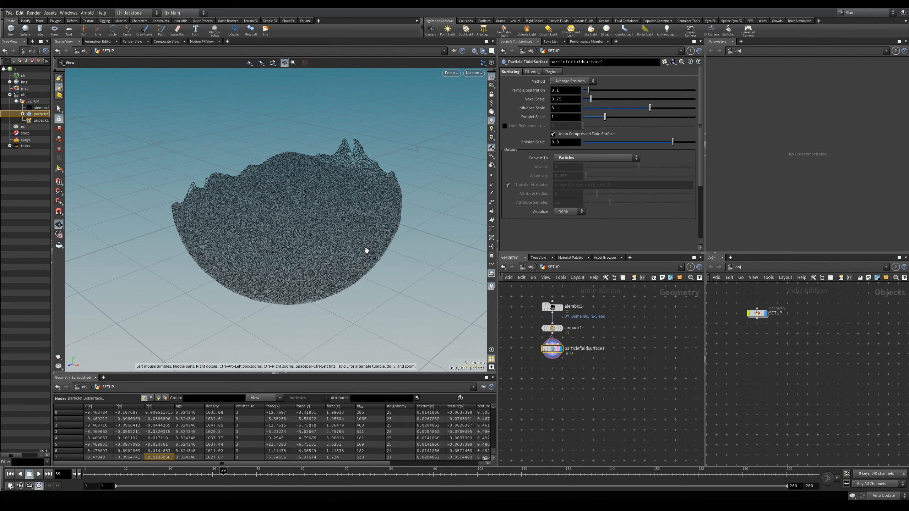
left_click(582, 213)
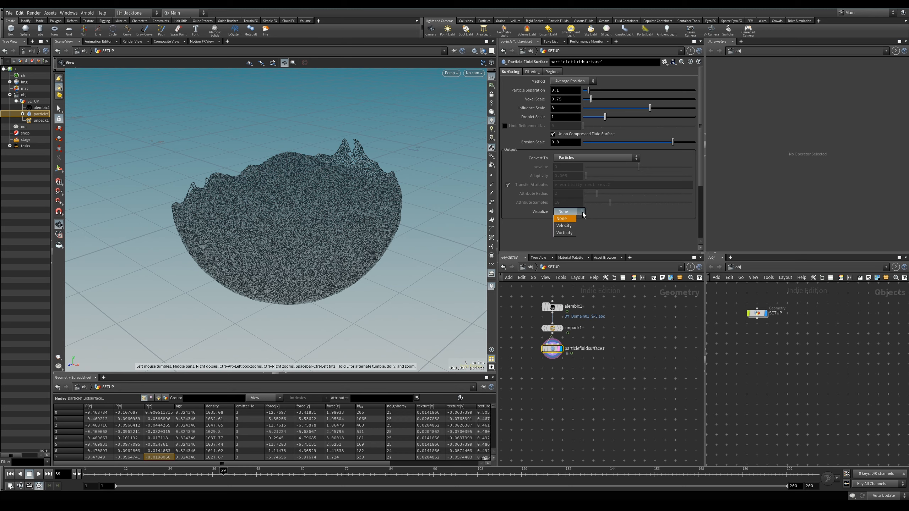
left_click(567, 227)
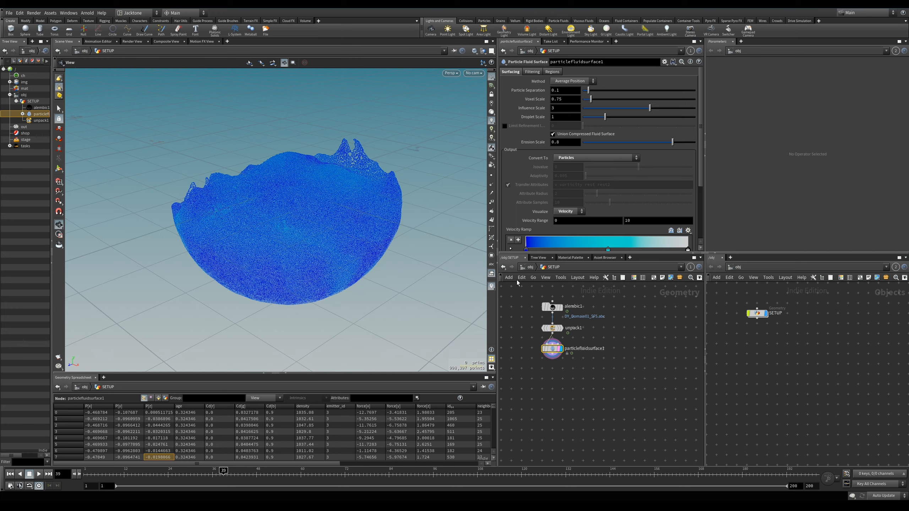
- Switch to RealFlow and expand the particle range color gradient in DY_Domain01's display settings
left_click_drag(390, 299, 467, 268)
left_click_drag(701, 165, 704, 217)
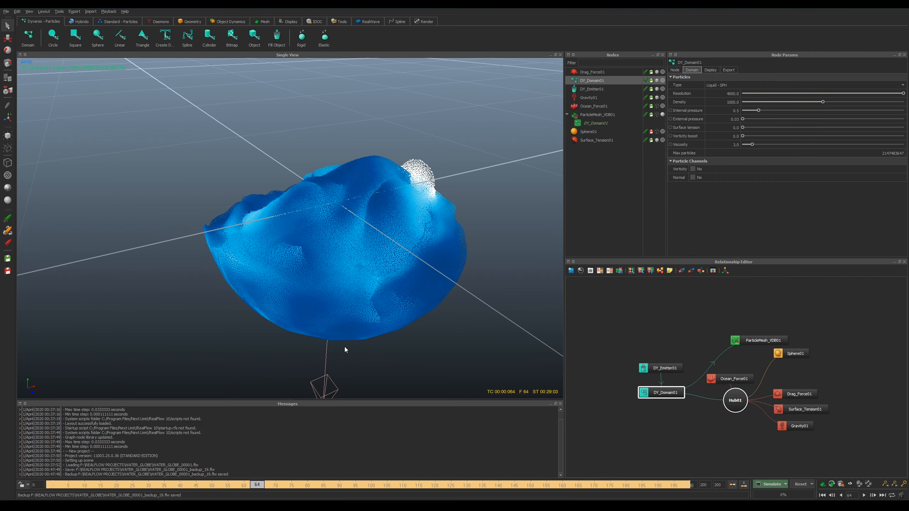
left_click(710, 70)
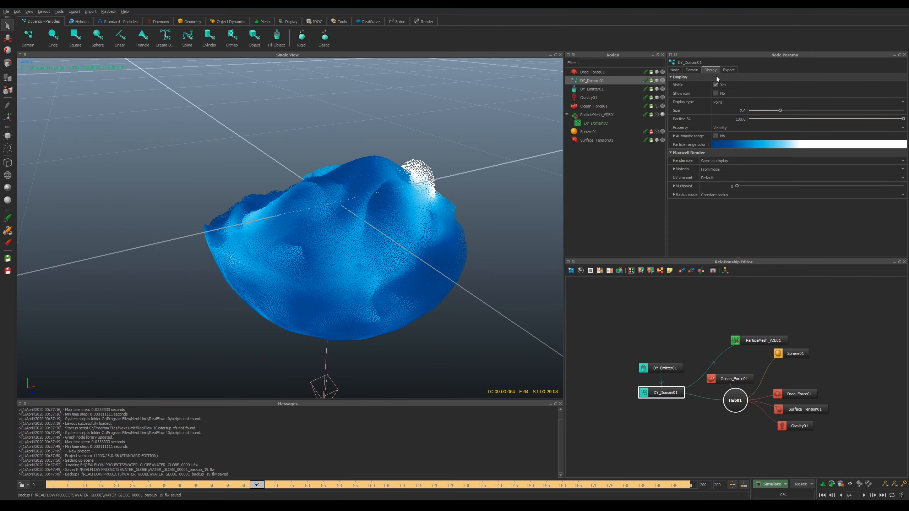
left_click(741, 145)
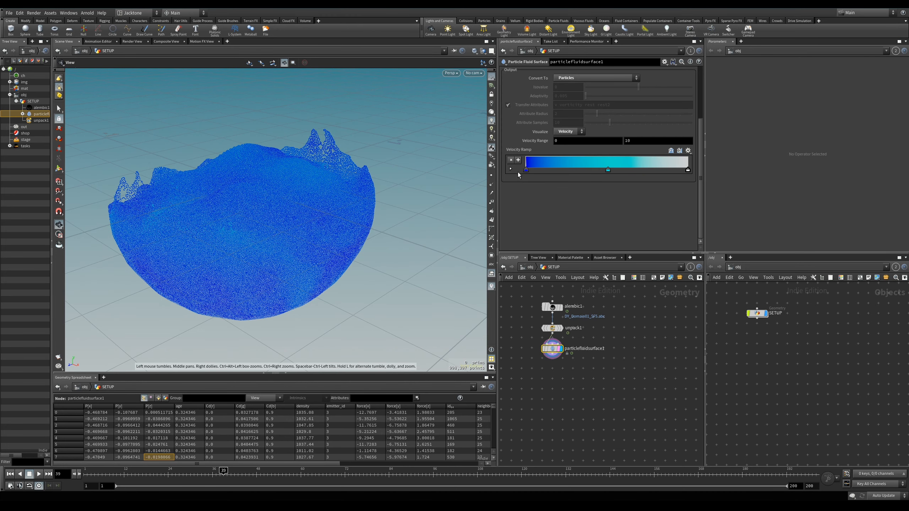
- Add a fourth point to Houdini's velocity ramp and shift the points toward the low end, with the middle two at about 0.083 and 0.18
left_click(511, 168)
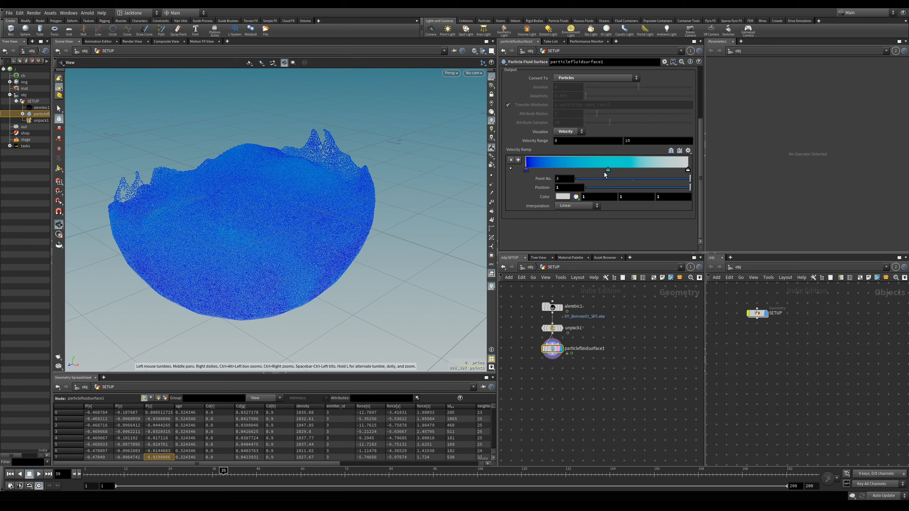
left_click_drag(608, 171, 553, 171)
left_click(585, 169)
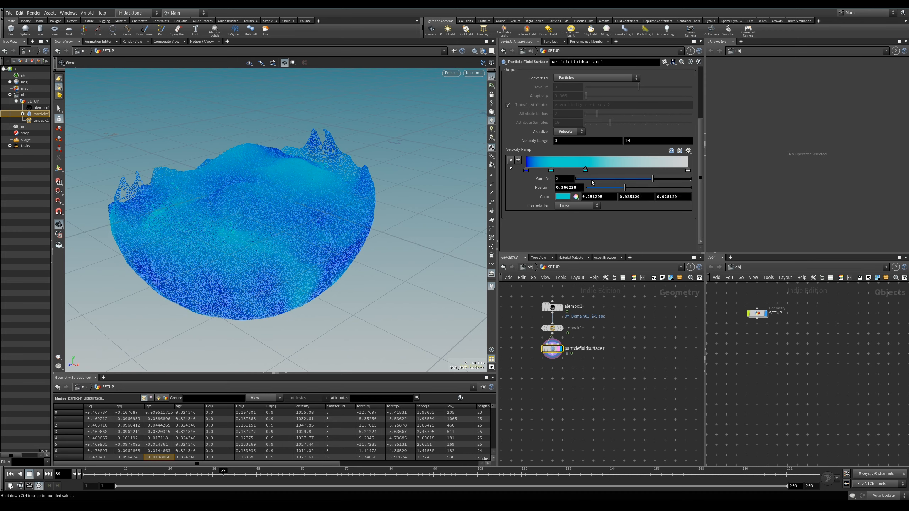
left_click(654, 169)
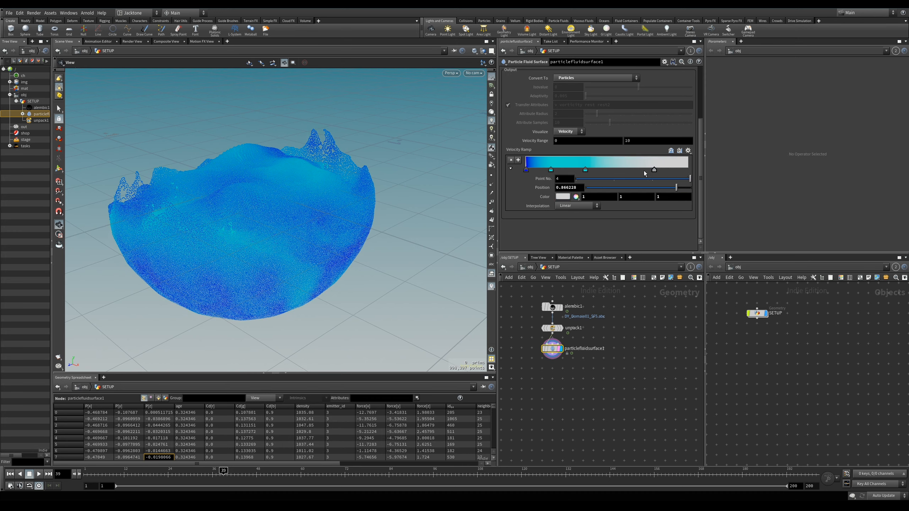
left_click_drag(653, 169, 555, 170)
left_click(539, 170)
left_click_drag(349, 248, 367, 256)
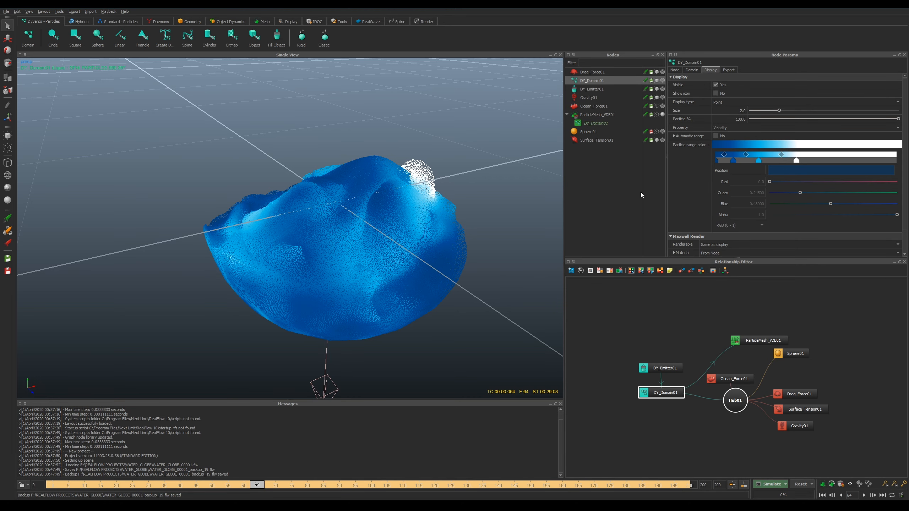
- Inspect the color values of the points on DY_Domain01's particle range gradient in RealFlow, finishing on the first one
left_click(716, 160)
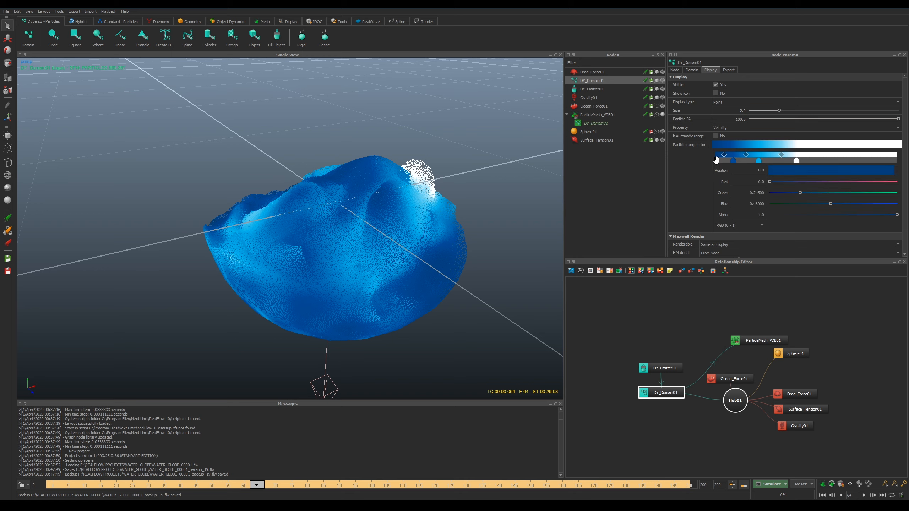
left_click_drag(716, 160, 735, 161)
left_click(758, 160)
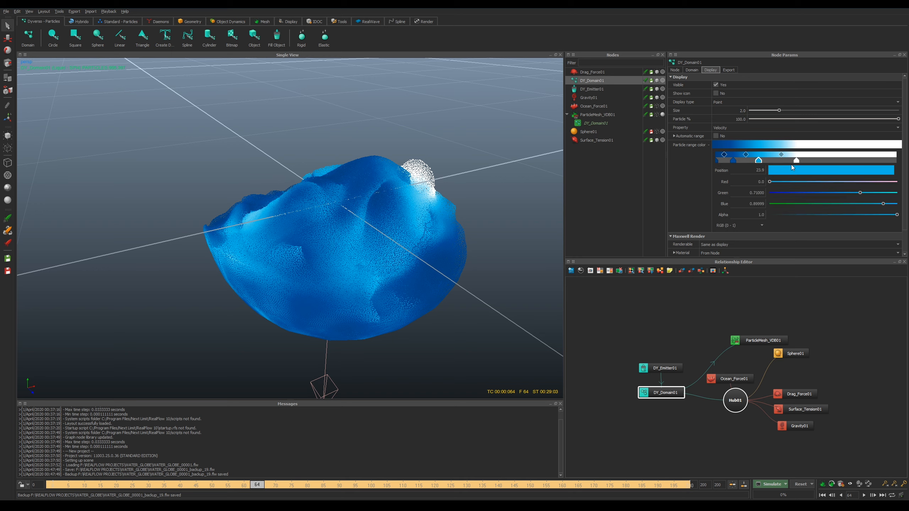
left_click(796, 160)
left_click(716, 160)
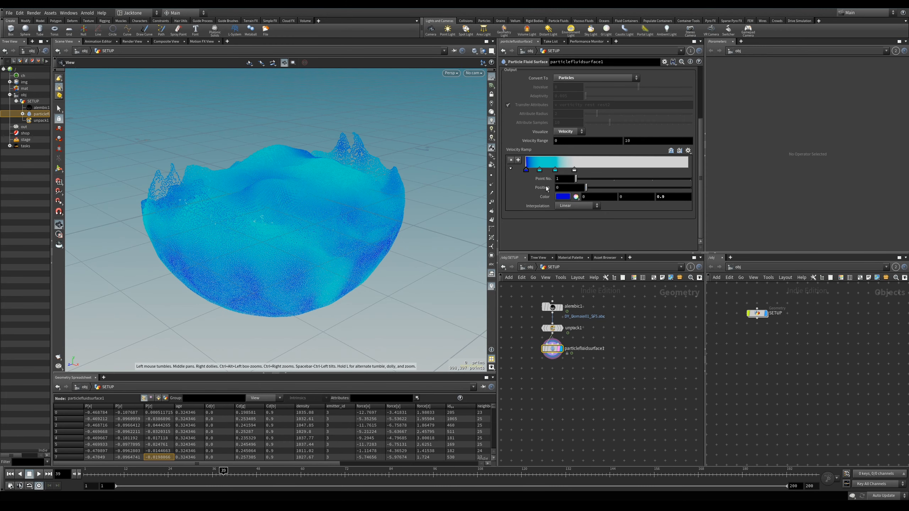
- Set the first velocity ramp point's color in Houdini to green 0.245 and blue 0.48
left_click(563, 197)
type(".245")
key("Tab")
type(".48000")
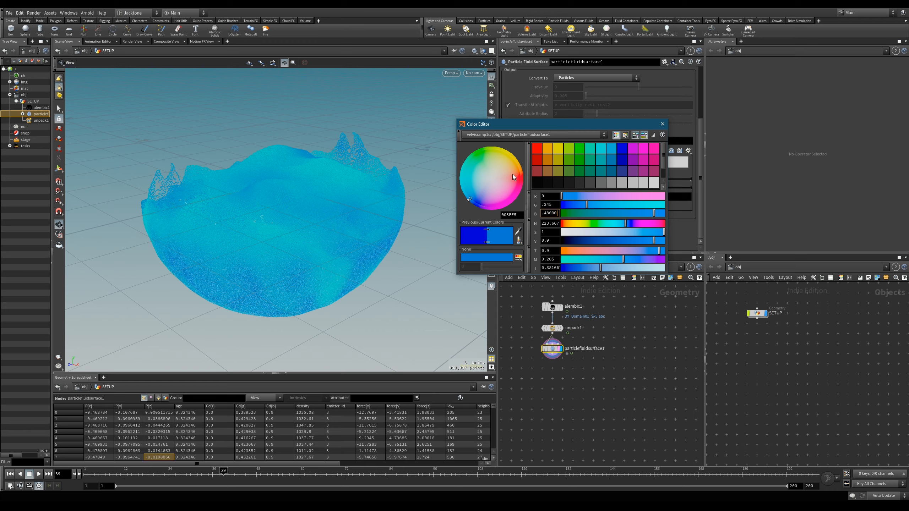
key("Return")
left_click_drag(595, 124, 619, 260)
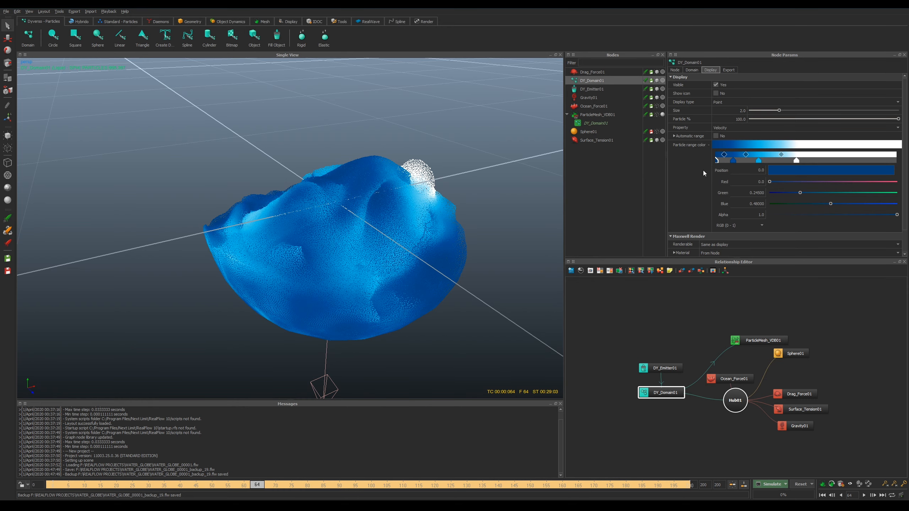
- Check the second gradient point's color in RealFlow and set Houdini's second velocity ramp point to green 0.30001 and blue 0.6
left_click(732, 160)
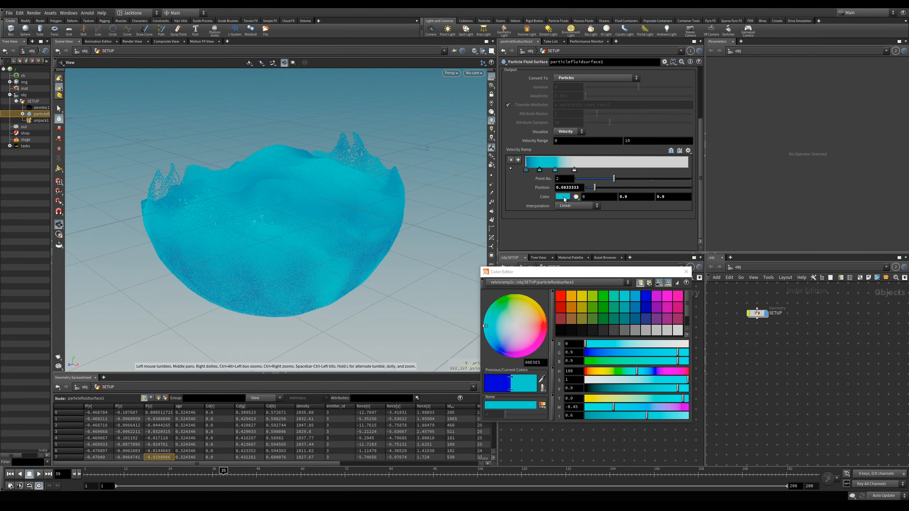
type(".30001")
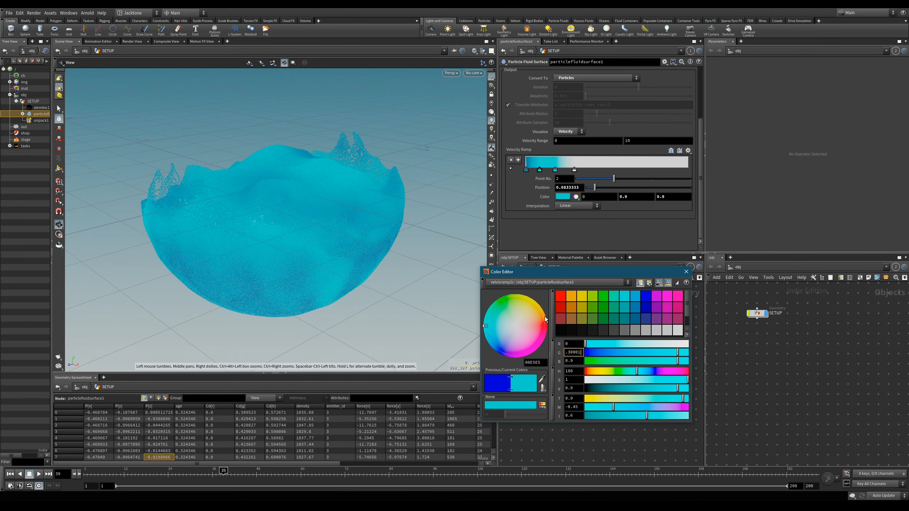
key("Tab")
type(".6")
key("Return")
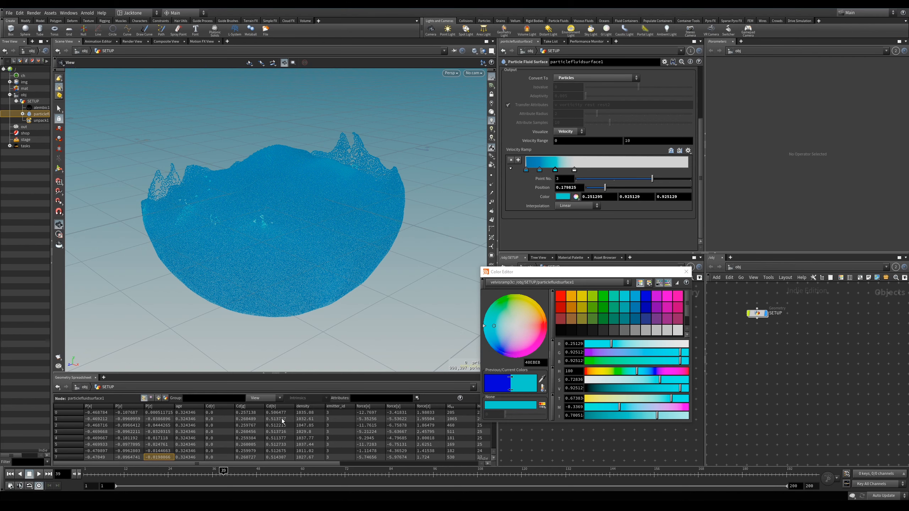
- Set the third velocity ramp point's color to red 0, green 0.71 and blue 0.899999
type("071000")
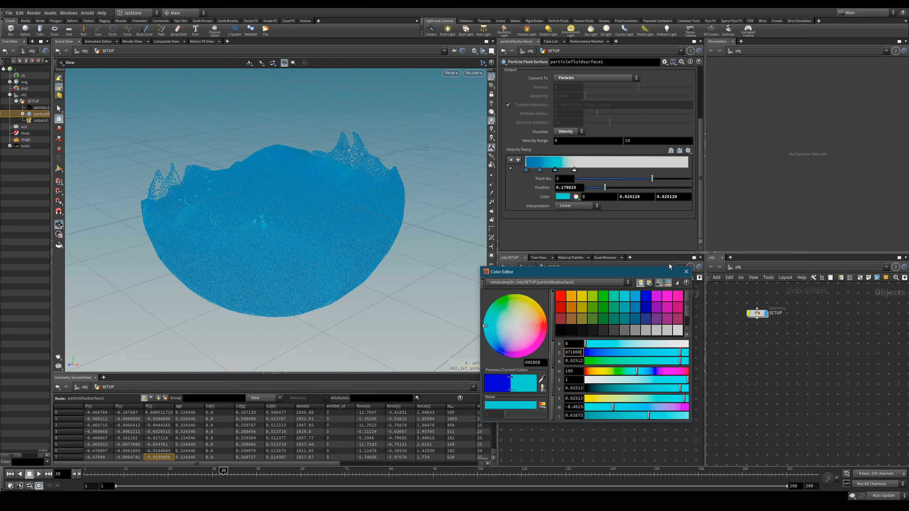
key("Tab")
type(".")
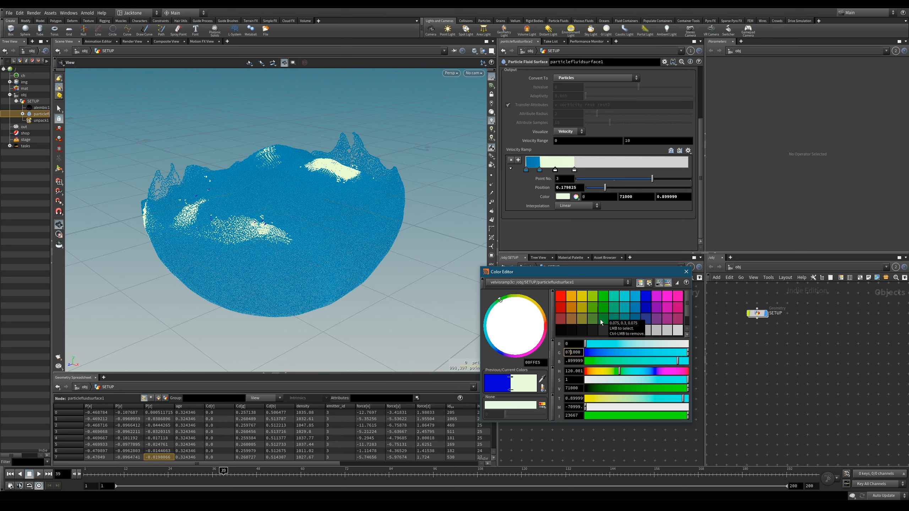
key("Return")
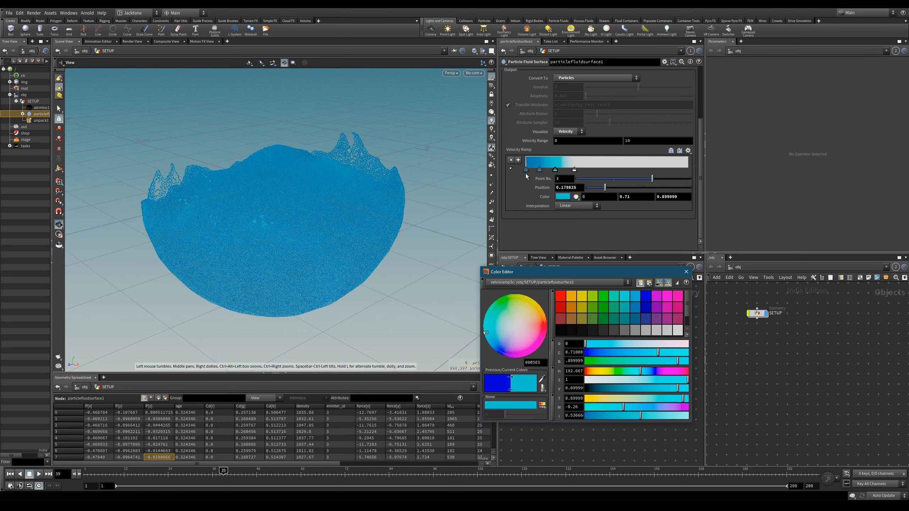
- Compare point spacing with RealFlow's gradient and shift Houdini's second and third ramp points to about 0.05 and 0.105, moving the last one closer
left_click_drag(540, 170, 534, 169)
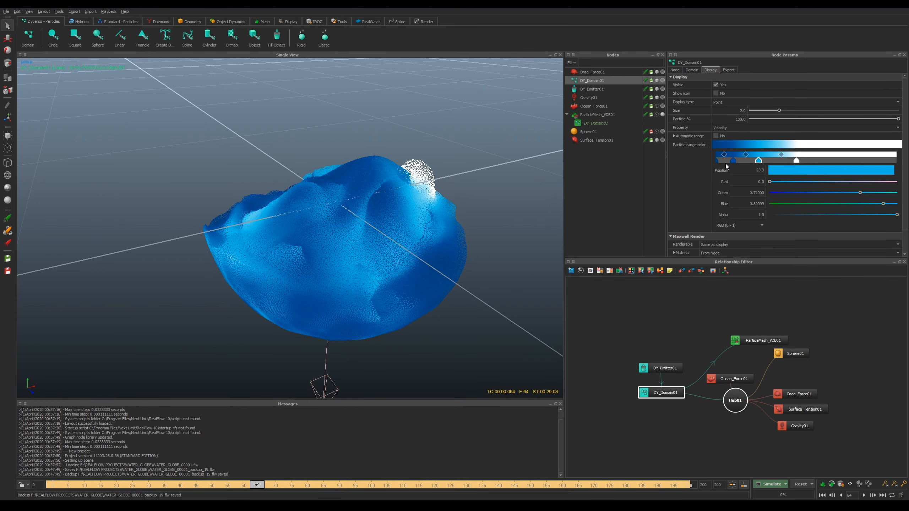
left_click(732, 162)
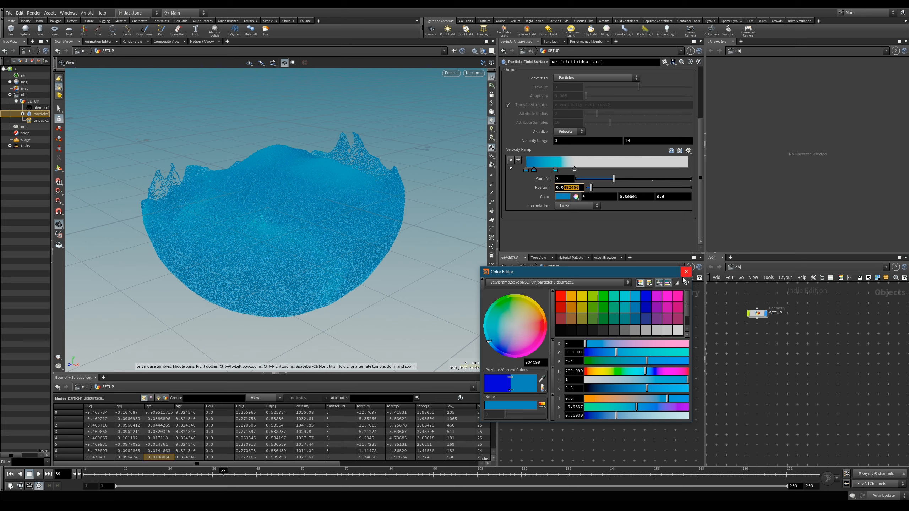
left_click(690, 269)
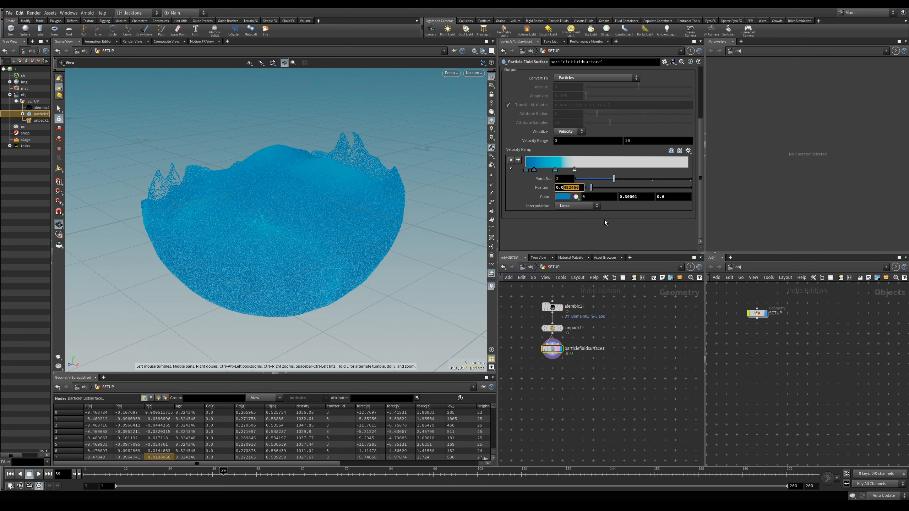
left_click_drag(534, 171, 553, 170)
- Darken the first three velocity ramp points to brightness values of 0.246, 0.318 and 0.651, and nudge the last point slightly lower
left_click(525, 170)
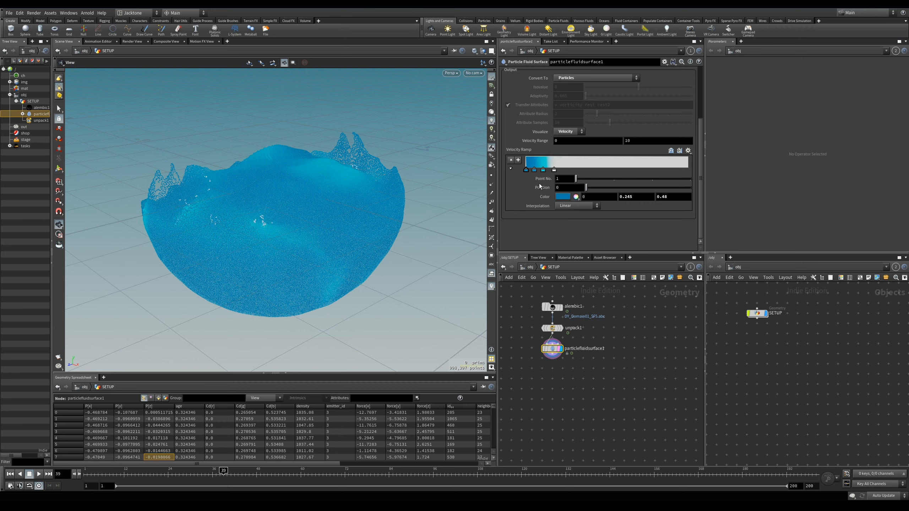
left_click(565, 196)
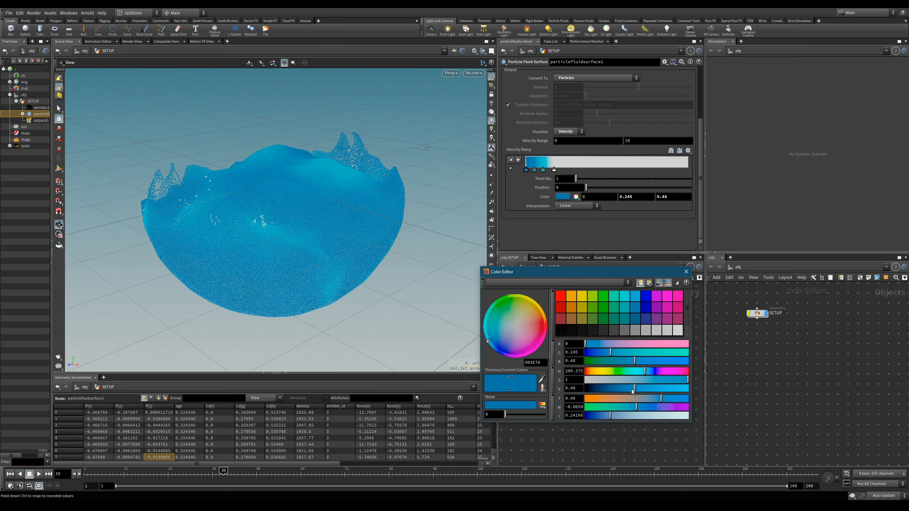
left_click_drag(631, 389, 610, 390)
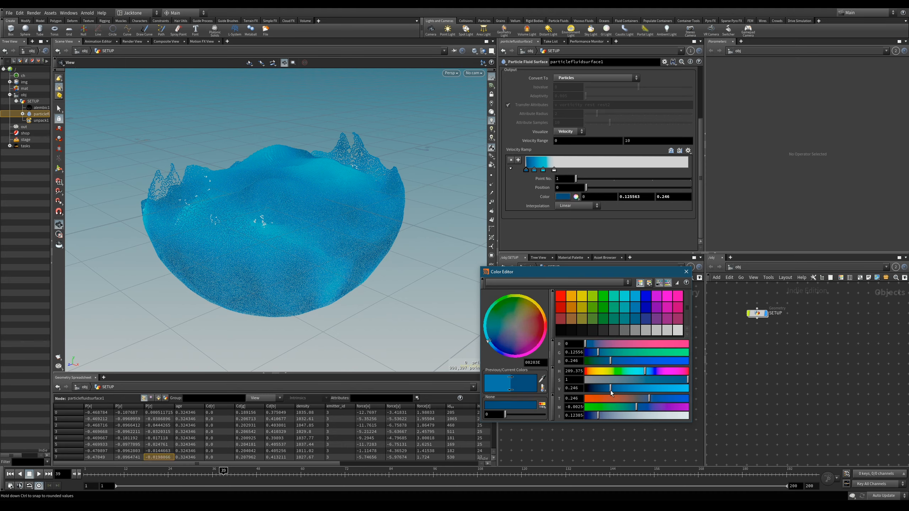
left_click(534, 170)
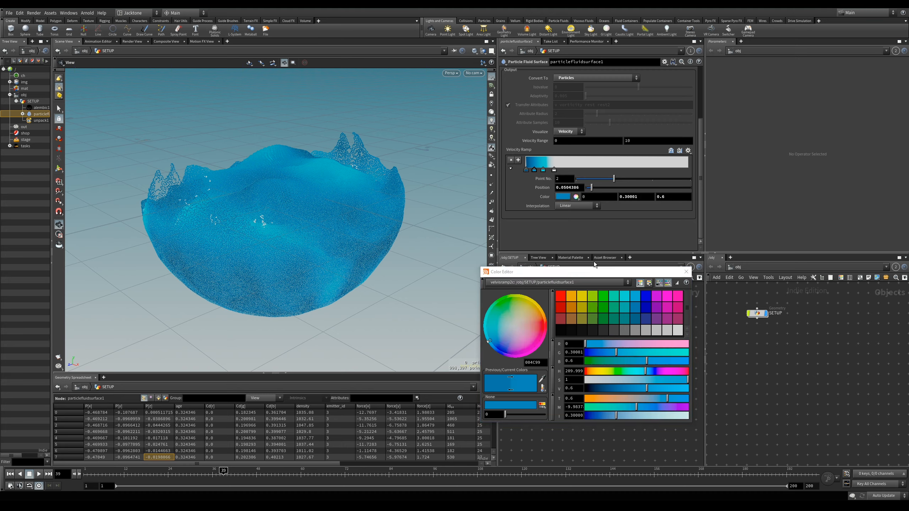
left_click_drag(643, 388, 617, 390)
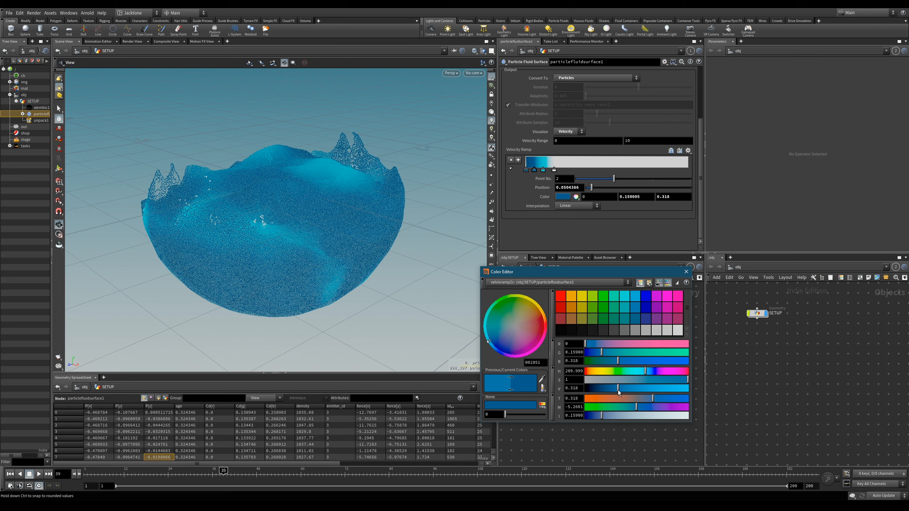
left_click(543, 170)
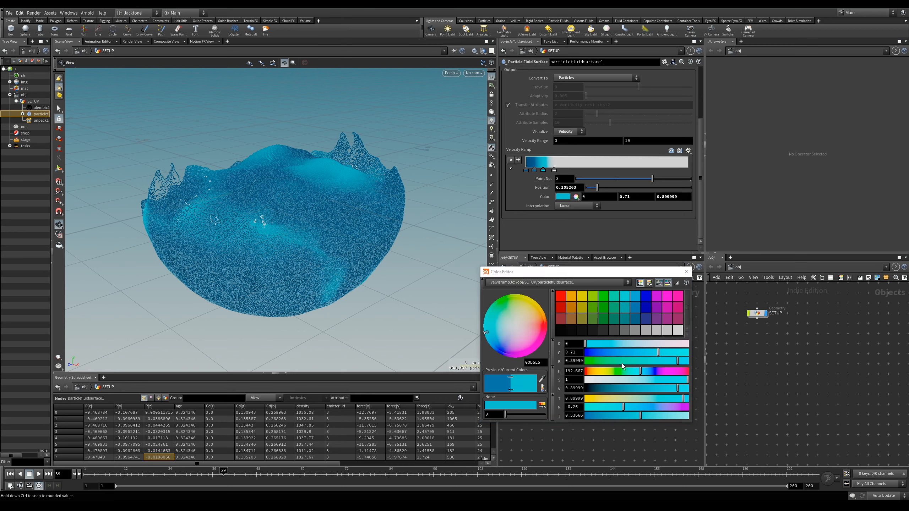
left_click_drag(647, 389, 647, 395)
left_click(534, 170)
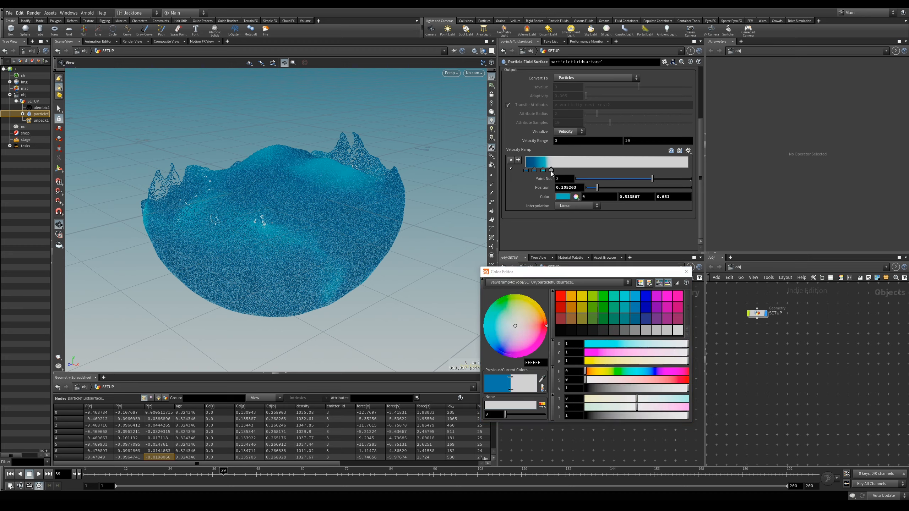
- Go to frame 45 to examine the velocity colors on the particles, and close the color editor
scroll(298, 236, "down", 2)
left_click_drag(299, 236, 311, 299)
mouse_move(285, 475)
left_mouse_down()
mouse_move(562, 472)
mouse_move(245, 472)
left_mouse_up()
left_click(685, 271)
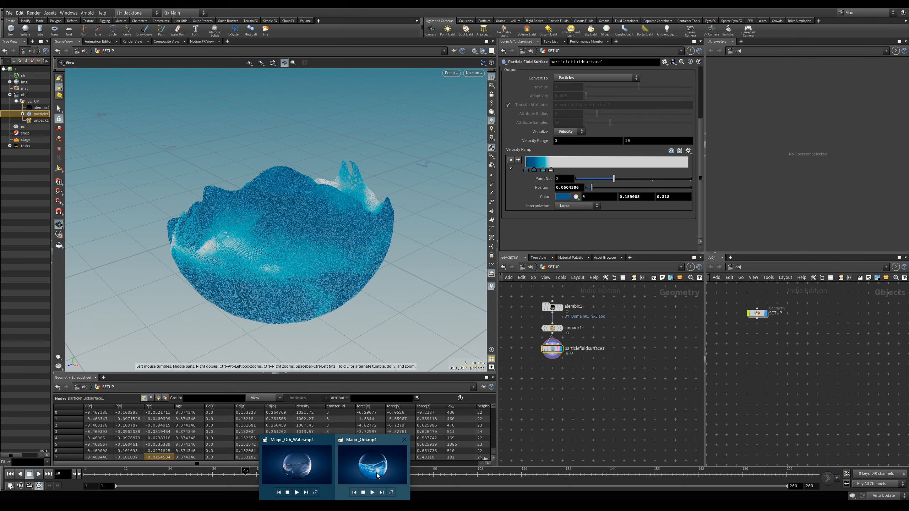
- Watch the Magic_Orb.mp4 reference render in the media player and return to Houdini to compare the particle colors
left_click(377, 476)
left_click(506, 296)
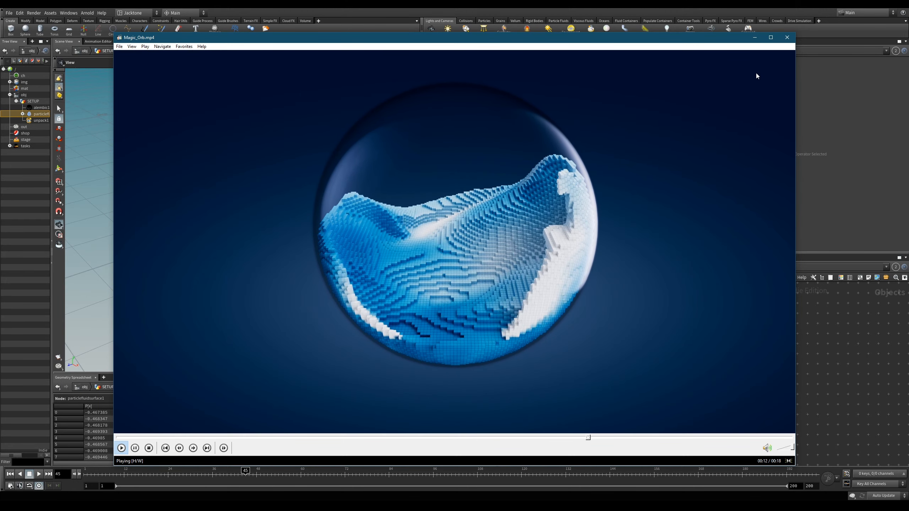
left_click(754, 38)
left_click_drag(411, 269, 463, 306)
- Rearrange the network so unpack1 and particlefluidsurface1 sit below and to the left of alembic1
mouse_move(540, 382)
middle_mouse_down()
mouse_move(550, 358)
mouse_move(549, 390)
middle_mouse_up()
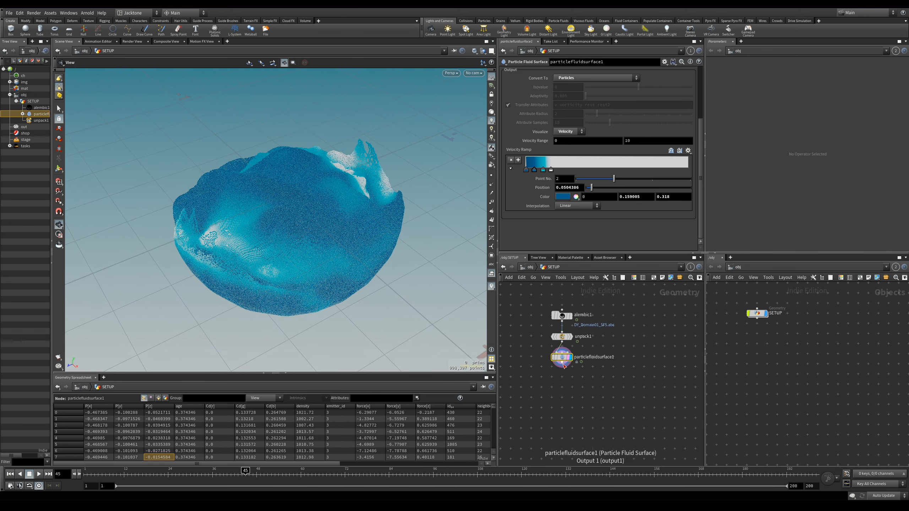
left_click_drag(540, 333, 587, 373)
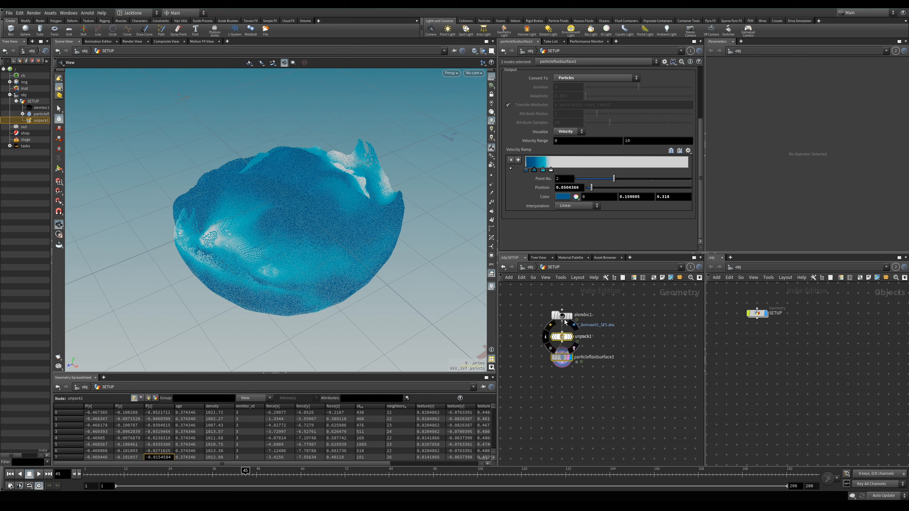
left_click_drag(563, 317, 519, 347)
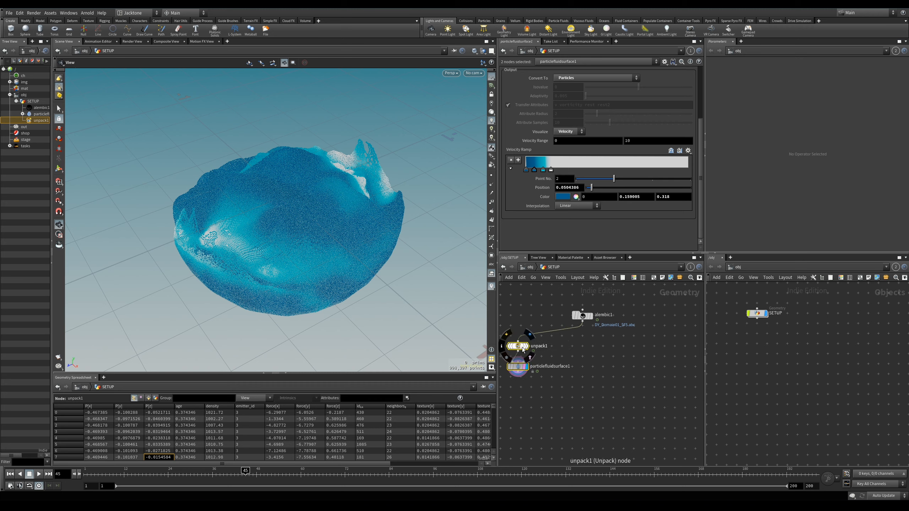
middle_click_drag(551, 327, 596, 324)
mouse_move(568, 346)
left_mouse_down()
mouse_move(571, 360)
mouse_move(570, 346)
left_mouse_up()
left_click(583, 380)
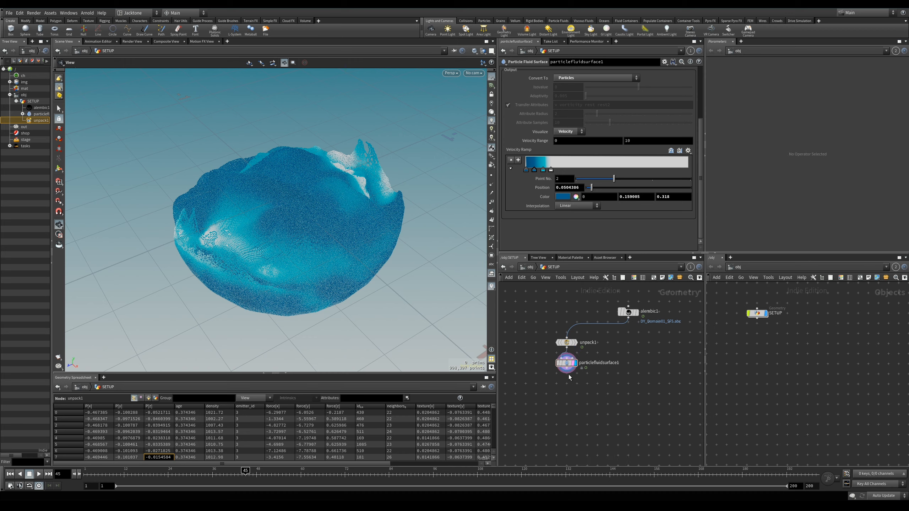
- Add a Null node directly below particlefluidsurface1, wired to its output
key("Tab")
mouse_move(572, 380)
type("null")
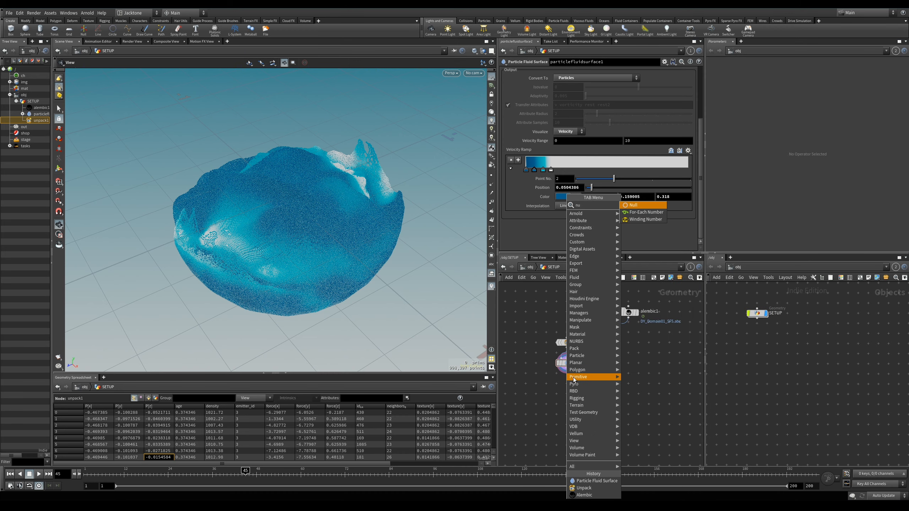
left_click(634, 206)
left_click(566, 386)
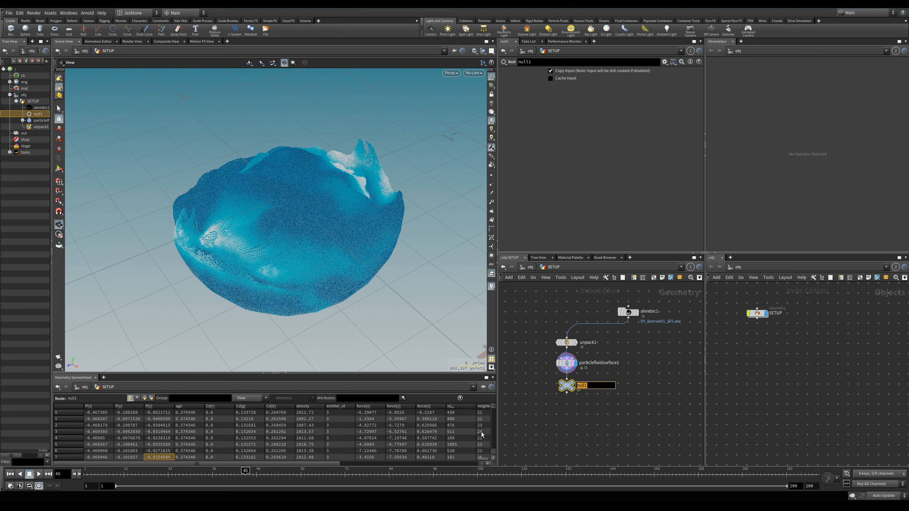
- Name the null COLOR_EXTRACT, color it black, move it lower and make it the displayed node
type("COLOR_EXRT")
key("BackSpace")
key("BackSpace")
type("TRACT")
key("Return")
key("c")
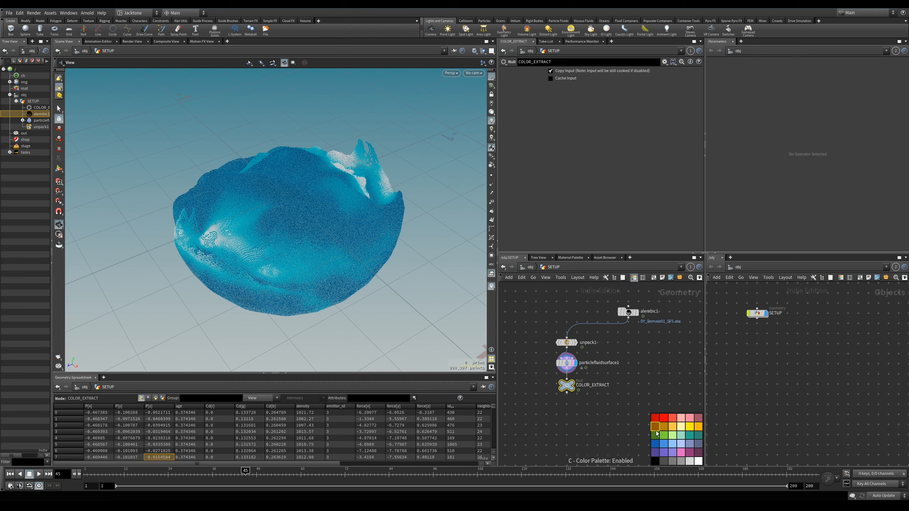
left_click_drag(655, 462, 569, 405)
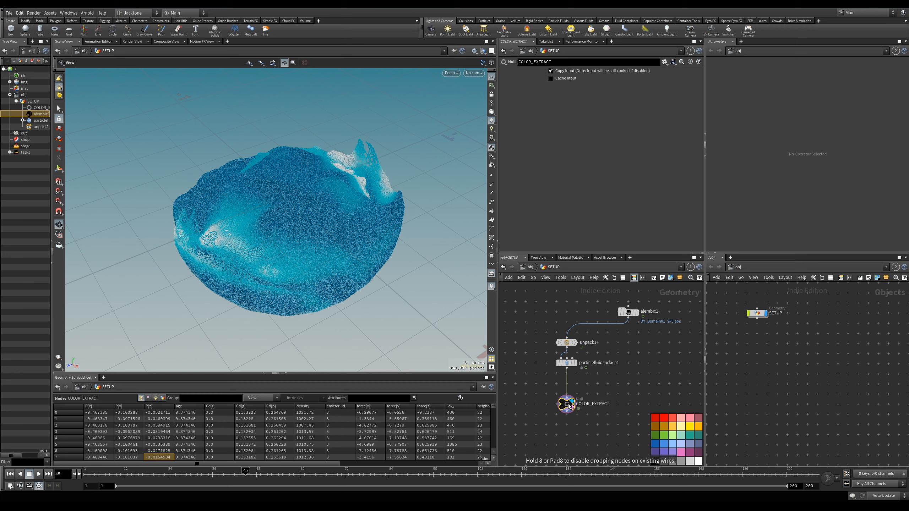
- Enclose unpack1, particlefluidsurface1 and COLOR_EXTRACT in a network box and shift it away from alembic1
left_click_drag(515, 319, 604, 441)
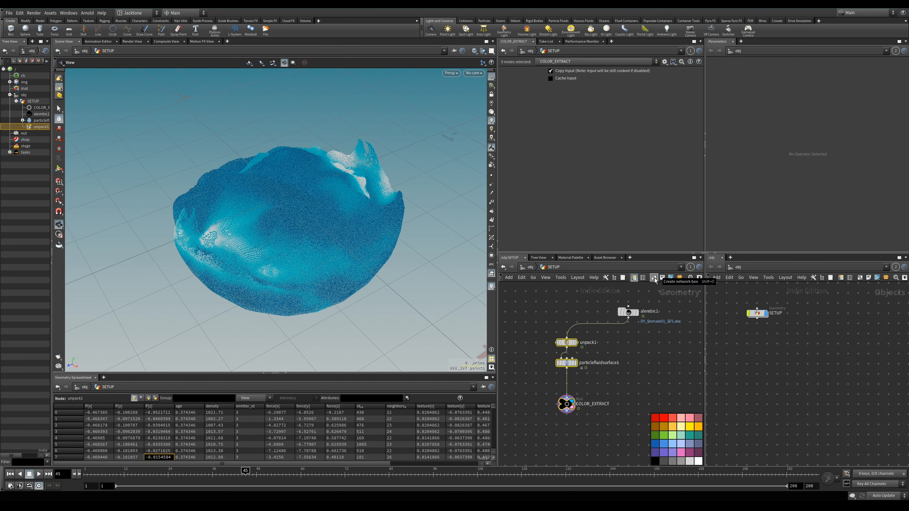
left_click(654, 278)
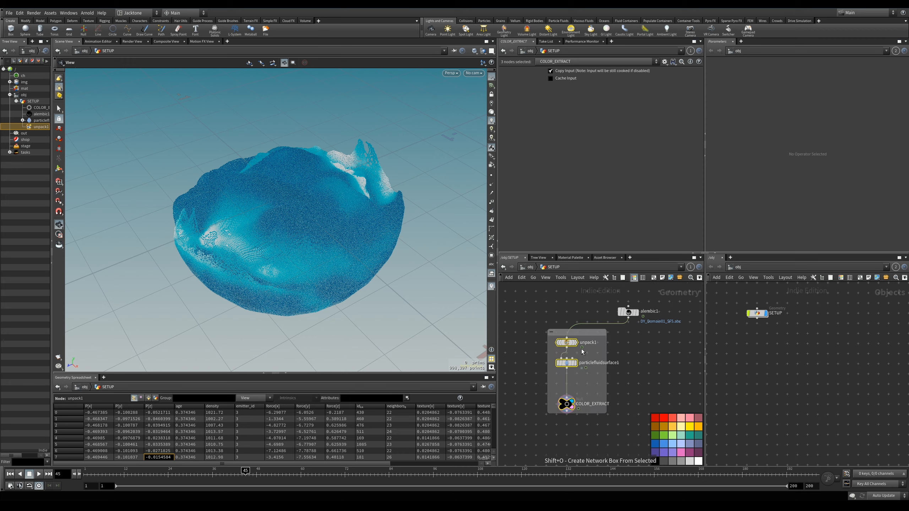
left_click_drag(579, 334, 553, 341)
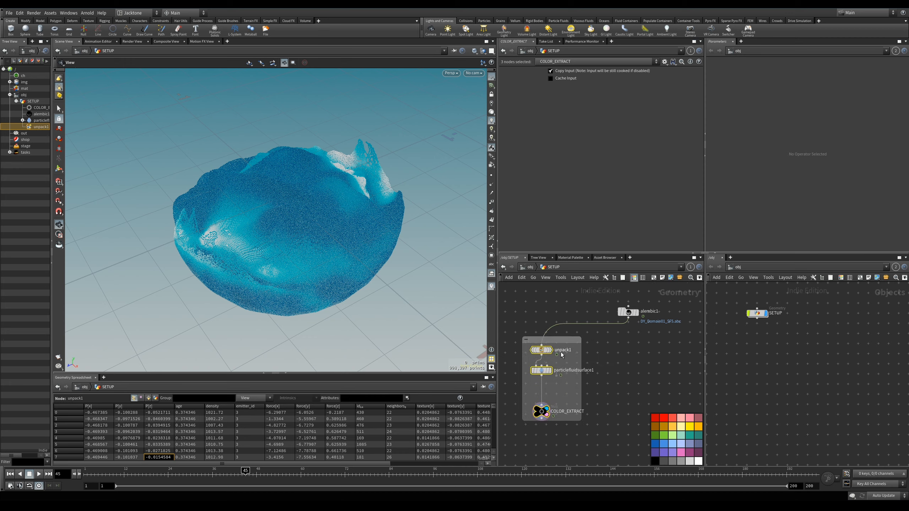
- Color the network box itself green, leaving the nodes inside it in their original colors
left_click(672, 432)
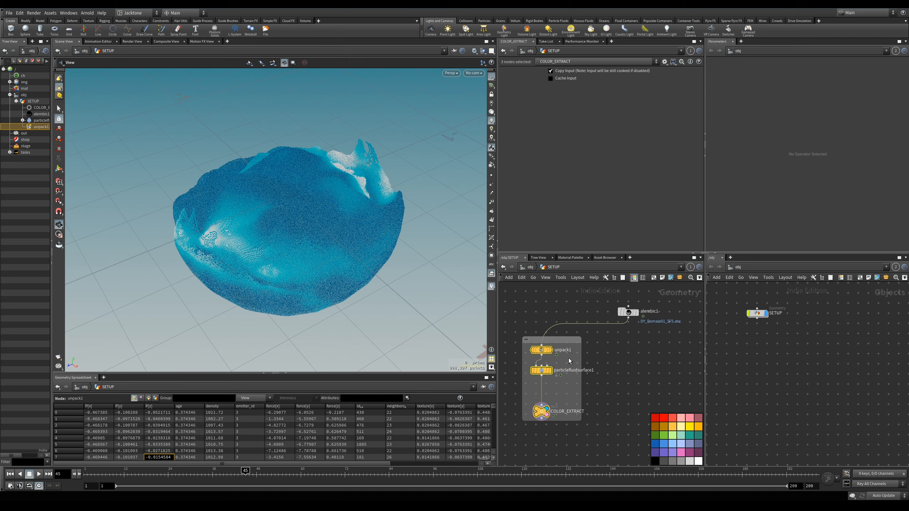
key("ctrl+z")
left_click(548, 340)
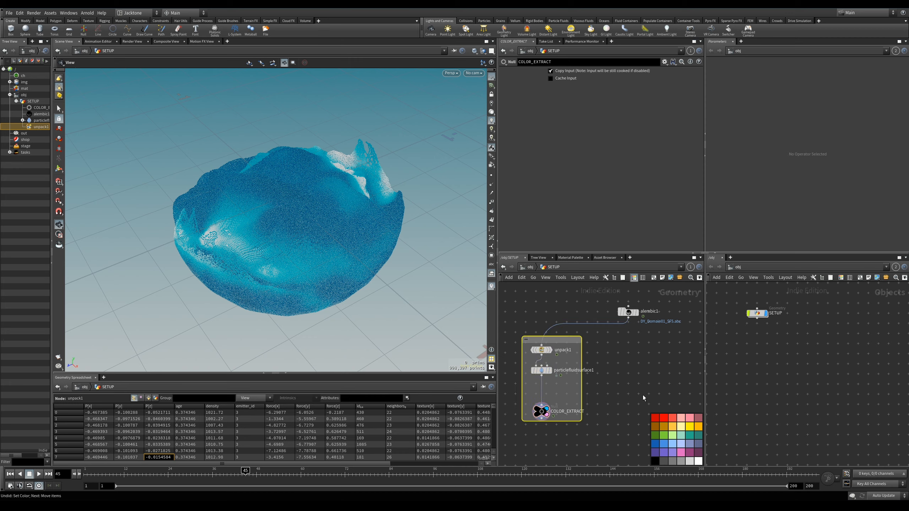
left_click(664, 435)
double_click(546, 340)
left_click(544, 342)
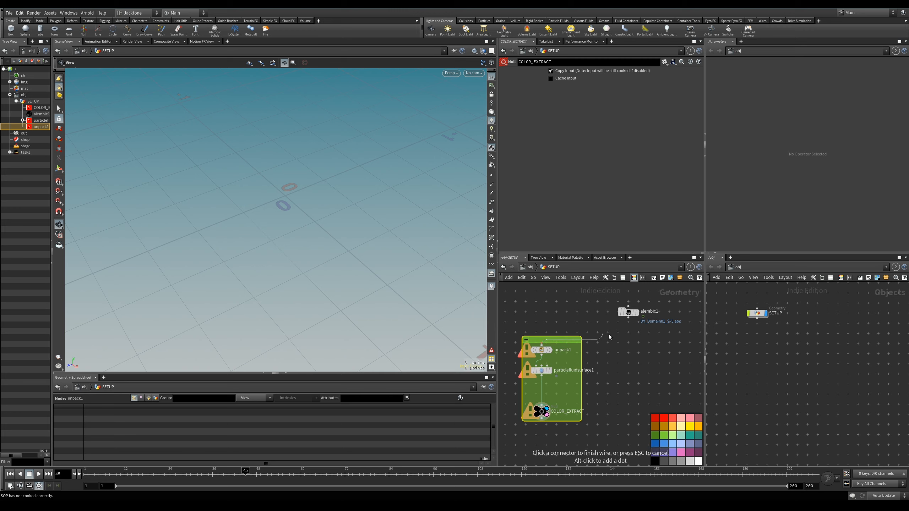
left_click(628, 318)
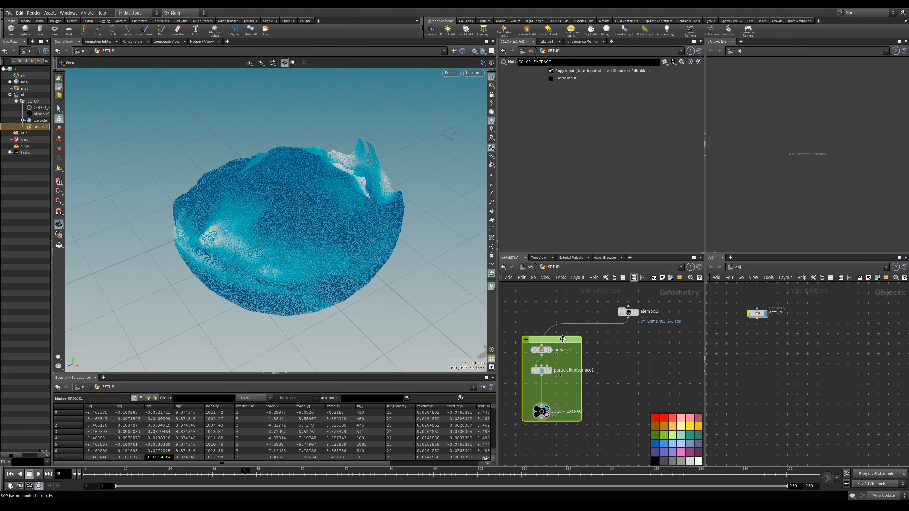
- Title the green network box COLOR EXTRACT
double_click(563, 340)
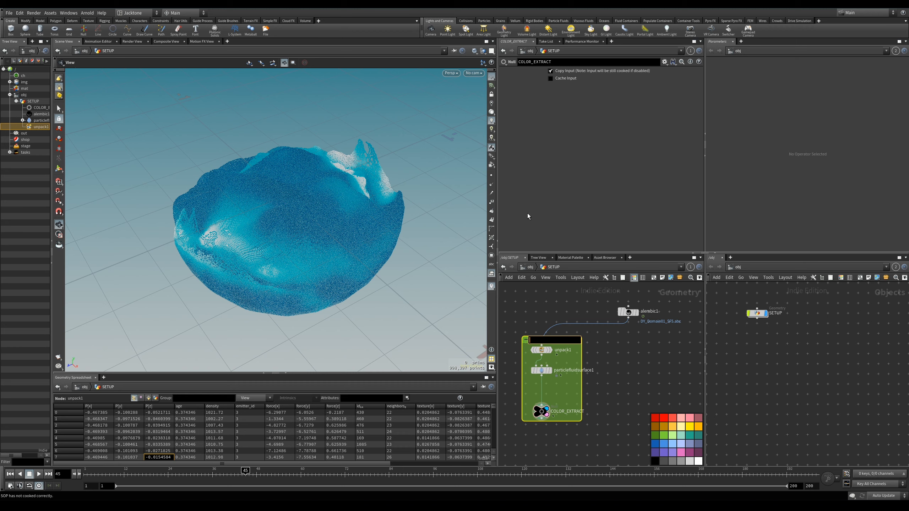
type("COLOR EXTRRACT")
key("Left")
key("Left")
key("Left")
key("BackSpace")
key("Return")
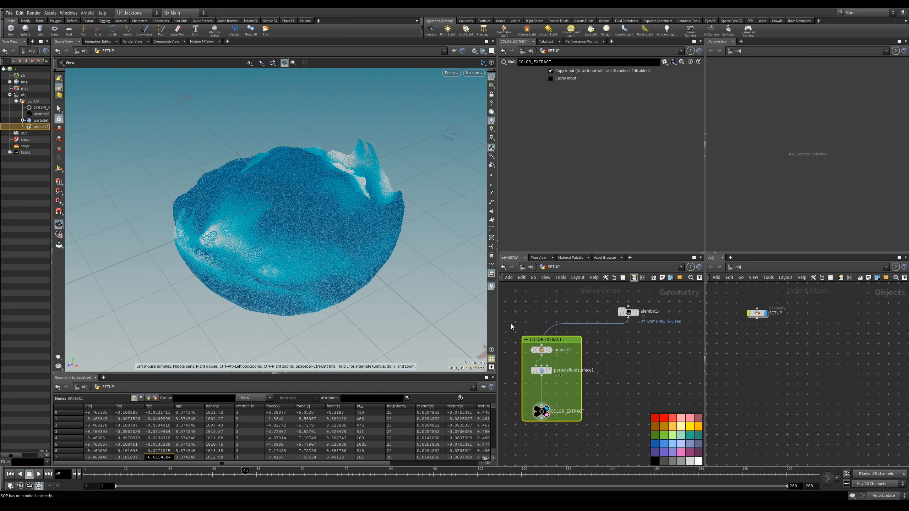
- Move the COLOR EXTRACT box slightly aside and bring alembic1 closer above it
left_click_drag(559, 340, 552, 341)
middle_click_drag(607, 356, 608, 358)
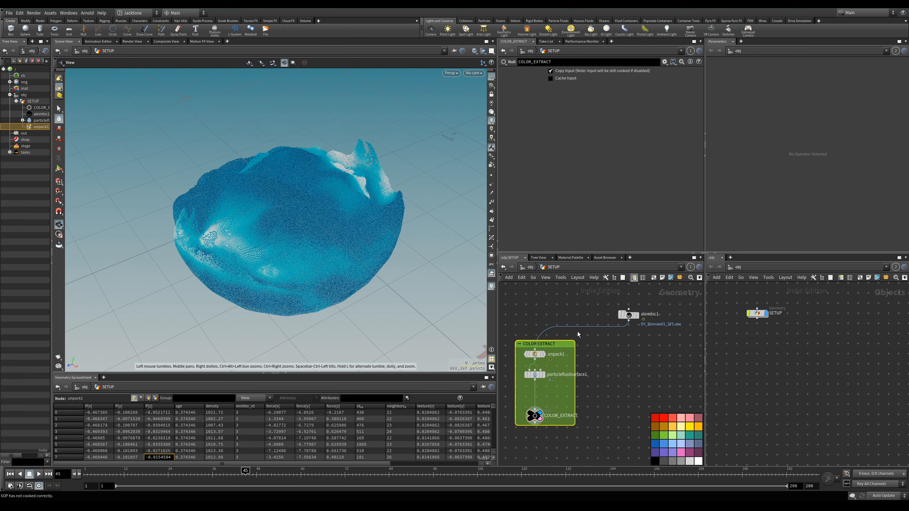
left_click_drag(633, 318, 602, 306)
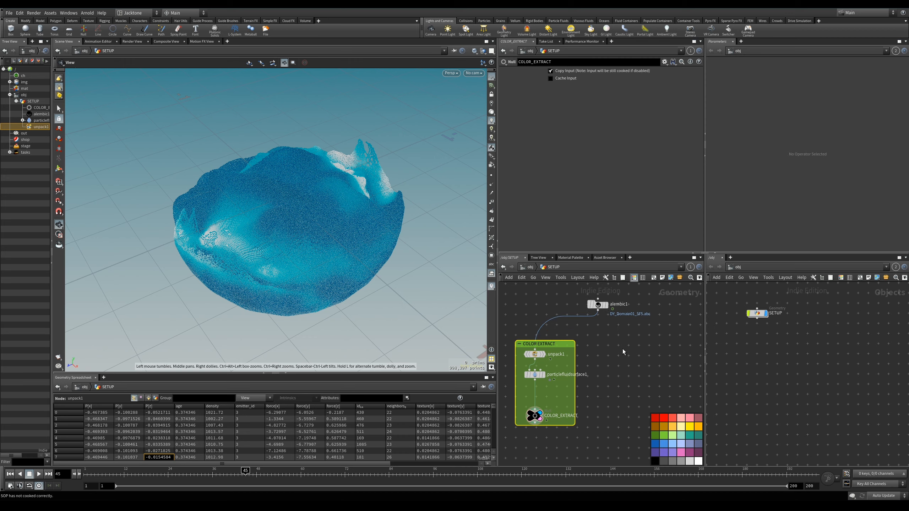
middle_click_drag(602, 296, 597, 296)
- Add a second Unpack node beside the COLOR EXTRACT box and feed it from alembic1
key("Tab")
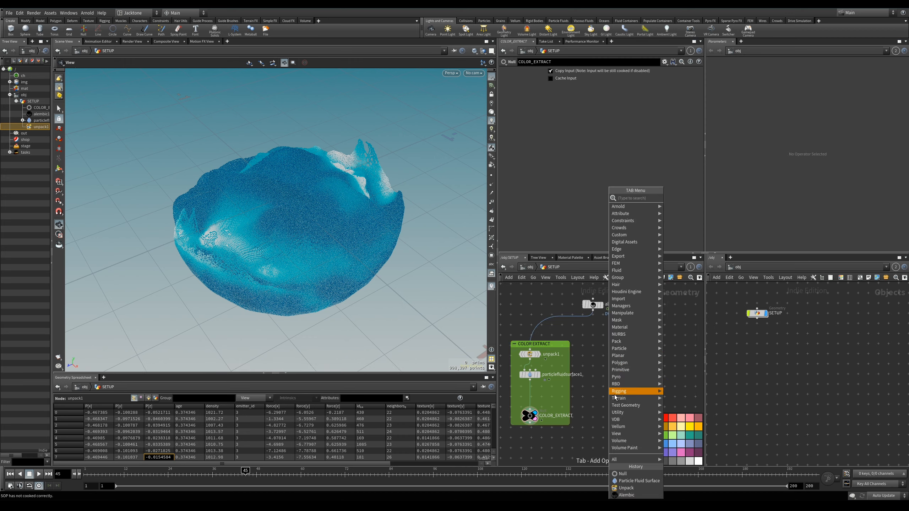
left_click(627, 488)
left_click(617, 348)
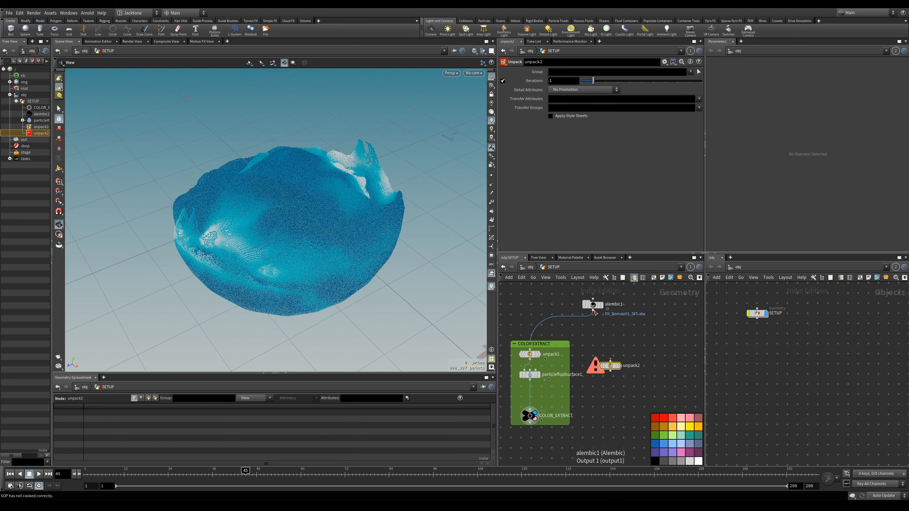
left_click_drag(592, 310, 619, 341)
middle_click_drag(593, 307, 592, 307)
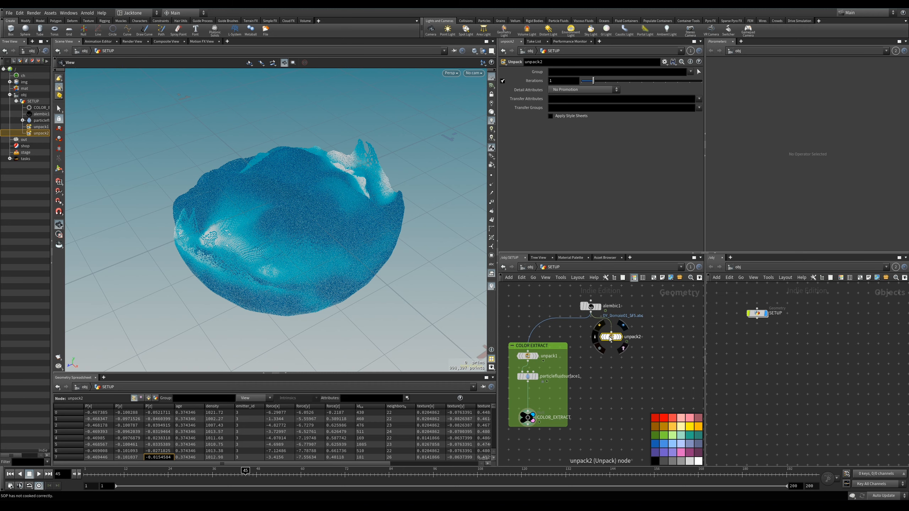
middle_click_drag(612, 340, 616, 342)
left_click_drag(616, 341, 616, 352)
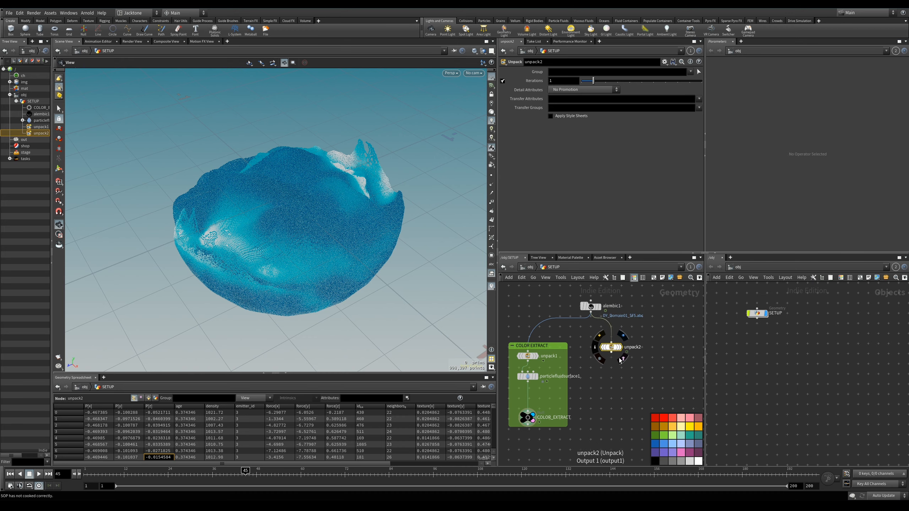
- Add an Attribute Wrangle connected below unpack2 and make it the displayed node
middle_click_drag(621, 361, 626, 352)
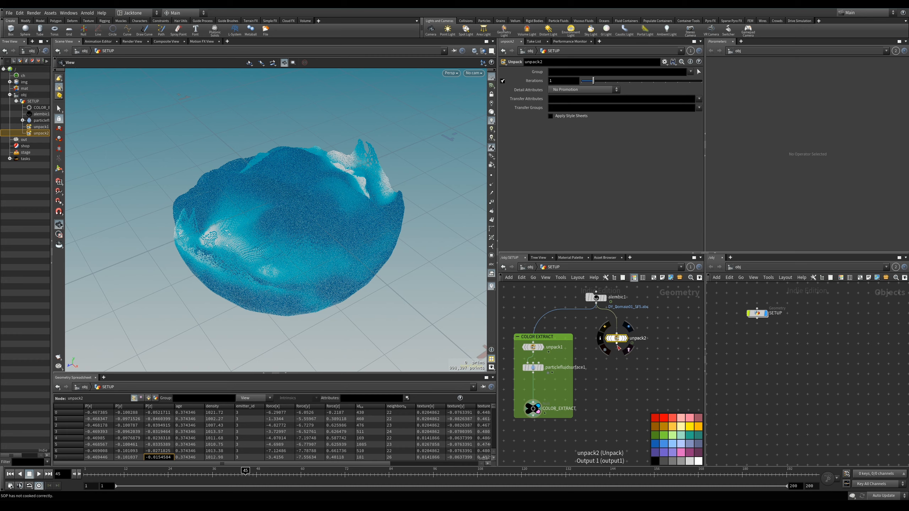
key("Tab")
type("aw")
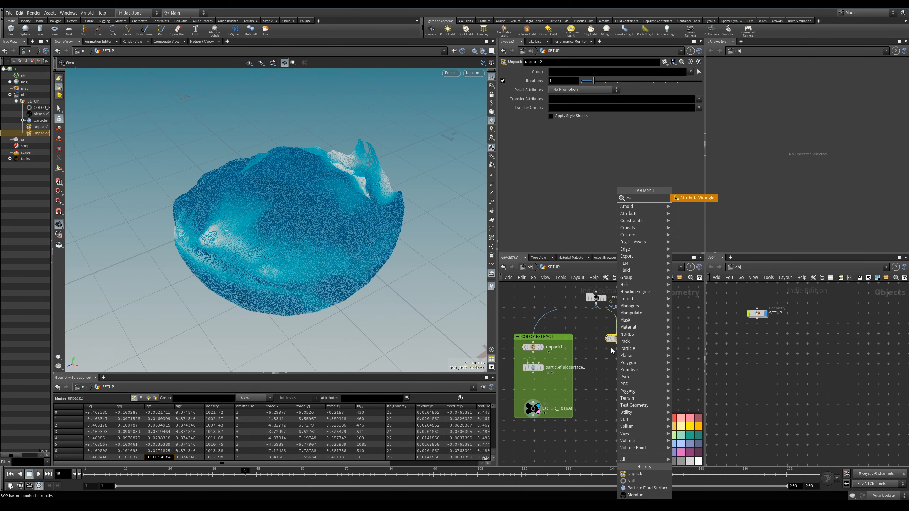
left_click(698, 199)
left_click(617, 359)
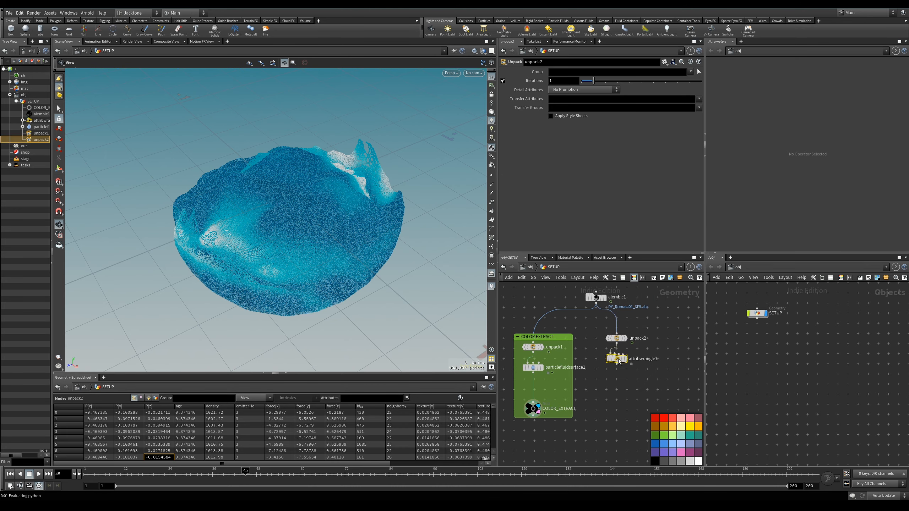
middle_click_drag(648, 345, 626, 361)
left_click(632, 358)
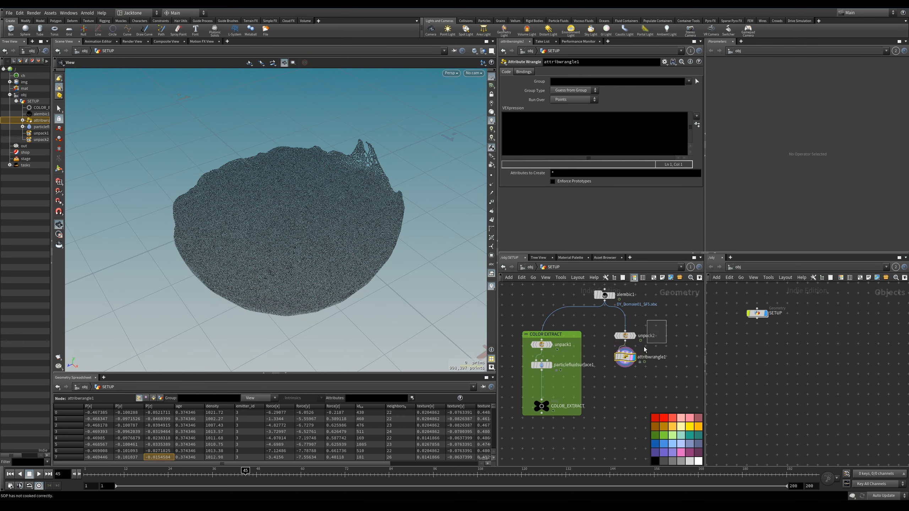
- Move unpack2 and the attribute wrangle together farther from the COLOR EXTRACT box, leaving the wrangle selected
left_click(622, 335, "shift")
left_click_drag(632, 346, 646, 339)
left_click(645, 357)
middle_click_drag(651, 382, 621, 399)
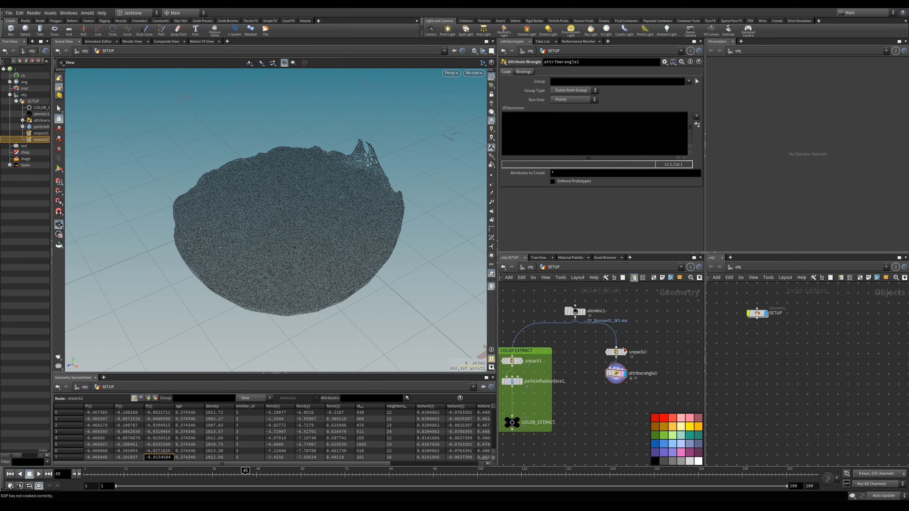
left_click(615, 374)
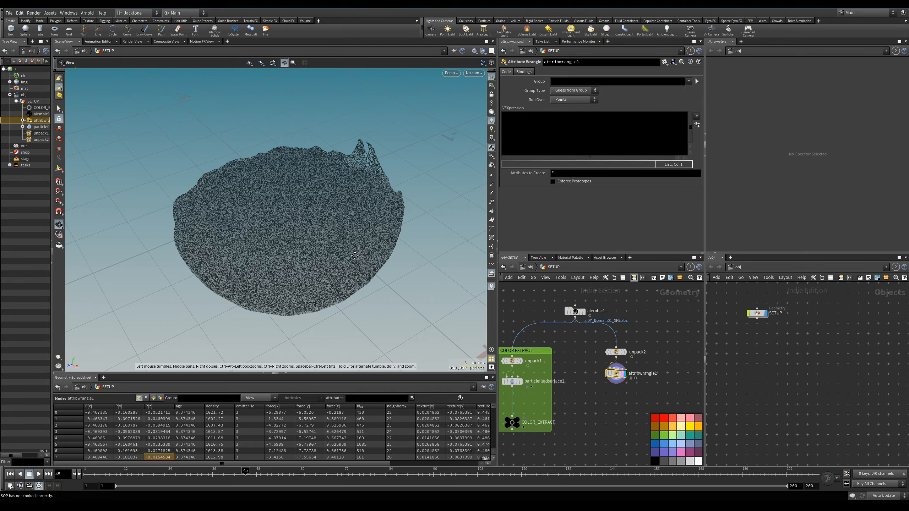
- Examine the particles up close and sort the geometry spreadsheet by id in both directions to check the id range
middle_click_drag(355, 256, 368, 244)
right_click_drag(368, 244, 395, 221)
left_click_drag(395, 220, 372, 248)
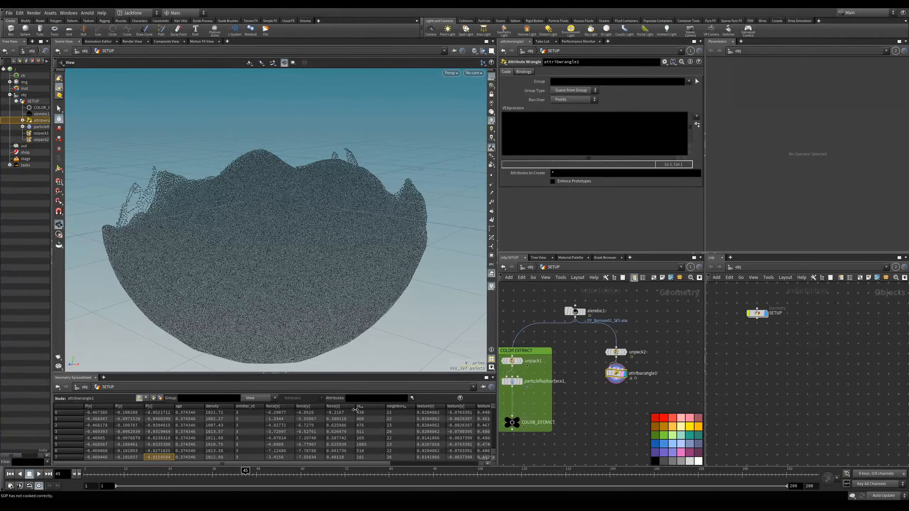
left_click(366, 407)
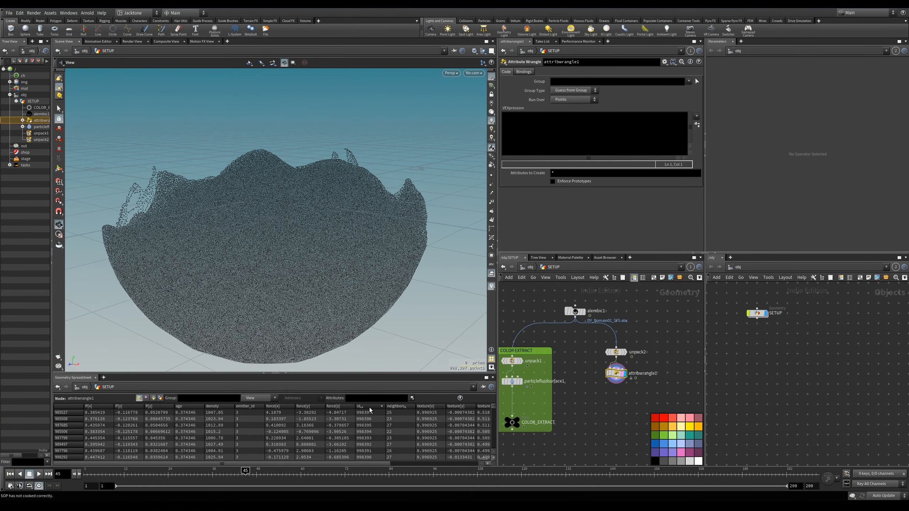
left_click(372, 408)
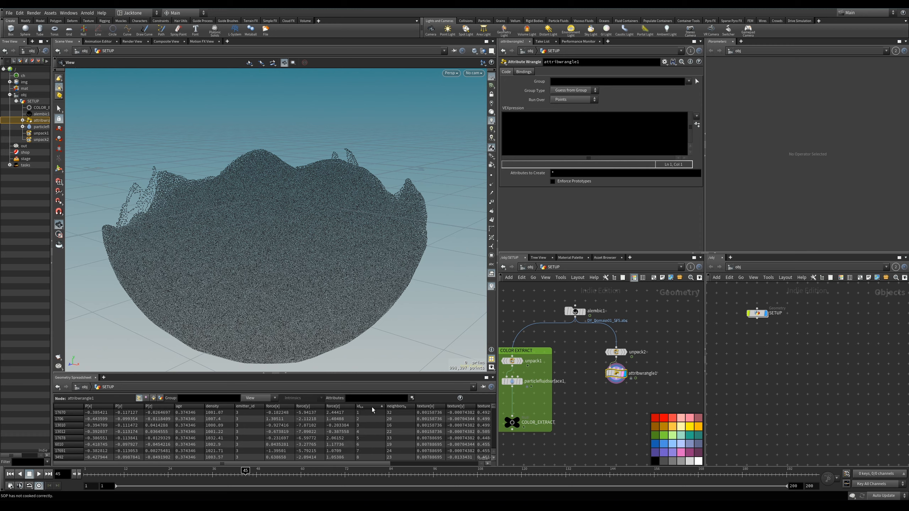
left_click(372, 407)
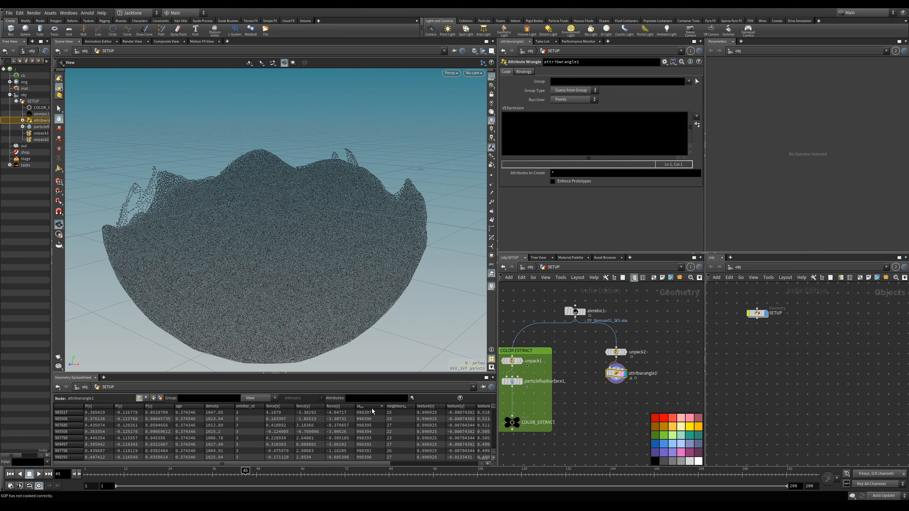
left_click(371, 407)
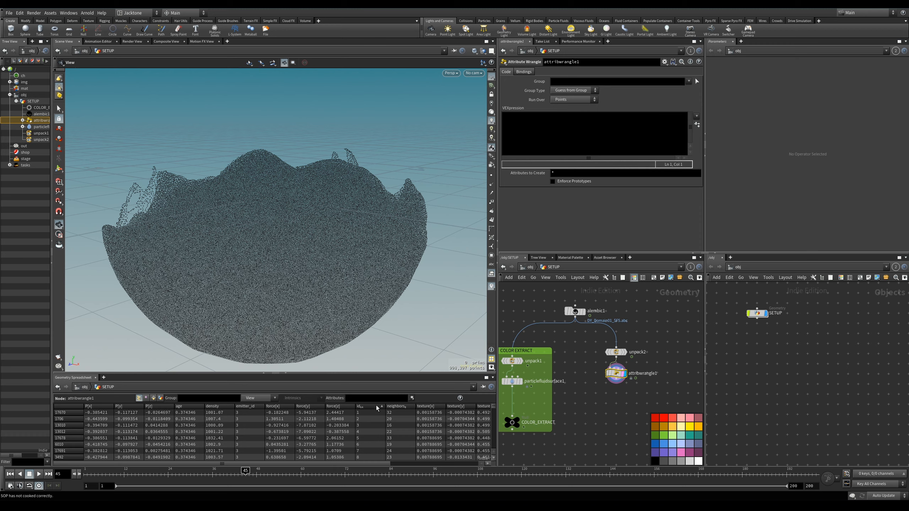
middle_click_drag(654, 329, 648, 342)
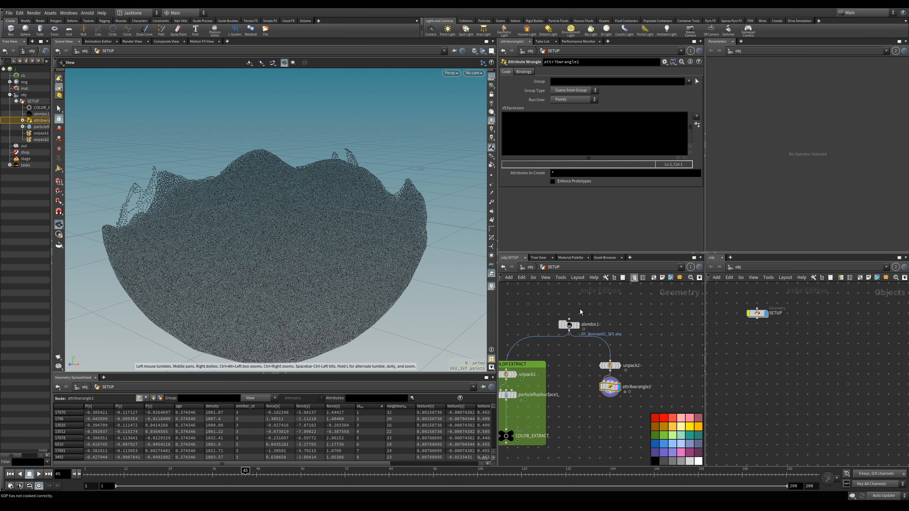
left_click(544, 126)
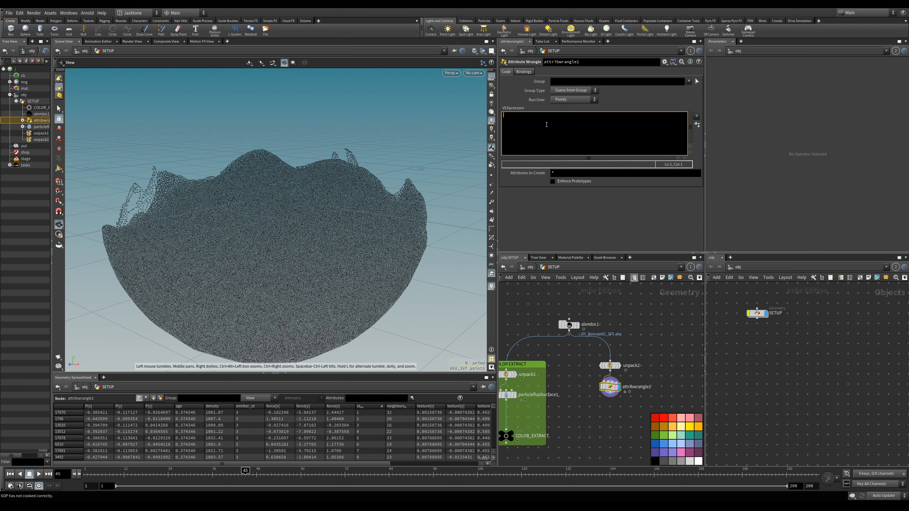
type("if()")
key("Left")
type("rand(")
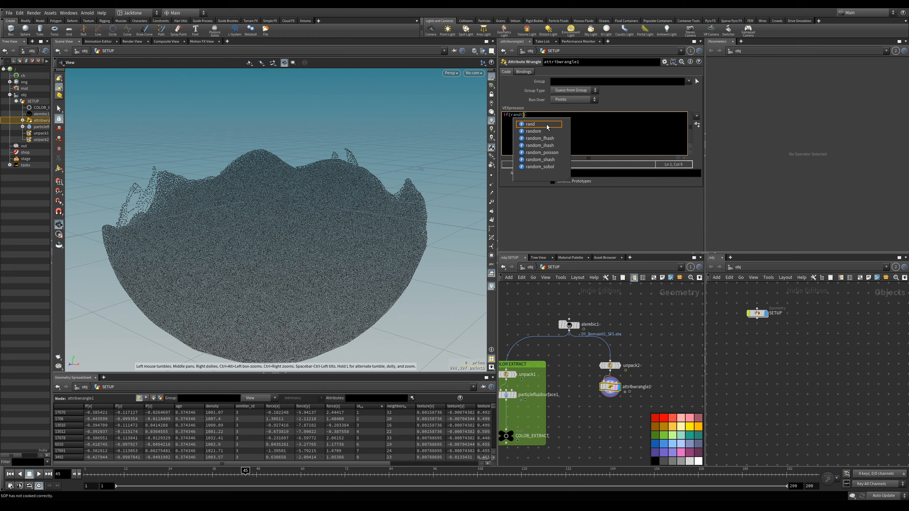
type("@id")
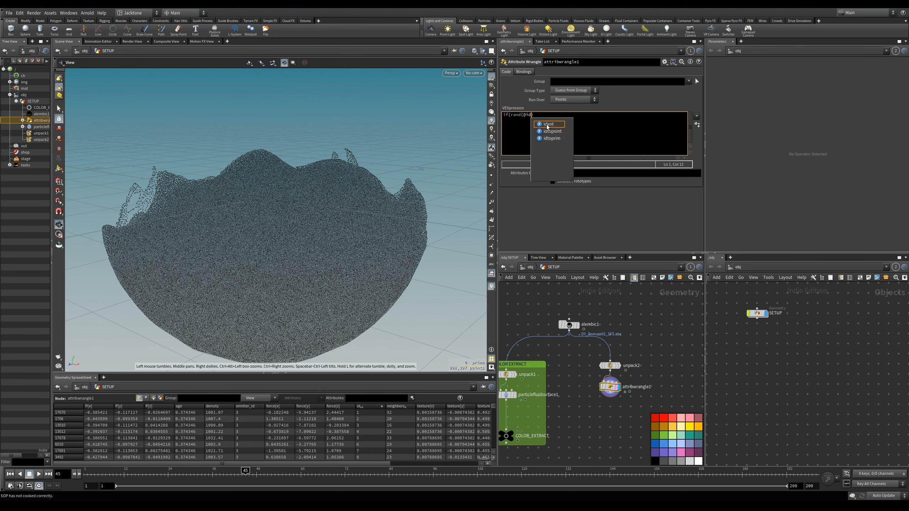
type(") ")
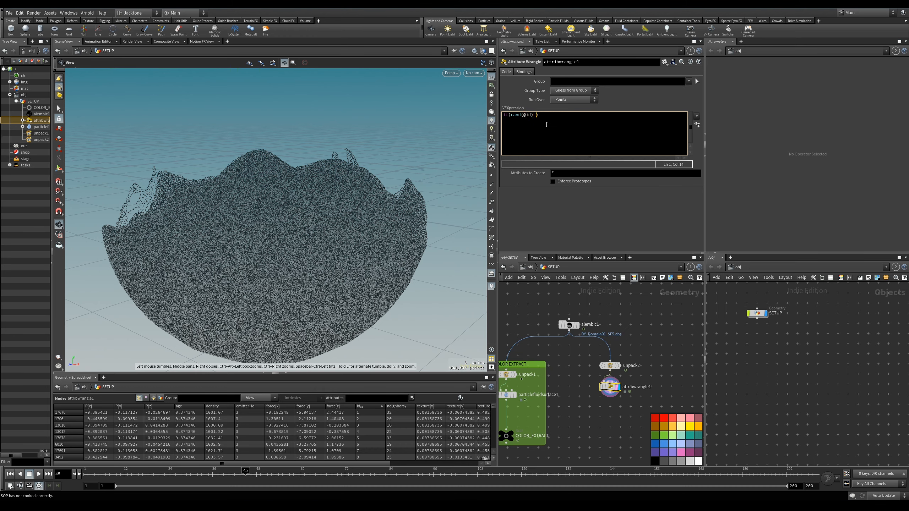
type("< chf(\"cutoff\")")
key("Return")
type("{}{")
key("BackSpace")
key("Left")
key("Return")
key("Return")
type("rome")
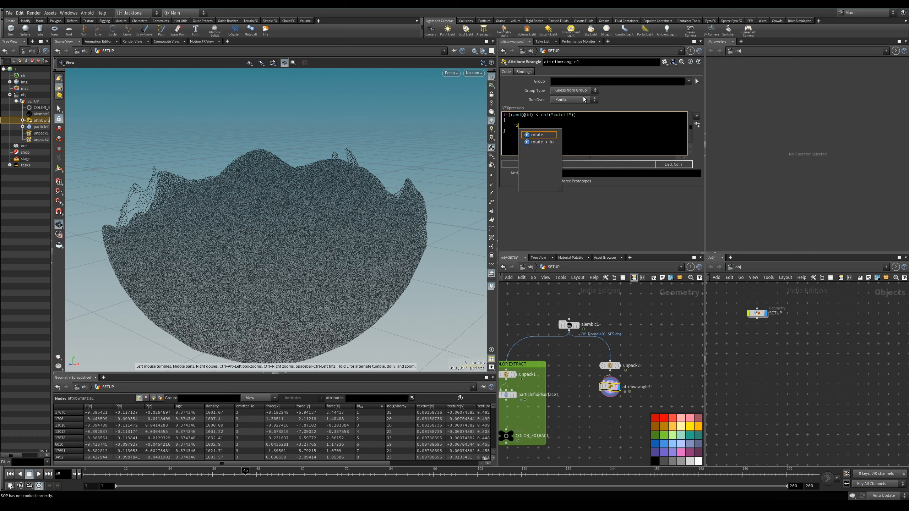
key("BackSpace")
key("BackSpace")
key("BackSpace")
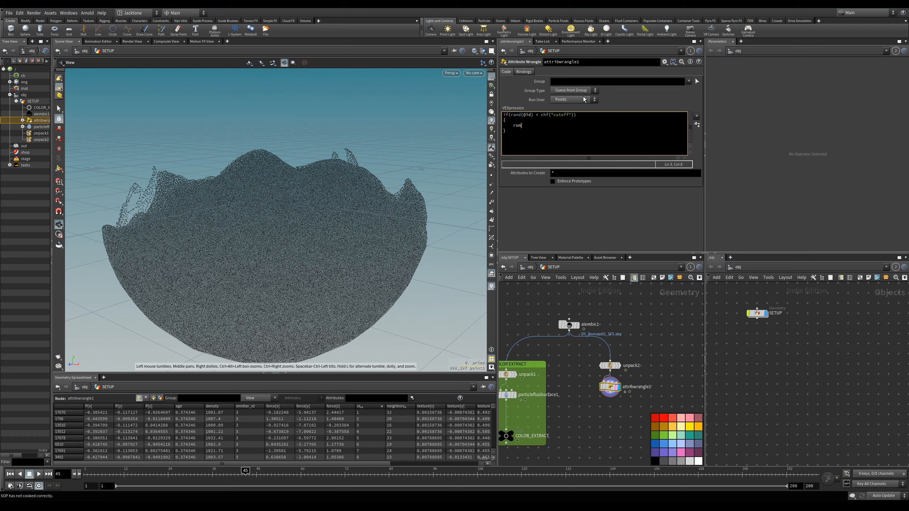
type("emove")
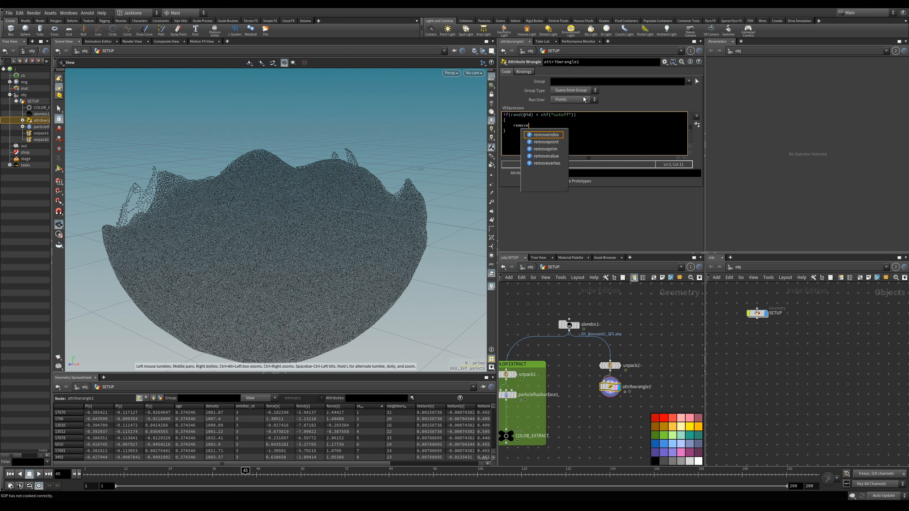
left_click(551, 142)
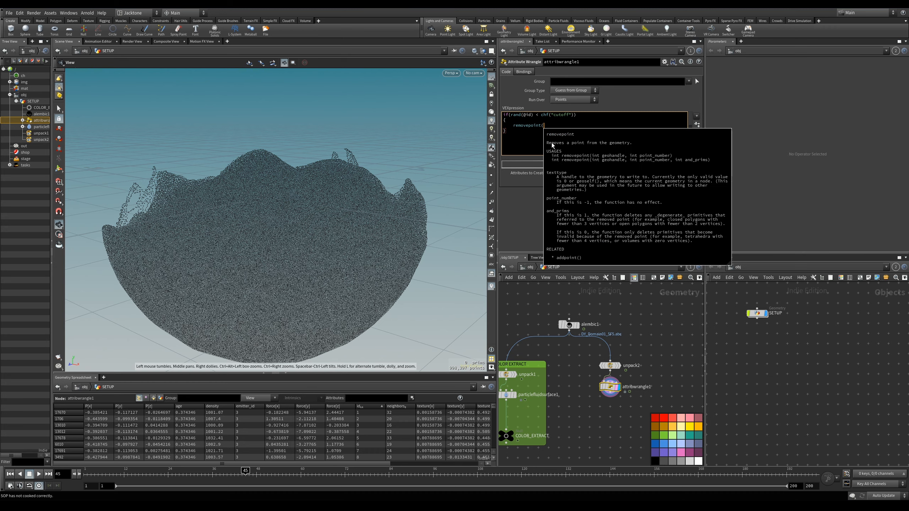
type("(0,")
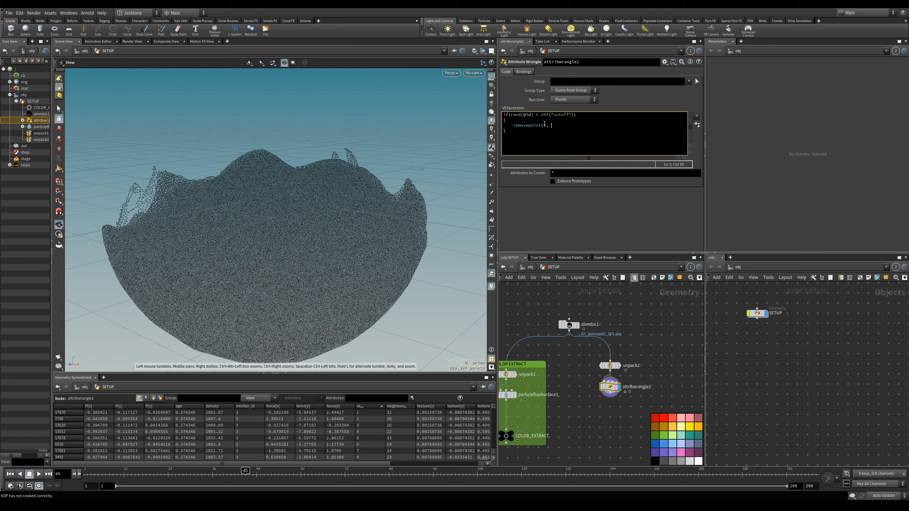
type(" @ptnum);")
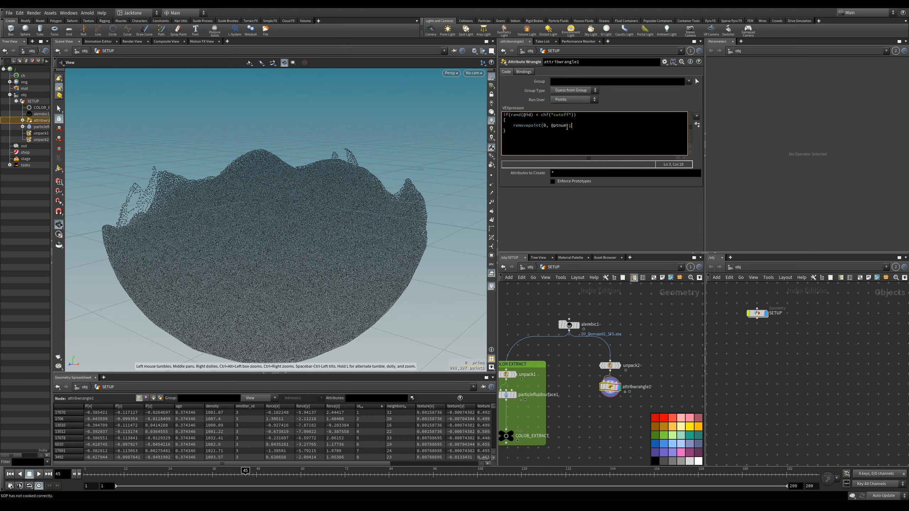
- Create the Cutoff parameter from the wrangle's code and set it to 0.1
left_click(698, 125)
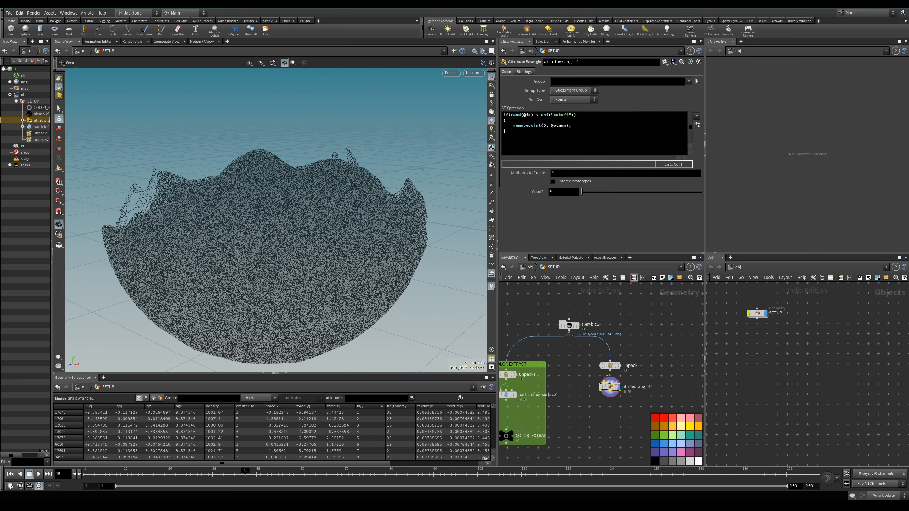
left_click(544, 115)
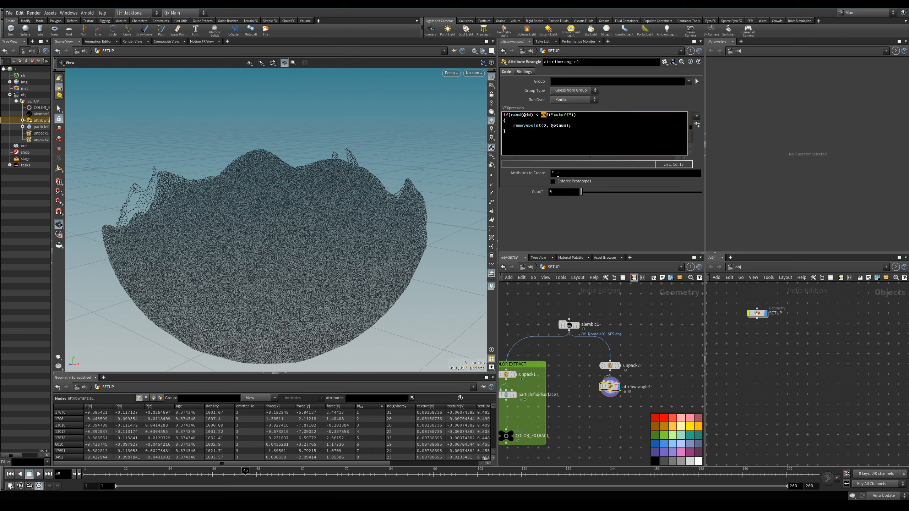
left_click(557, 192)
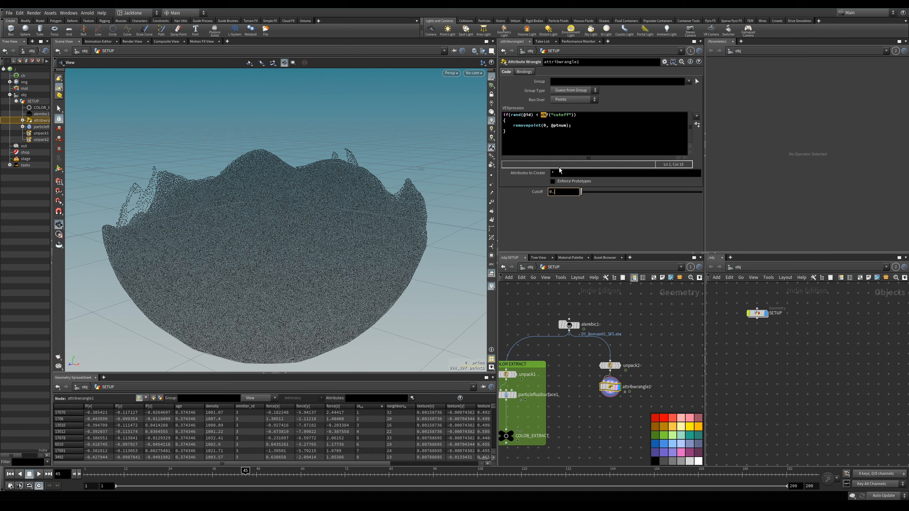
type(".1")
key("Return")
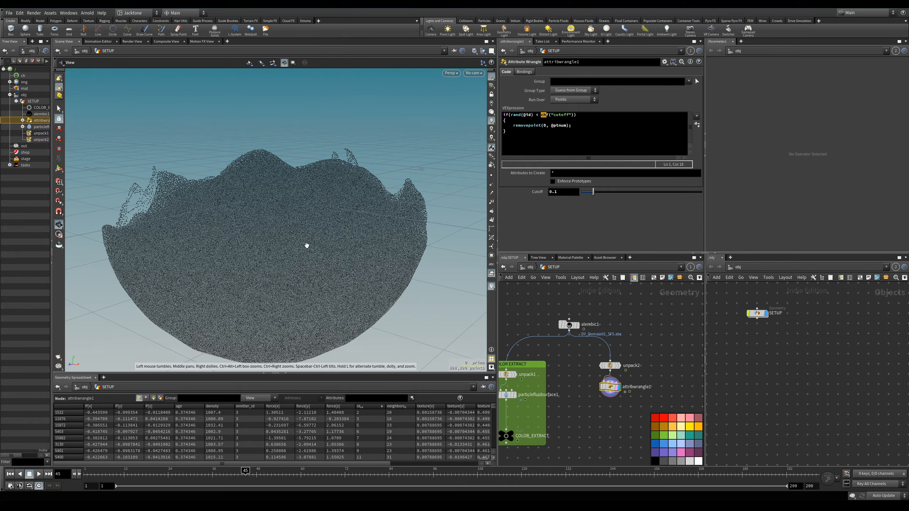
- Raise the wrangle's Cutoff to 0.99 so that most of the particles are removed
middle_click_drag(315, 238, 327, 217)
right_click_drag(327, 217, 342, 185)
middle_click_drag(334, 190, 338, 176)
left_click(491, 177)
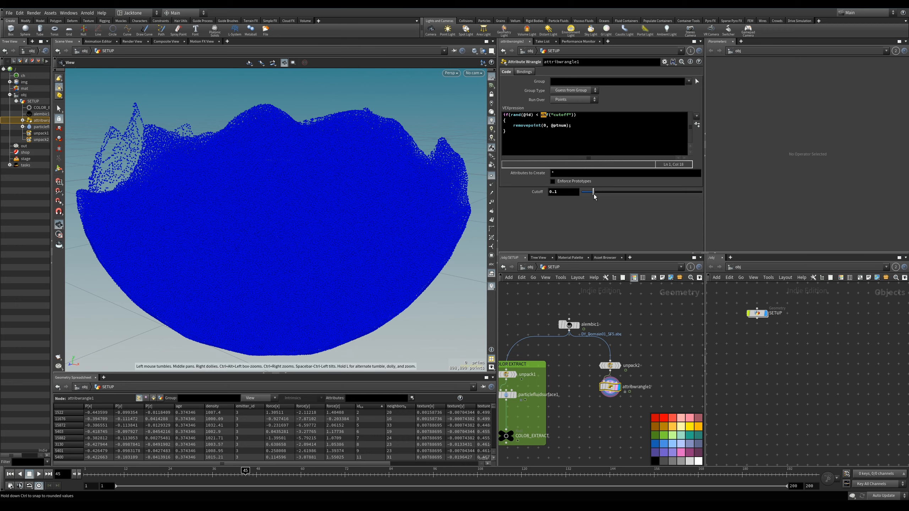
left_click_drag(595, 194, 700, 193)
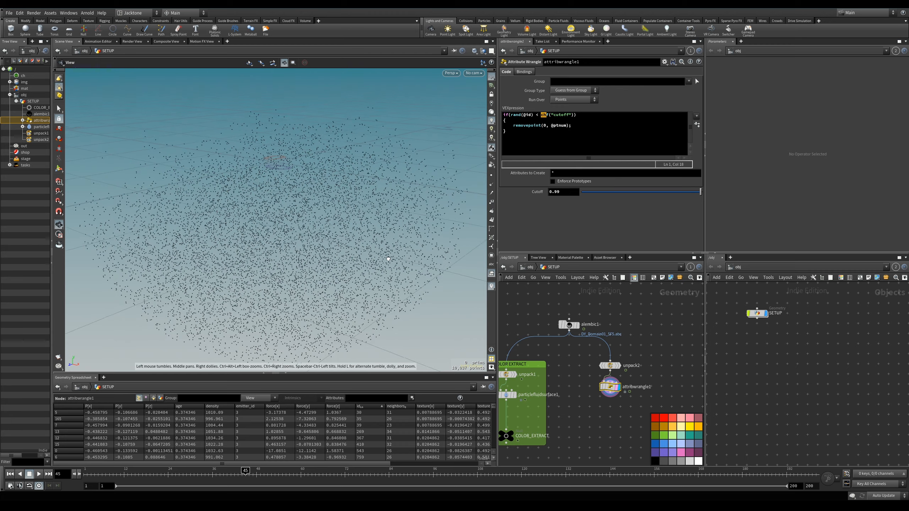
- Compare the node information of attribwrangle1 and unpack2 and inspect the thinned particles in the viewport
middle_click(612, 390)
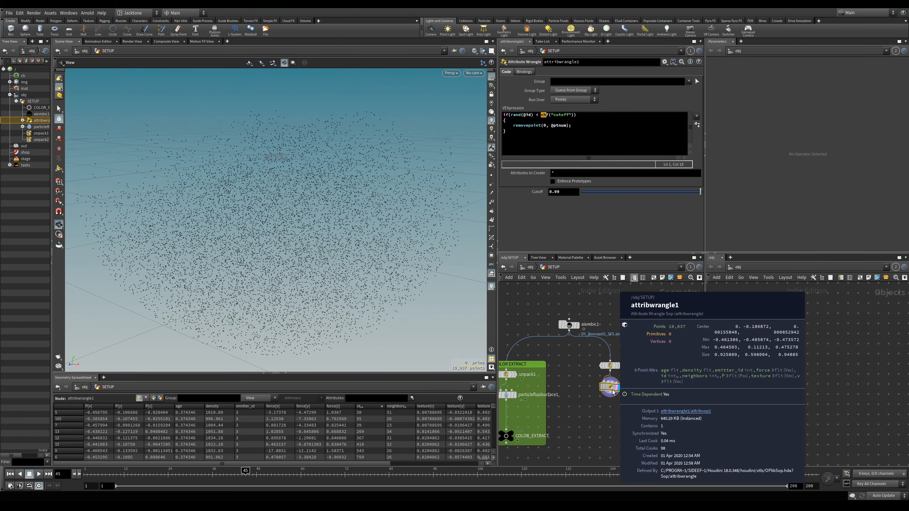
key("c")
middle_click(612, 365)
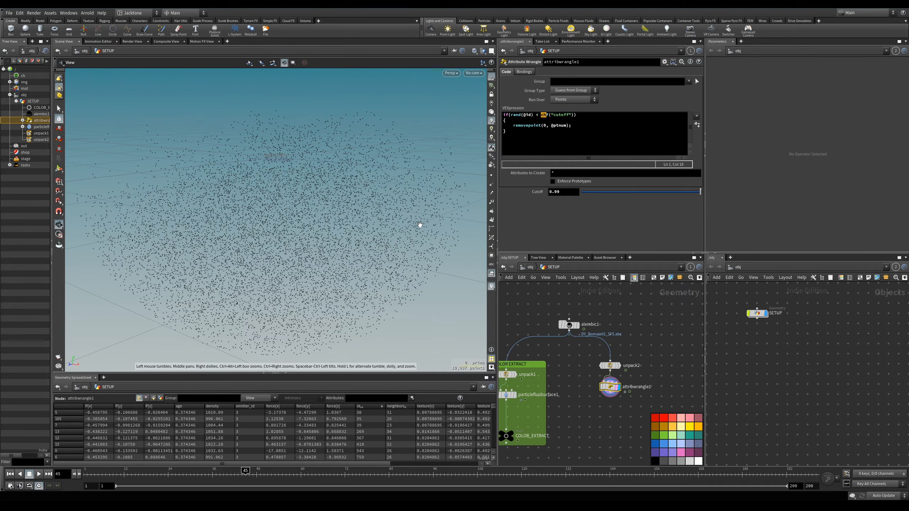
left_click_drag(419, 224, 376, 219)
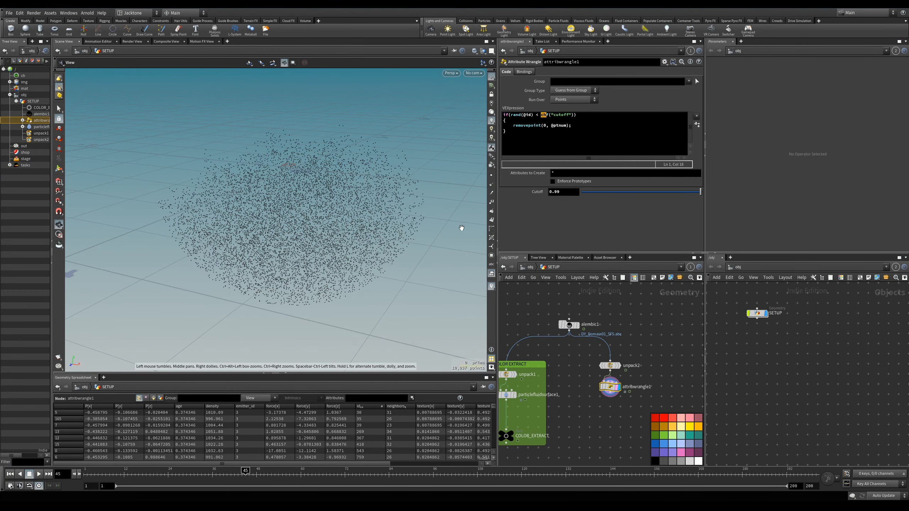
- Move unpack2 and attribwrangle1 together farther away from the COLOR EXTRACT box to make room for new nodes
mouse_move(611, 391)
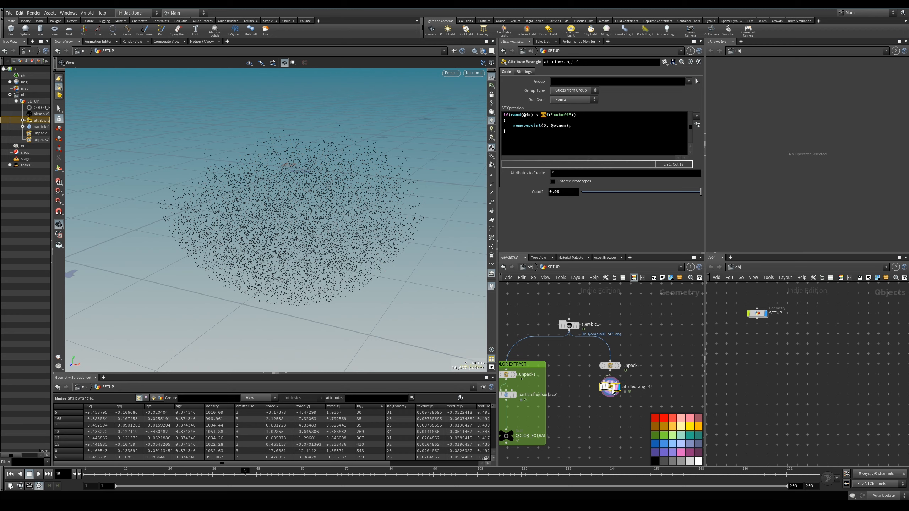
middle_click_drag(608, 406, 606, 386)
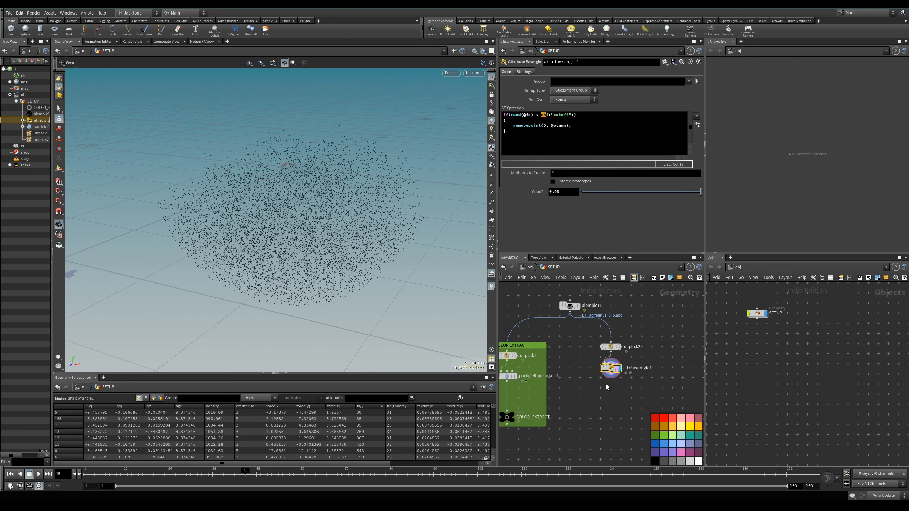
left_click_drag(650, 323, 588, 395)
mouse_move(615, 347)
left_mouse_down()
mouse_move(639, 348)
mouse_move(626, 349)
left_mouse_up()
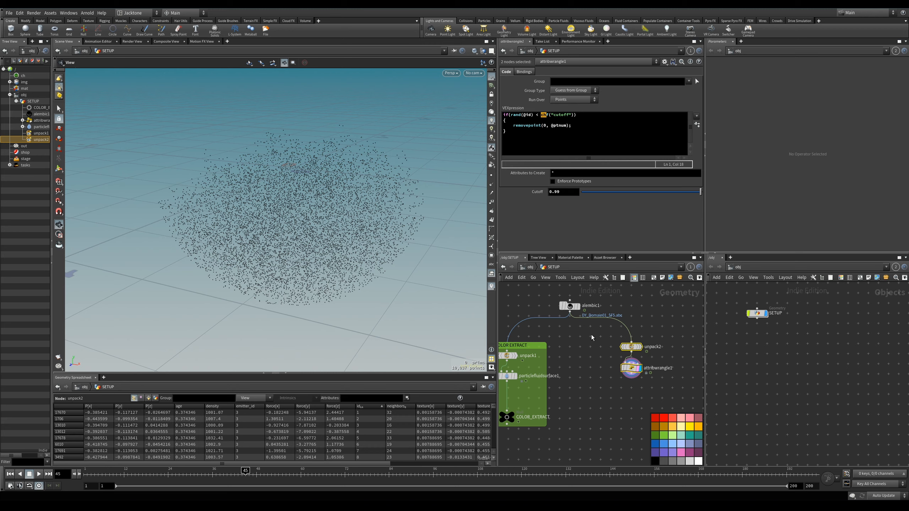
left_click(589, 374)
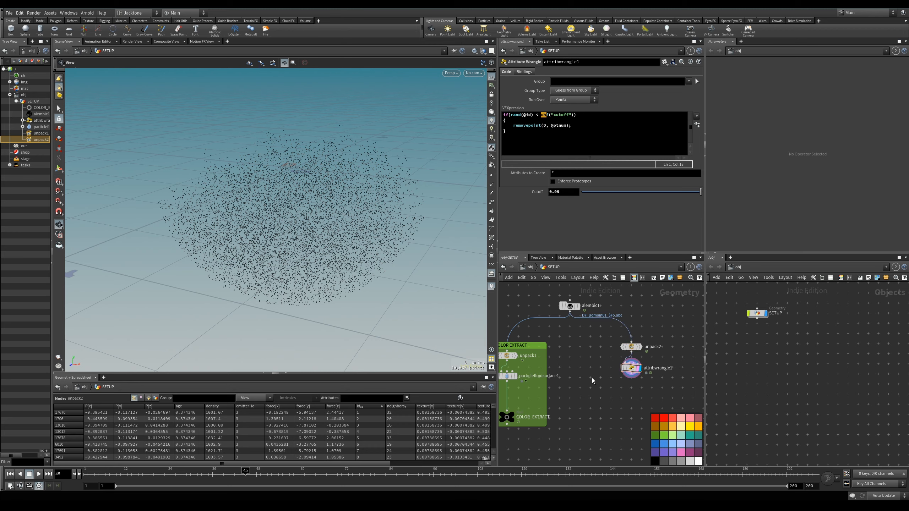
- Add a Sphere node between the COLOR EXTRACT box and the attribwrangle1 branch
key("Tab")
type("spheres")
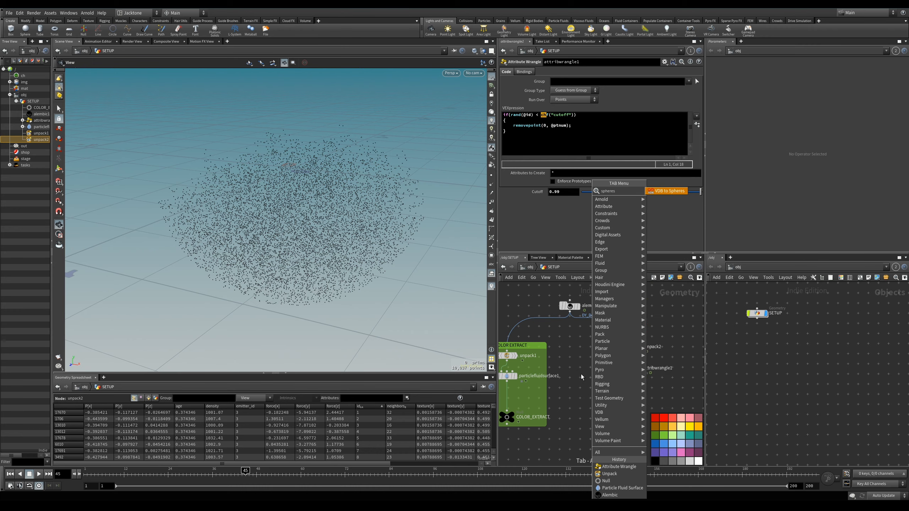
key("BackSpace")
left_click(662, 192)
left_click(583, 367)
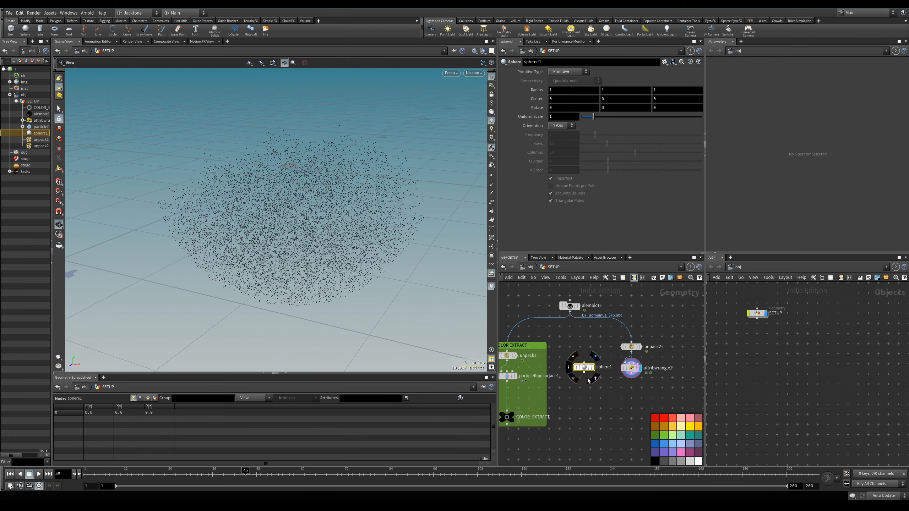
- Add a Transform node connected below sphere1 and align the sphere node with it
key("Tab")
type("tr")
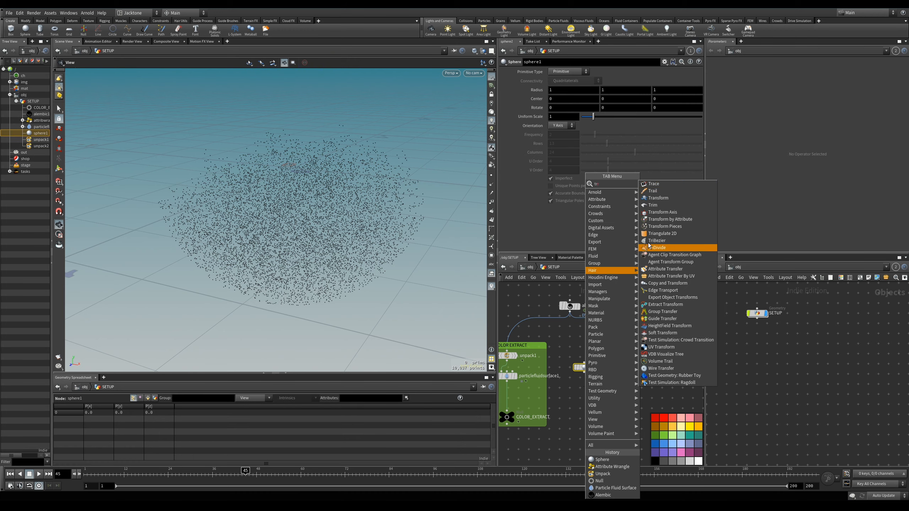
left_click(658, 198)
left_click(582, 390)
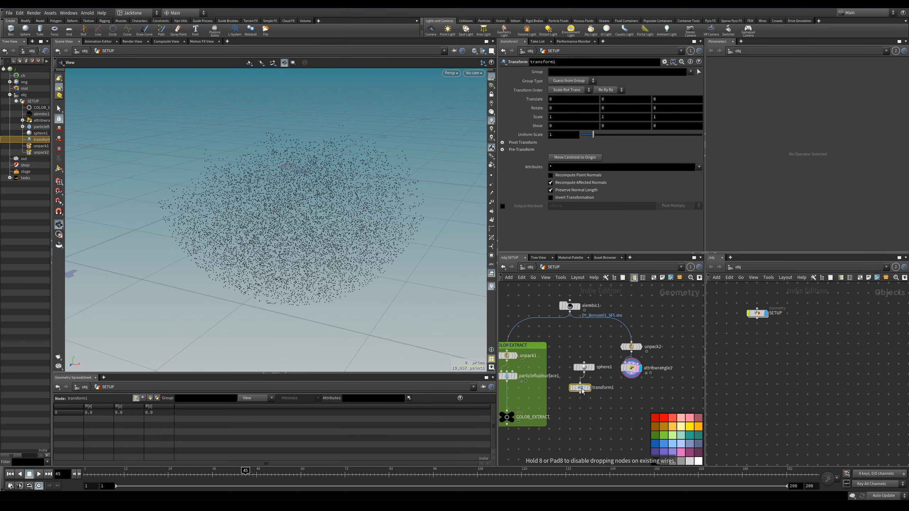
left_click_drag(584, 369, 580, 369)
middle_click(583, 369)
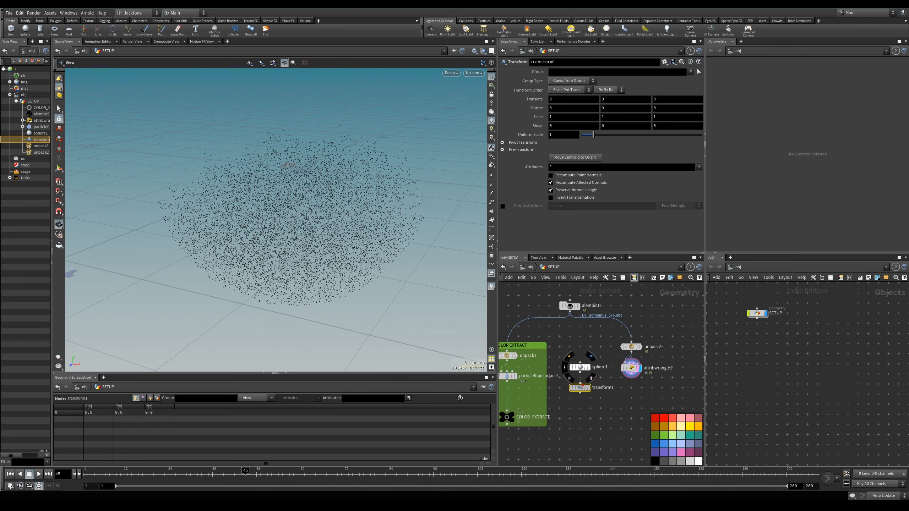
- Add a Copy to Points node fed by transform1, with attribwrangle1 as its target points, and display its result
key("Tab")
type("copy")
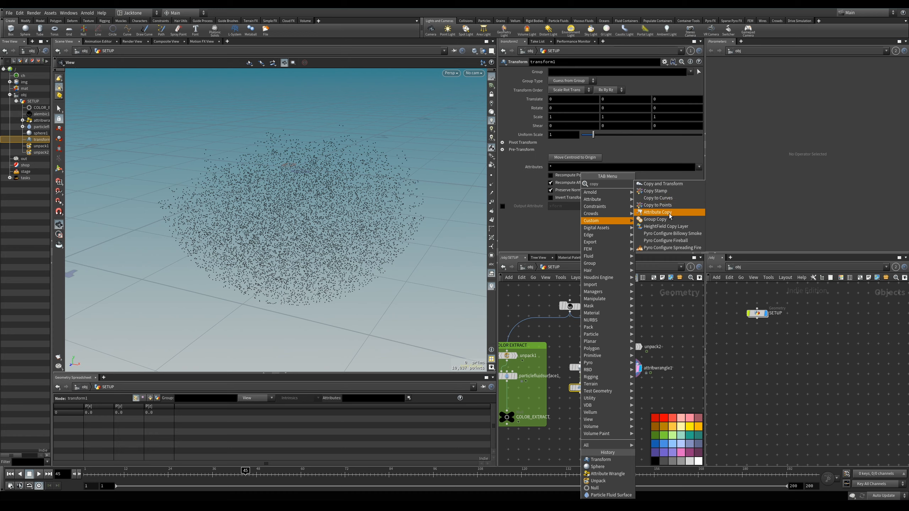
left_click(662, 205)
middle_click_drag(611, 401, 608, 371)
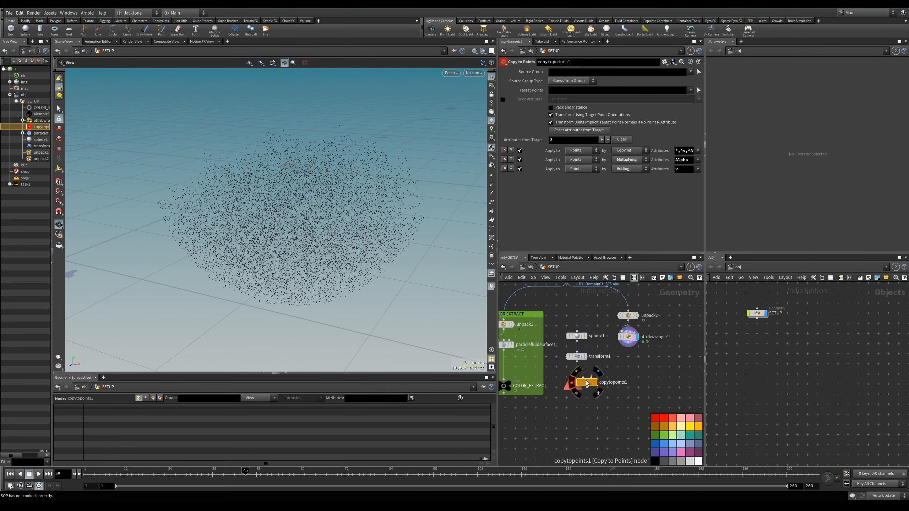
left_click_drag(584, 379, 586, 390)
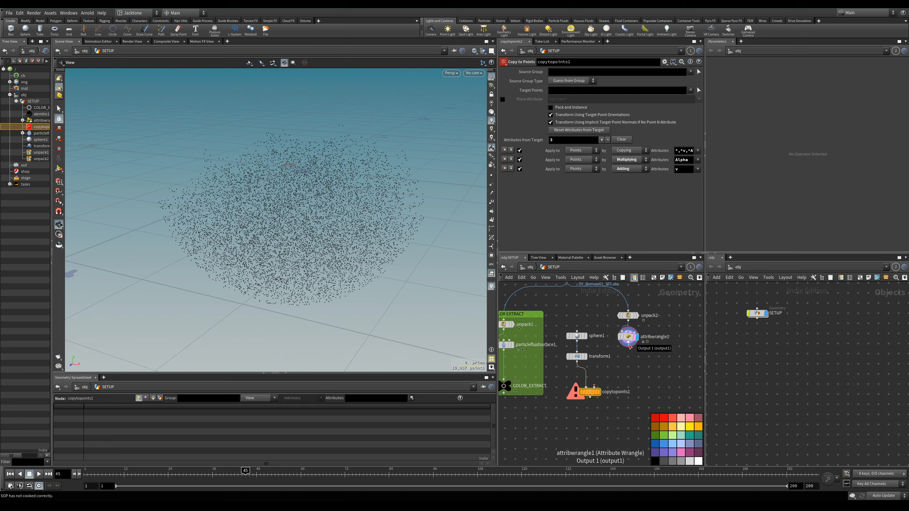
left_click_drag(629, 347, 596, 388)
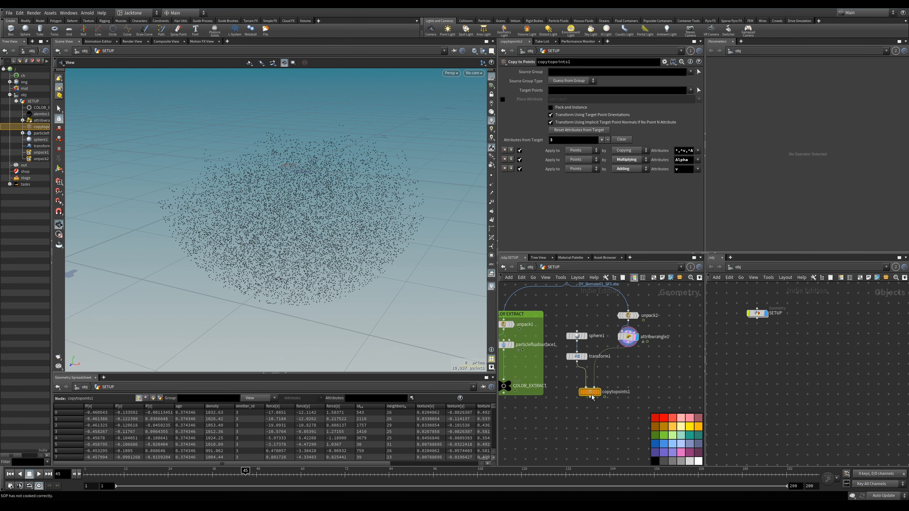
left_click(598, 392)
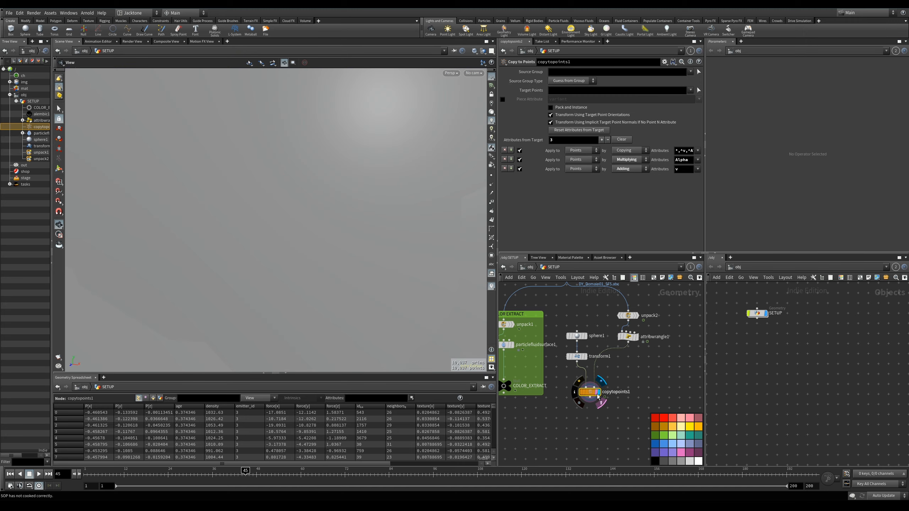
- Inspect the copied spheres in the viewport and open transform1's Uniform Scale for editing
right_click_drag(368, 201, 331, 218)
left_click_drag(332, 218, 309, 207)
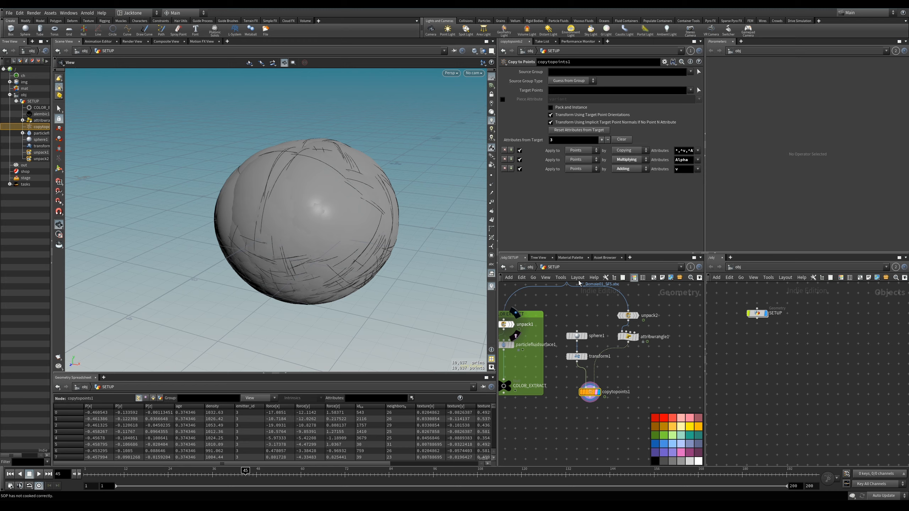
left_click(586, 357)
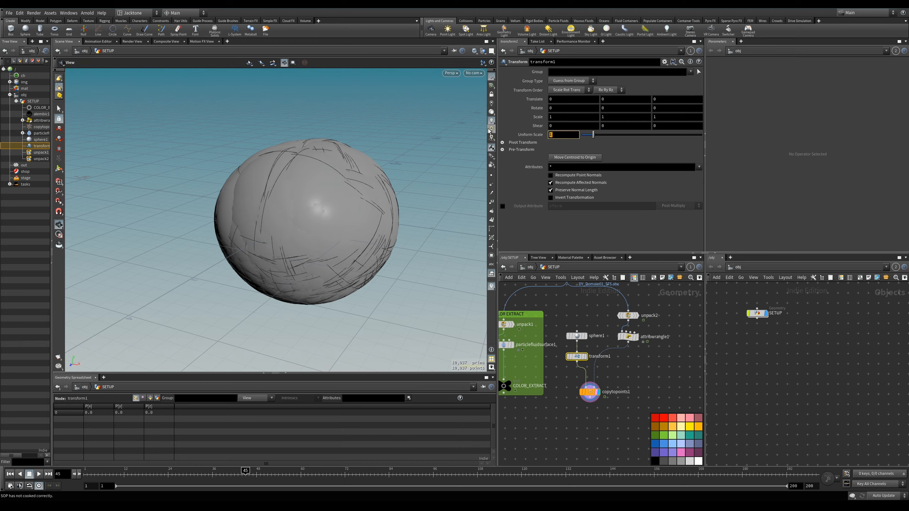
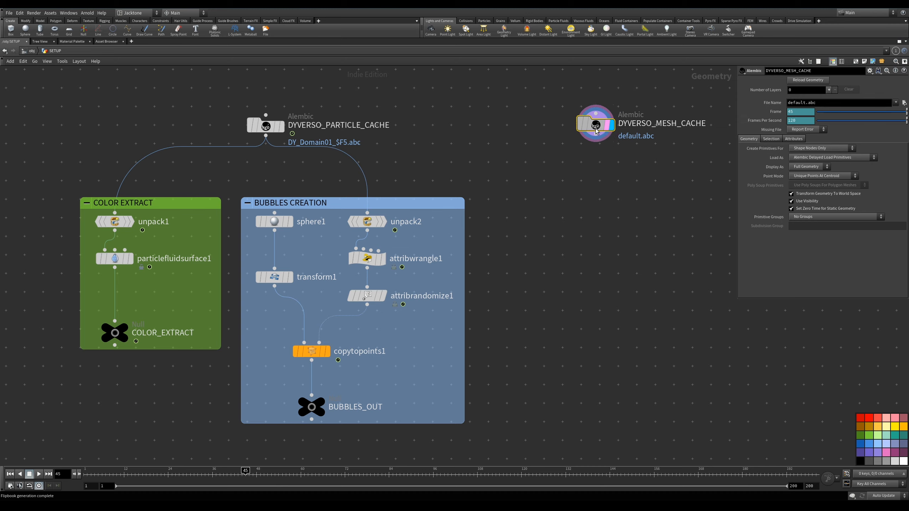
- Restore the multi-pane layout from the maximized network and show the reference grid around the default Alembic cube
left_click_drag(596, 126, 594, 137)
key("ctrl+b")
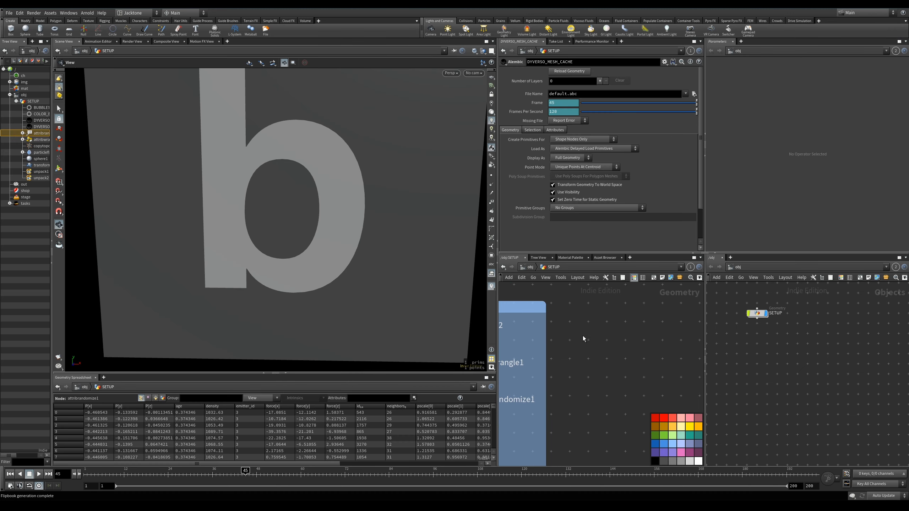
middle_click_drag(602, 344, 610, 374)
scroll(345, 266, "down", 6)
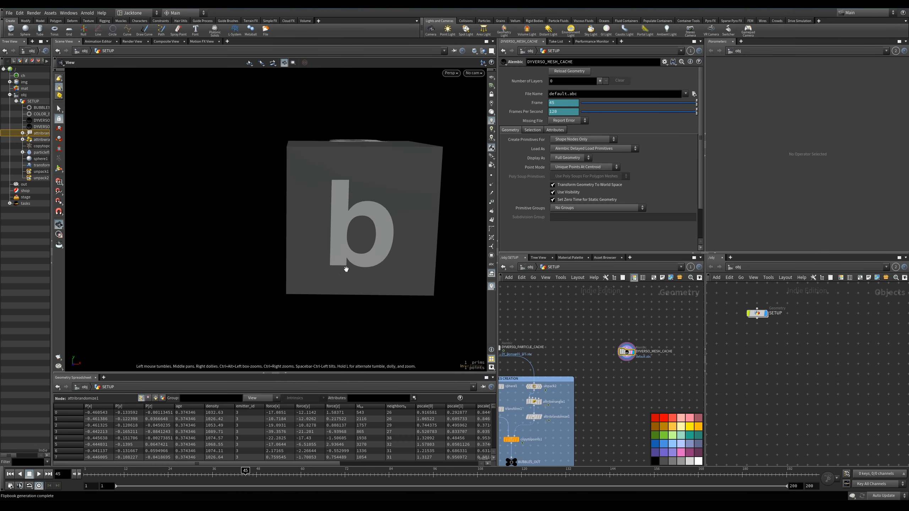
mouse_move(345, 266)
left_mouse_down()
mouse_move(320, 270)
mouse_move(419, 204)
mouse_move(355, 254)
left_mouse_up()
left_click(491, 77)
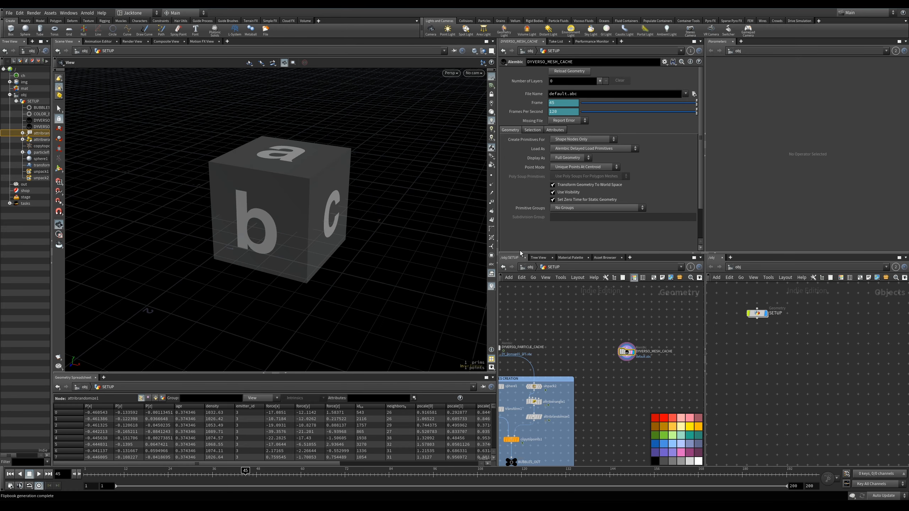
- Load the mesh sequence ParticleMesh_VDB01_SF5.abc from F:/REALFLOW PROJECTS/WATER_GLOBE/meshes/ into DYVERSO_MESH_CACHE
scroll(622, 376, "up", 2)
left_click(625, 332)
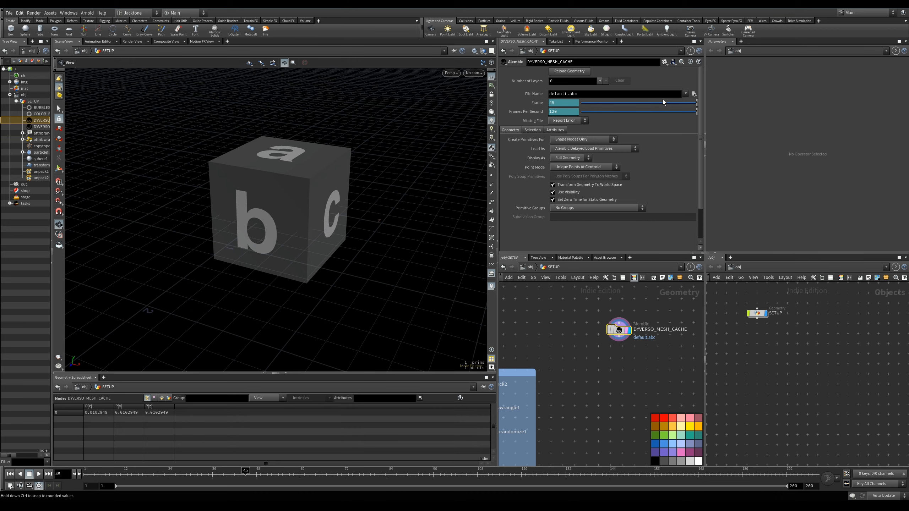
left_click(693, 94)
left_click(619, 19)
left_click(620, 20)
double_click(655, 44)
left_click(667, 44)
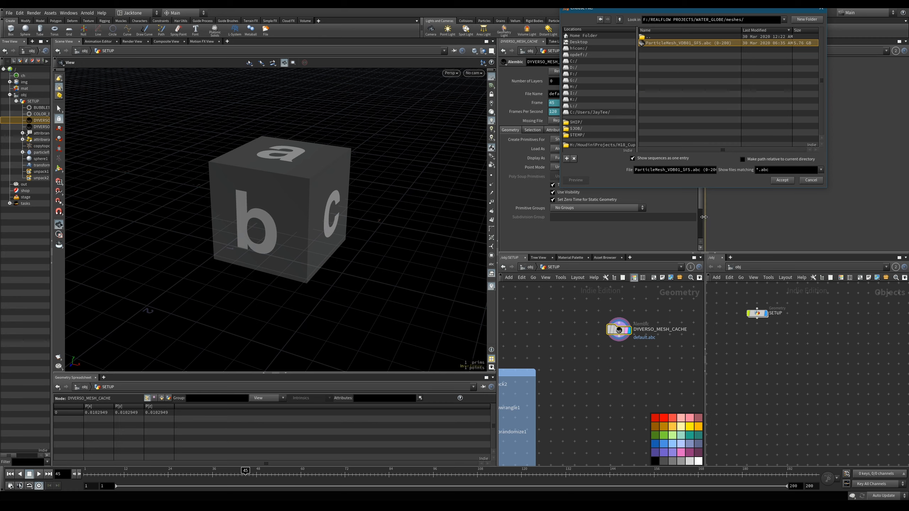
left_click(781, 180)
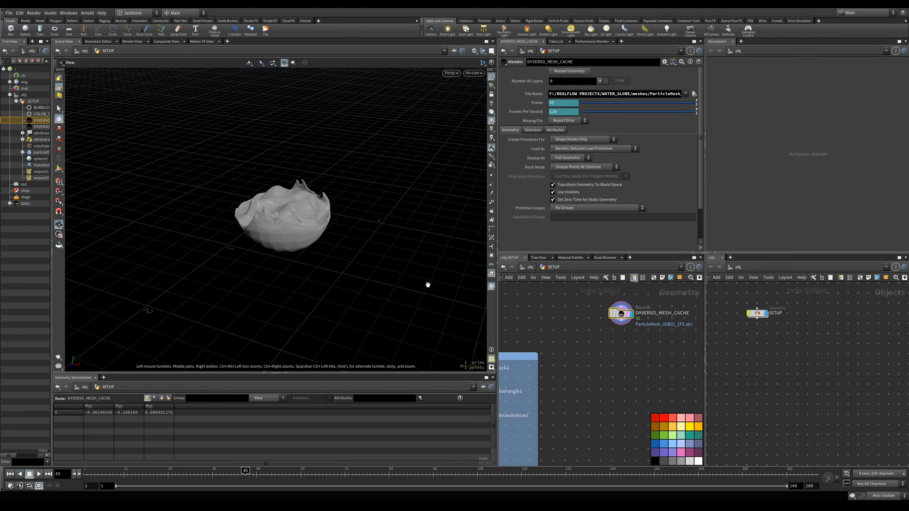
- Examine the loaded fluid mesh from several angles, including at frame 134 of the timeline
scroll(382, 164, "up", 3)
left_click_drag(382, 164, 336, 244)
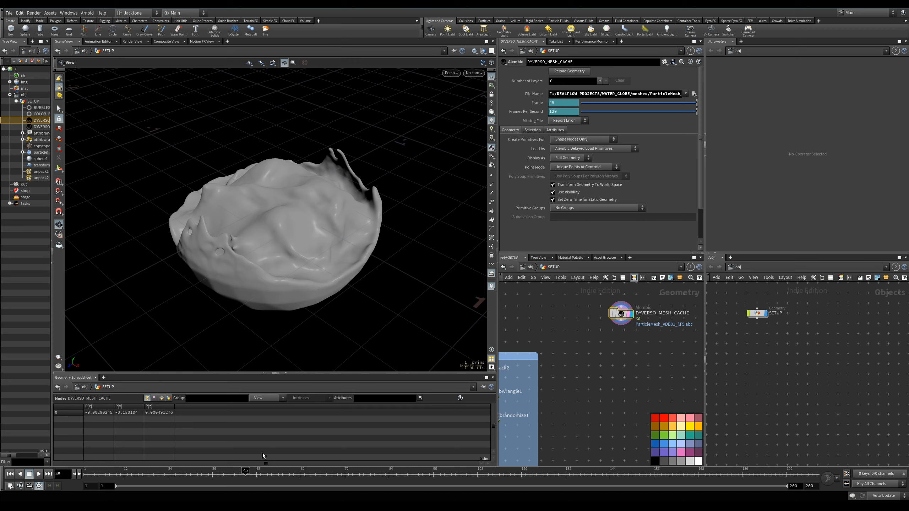
left_click_drag(252, 472, 576, 497)
left_click_drag(329, 280, 297, 291)
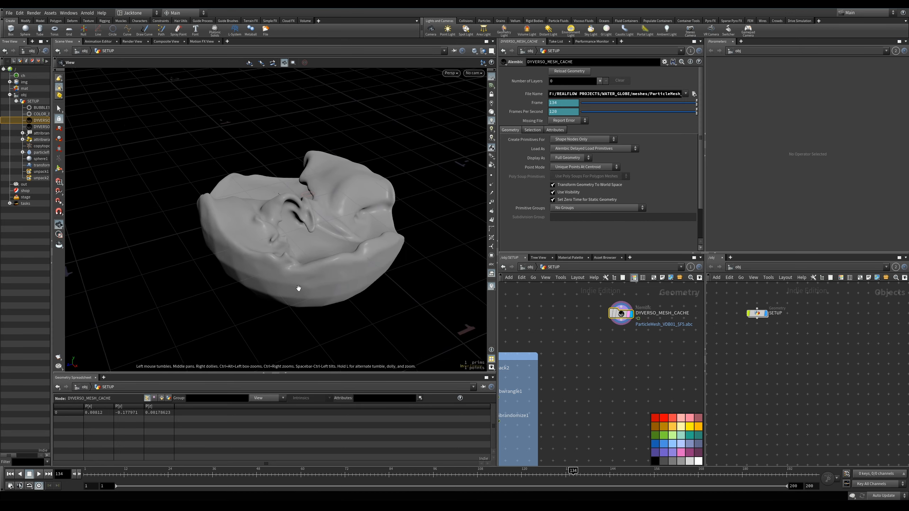
right_click_drag(296, 291, 348, 279)
left_click_drag(348, 279, 420, 309)
- Reposition DYVERSO_MESH_CACHE beside the bubbles box and connect a Null node to its output
middle_click_drag(592, 344, 620, 335)
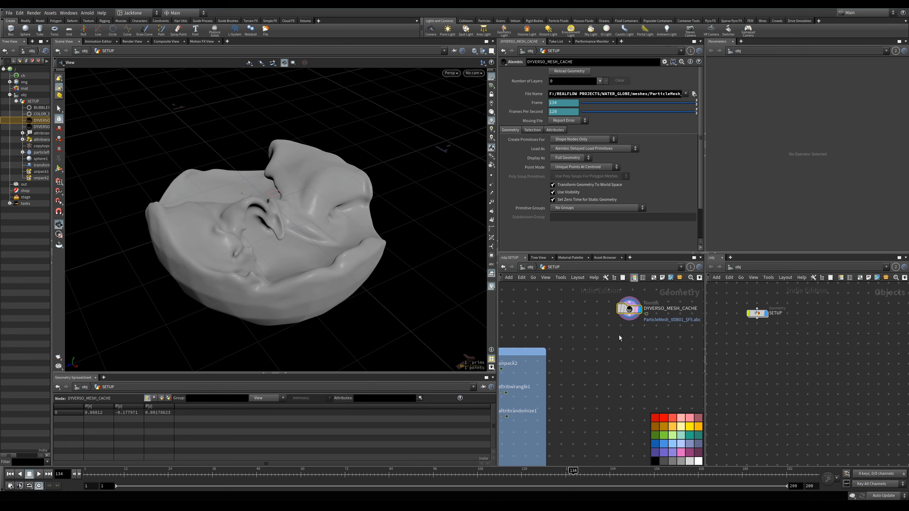
left_click_drag(631, 309, 617, 347)
middle_click_drag(596, 380, 616, 329)
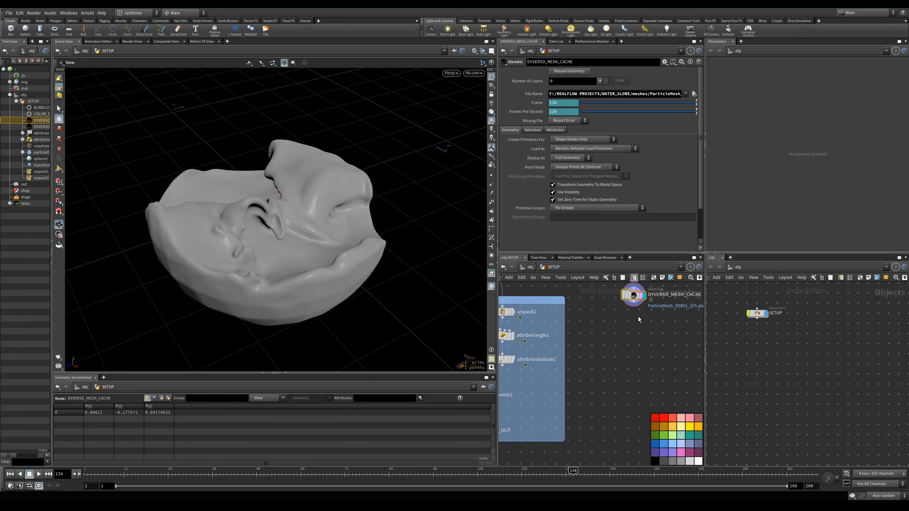
left_click(634, 302)
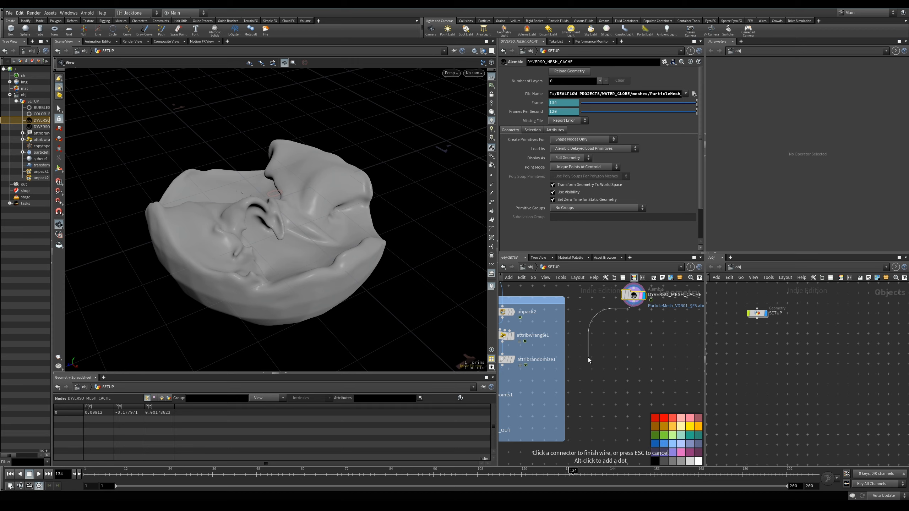
key("Tab")
type("null")
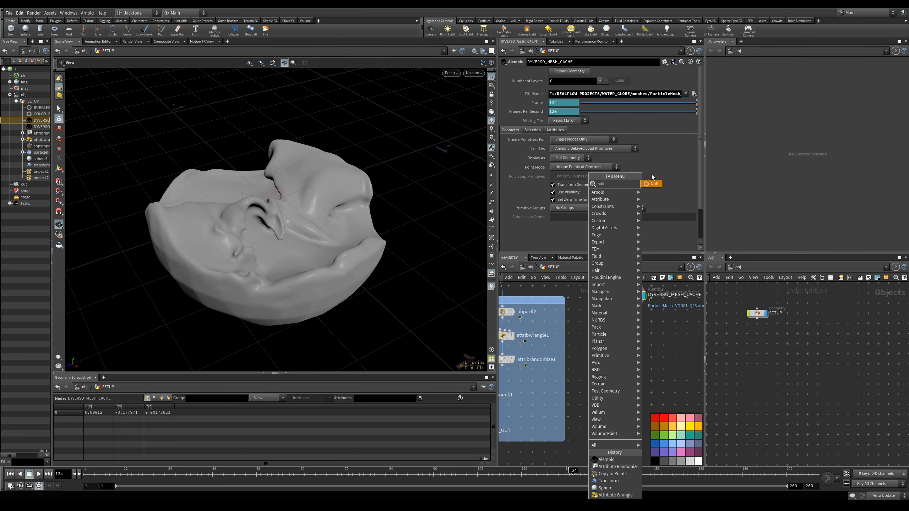
left_click(652, 184)
left_click(588, 356)
- Rename the Null node under DYVERSO_MESH_CACHE as OUT_FLUID
left_click(614, 357)
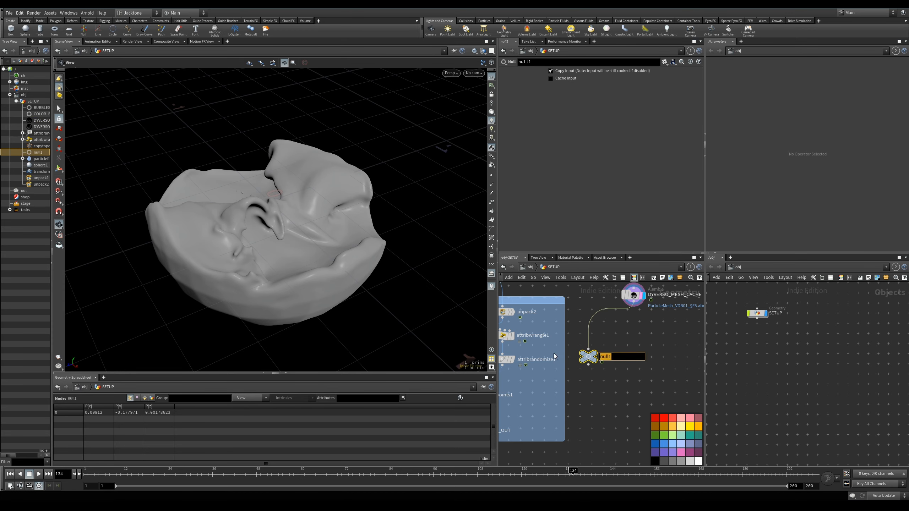
type("FLUID")
type("OUT_")
key("Return")
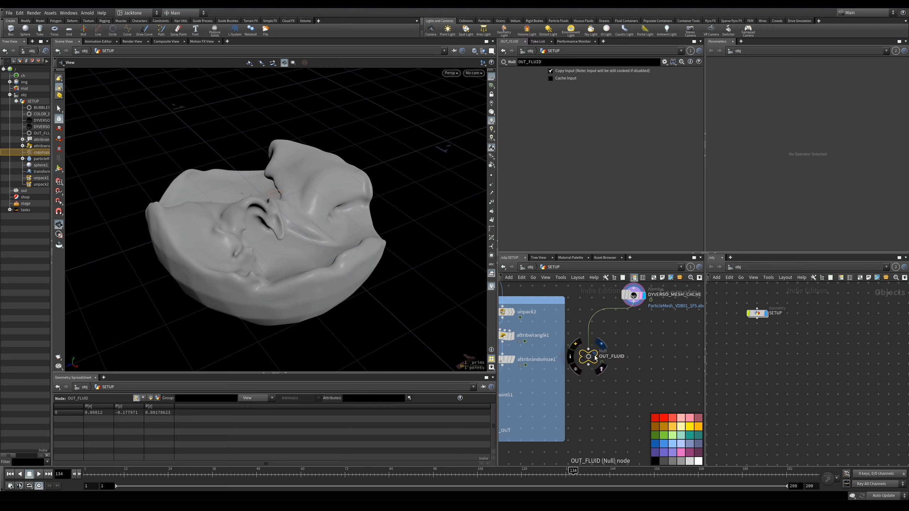
- Space OUT_FLUID well below DYVERSO_MESH_CACHE to leave room for nodes between them
left_click_drag(591, 355, 591, 404)
mouse_move(638, 296)
left_mouse_down()
mouse_move(620, 312)
mouse_move(625, 299)
left_mouse_up()
middle_click_drag(626, 297, 624, 341)
left_click_drag(621, 338, 629, 314)
middle_click_drag(618, 385, 601, 365)
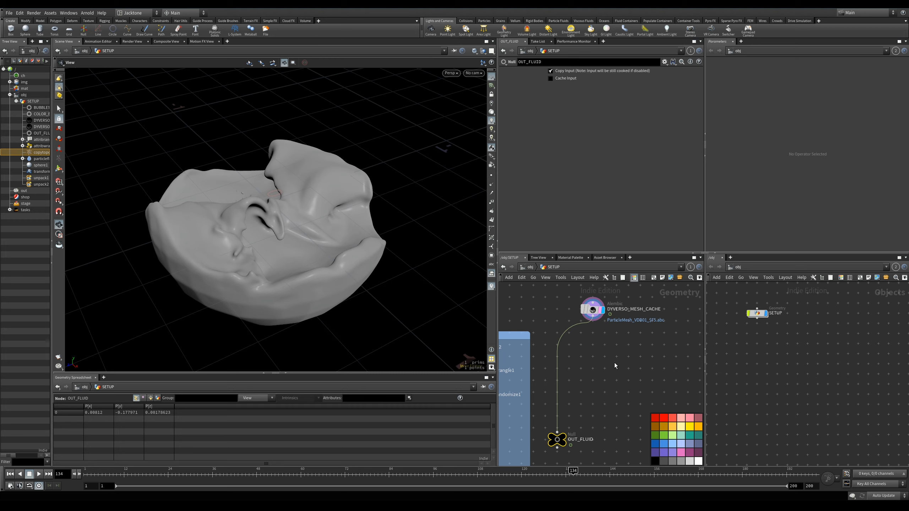
mouse_move(605, 358)
middle_mouse_down()
mouse_move(609, 345)
mouse_move(610, 355)
middle_mouse_up()
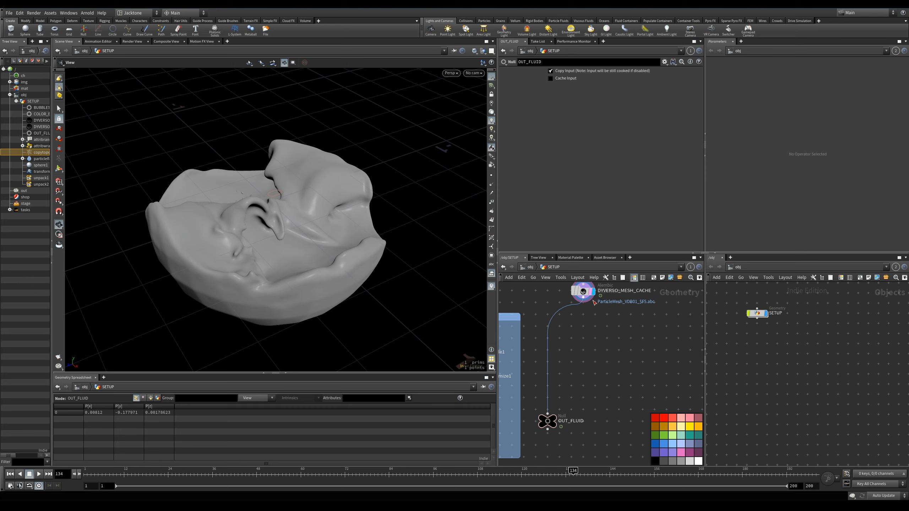
- Add a Points from Volume node, connect DYVERSO_MESH_CACHE to its input, and display its result in the viewport
mouse_move(295, 253)
left_mouse_down()
mouse_move(315, 239)
mouse_move(308, 249)
left_mouse_up()
key("Tab")
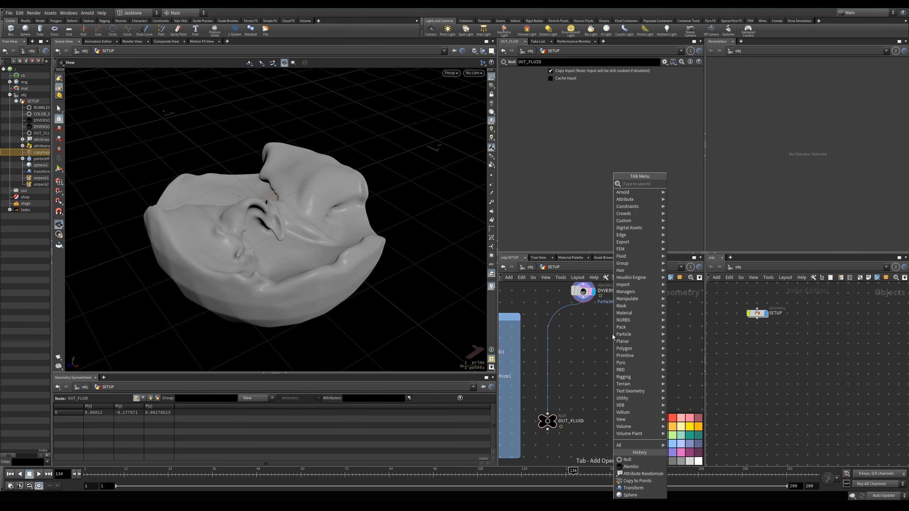
type("po")
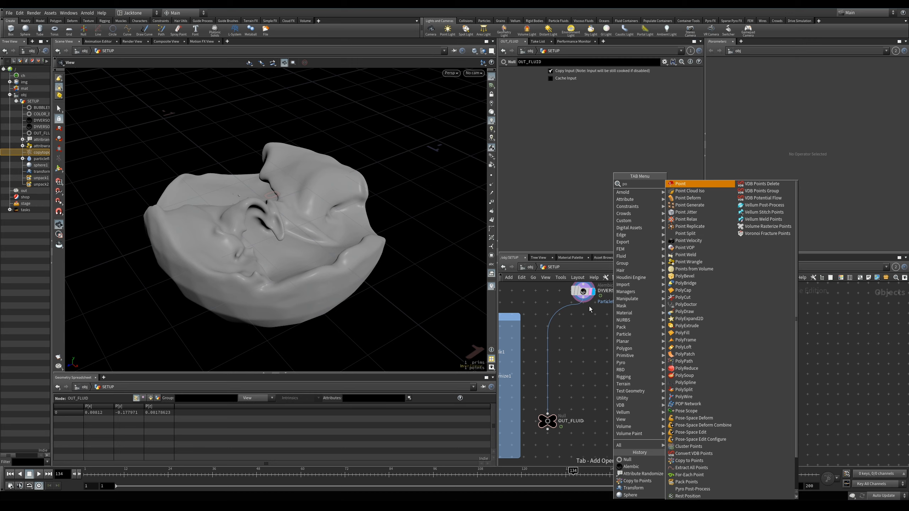
type("ints")
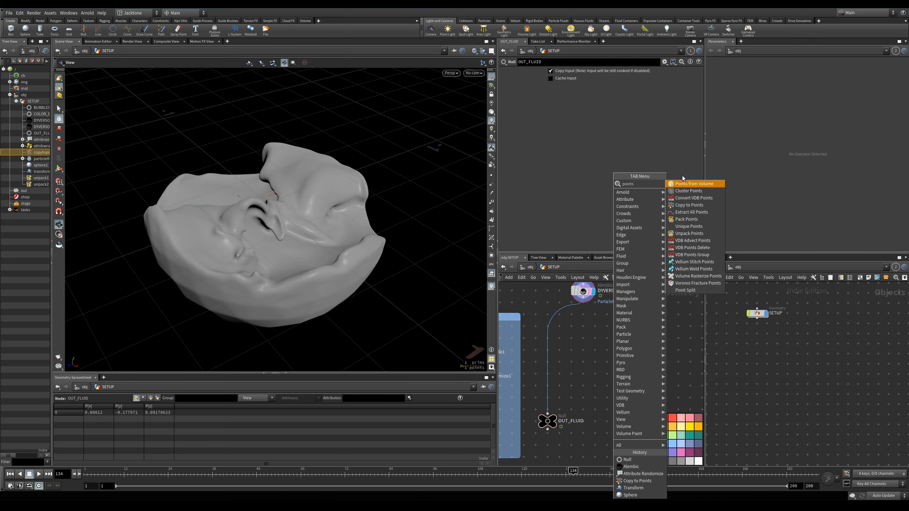
key("Return")
left_click(624, 339)
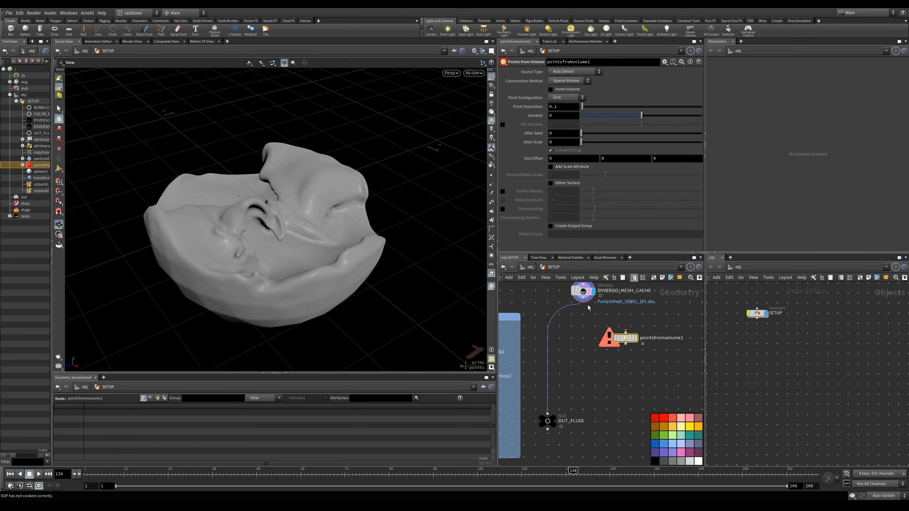
left_click(584, 303)
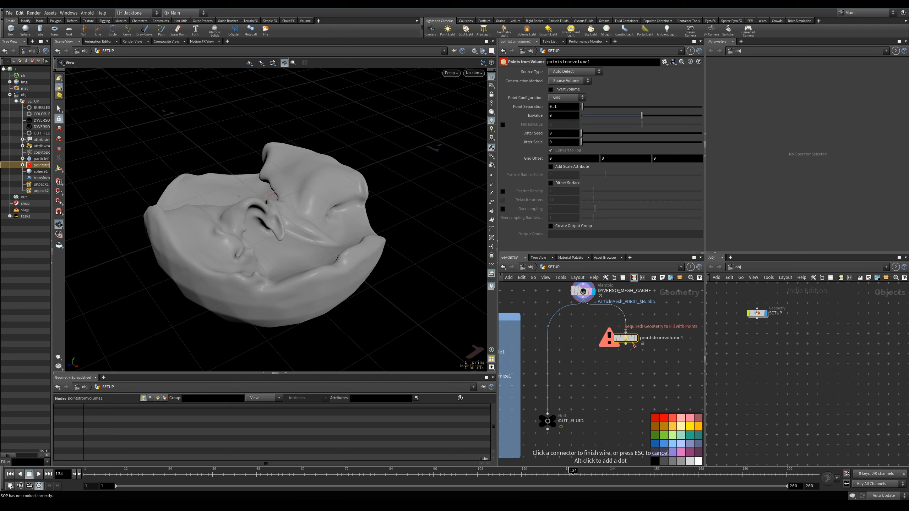
left_click(633, 343)
left_click_drag(626, 339, 632, 328)
left_click(640, 326)
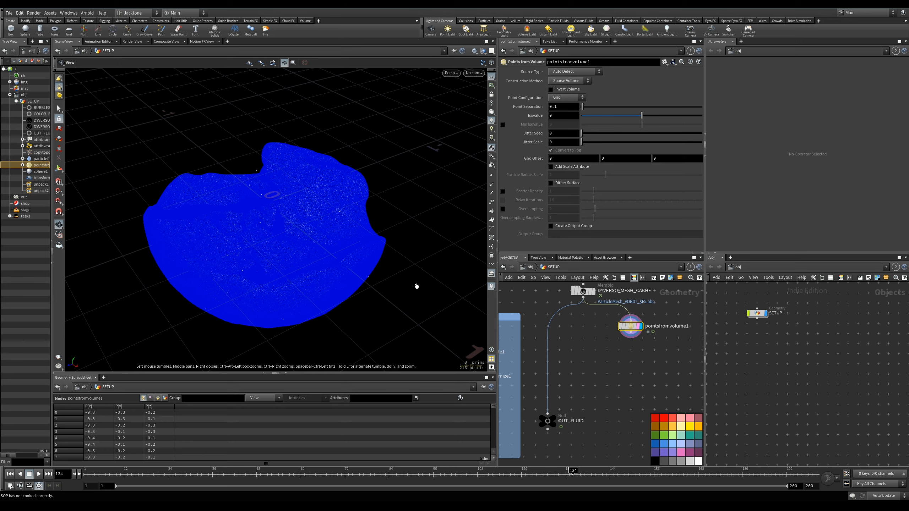
left_click_drag(387, 286, 376, 263)
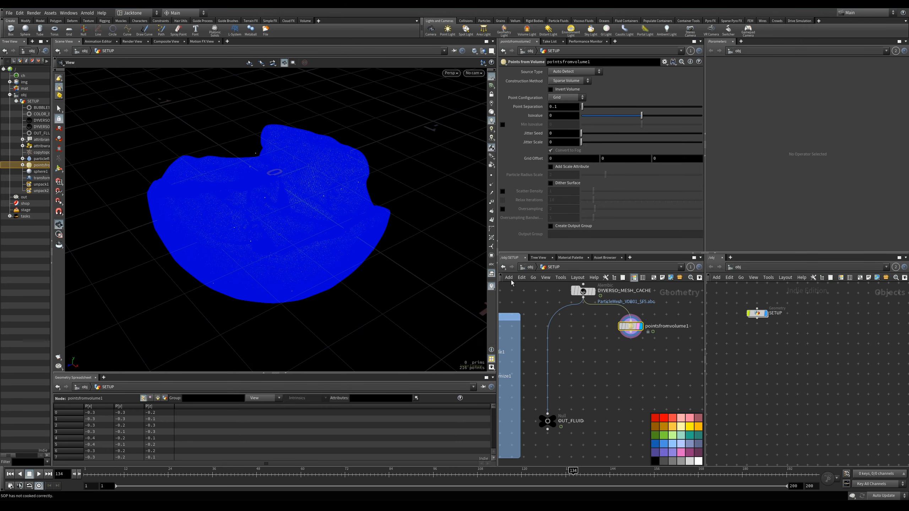
- Connect a Null node below pointsfromvolume1 and rename it OUT_BRICKS
left_click_drag(633, 334, 631, 337)
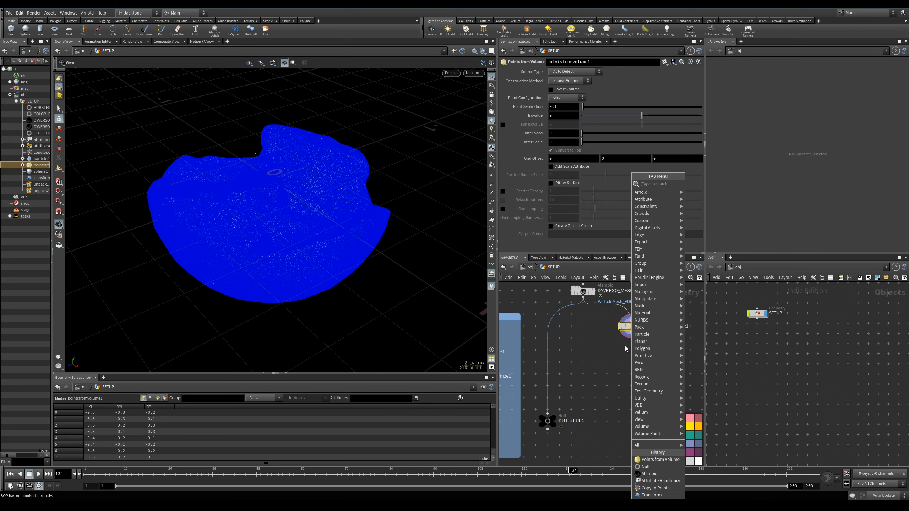
type("null")
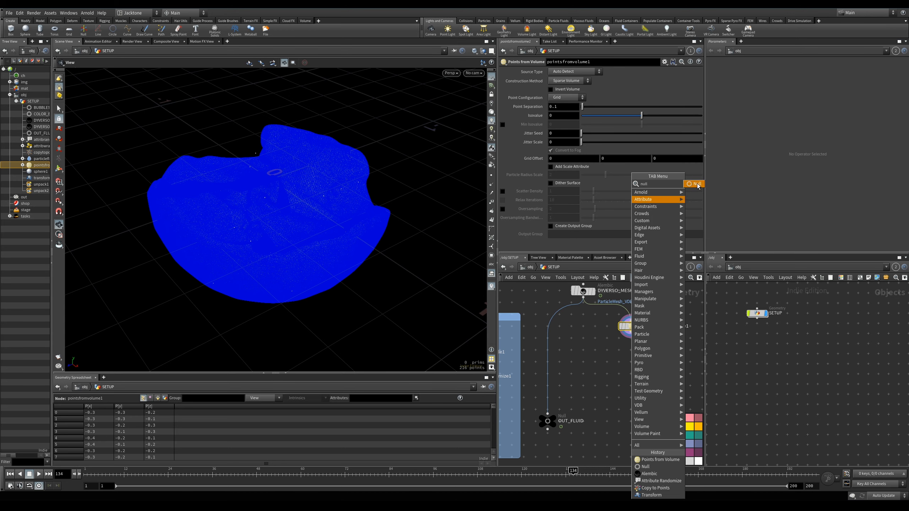
left_click(696, 184)
left_click(638, 397)
left_click(664, 397)
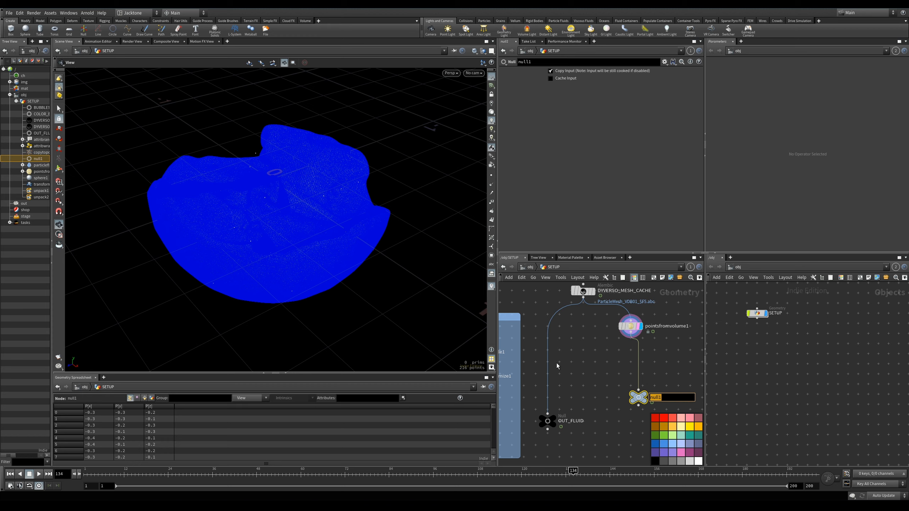
type("OU_")
key("BackSpace")
type("T_BRICKS")
key("Return")
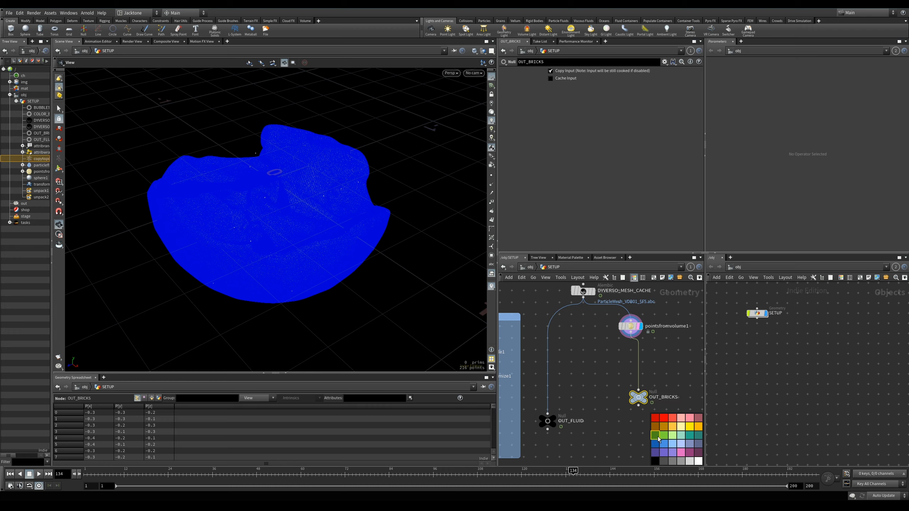
- Color OUT_BRICKS black, move it further below pointsfromvolume1, and display its output in the viewport
left_click(643, 398)
left_click_drag(641, 398, 638, 414)
middle_click_drag(658, 361, 633, 385)
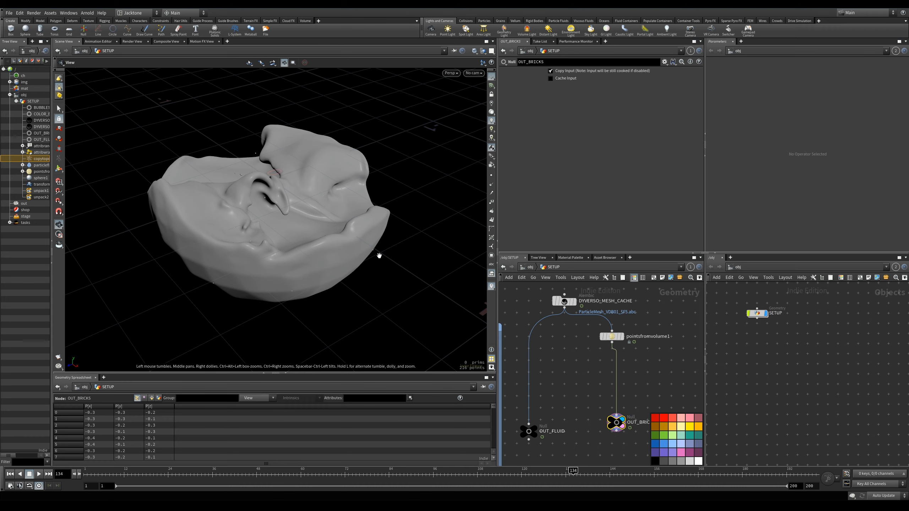
left_click(96, 42)
left_click(65, 41)
left_click_drag(348, 245, 370, 228)
right_click_drag(370, 227, 406, 193)
middle_click_drag(376, 228, 391, 220)
mouse_move(392, 220)
left_mouse_down()
mouse_move(365, 260)
mouse_move(382, 213)
mouse_move(377, 225)
mouse_move(365, 221)
mouse_move(382, 207)
left_mouse_up()
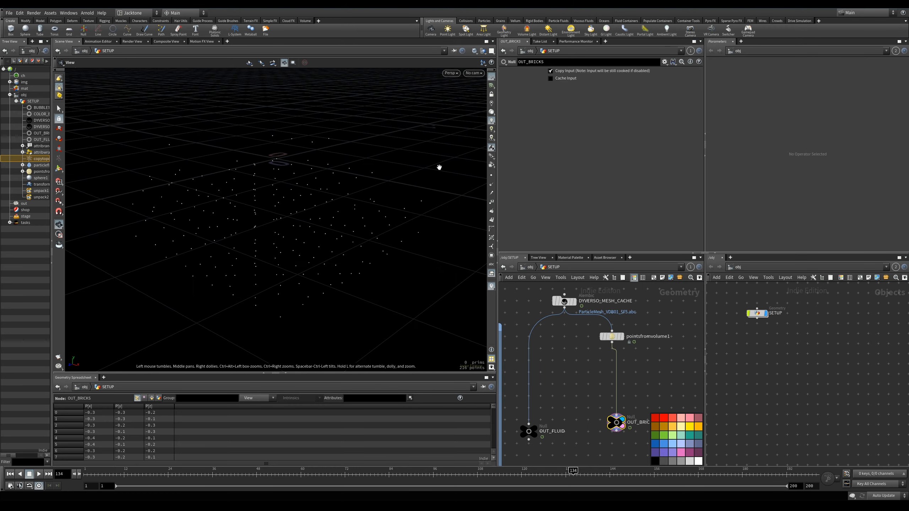
- Show point markers in the viewport and set the background color scheme to Light
left_click(491, 176)
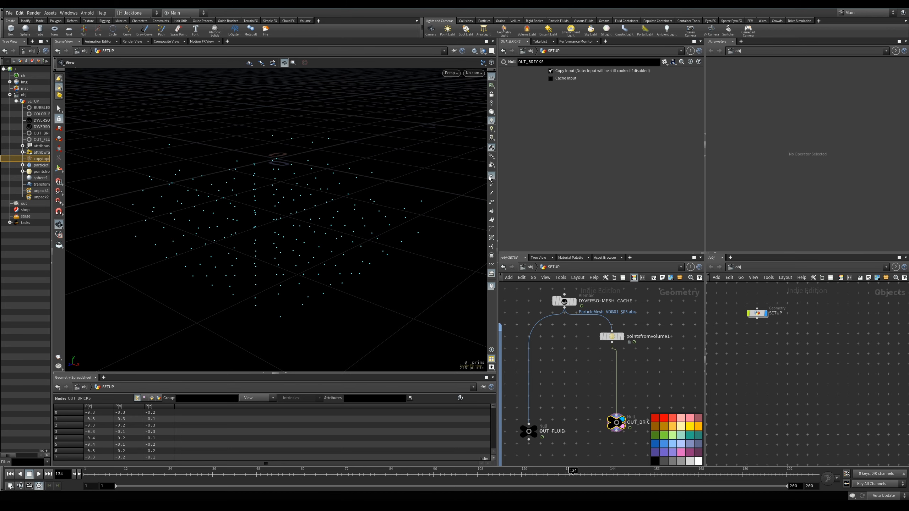
key("d")
left_click(294, 185)
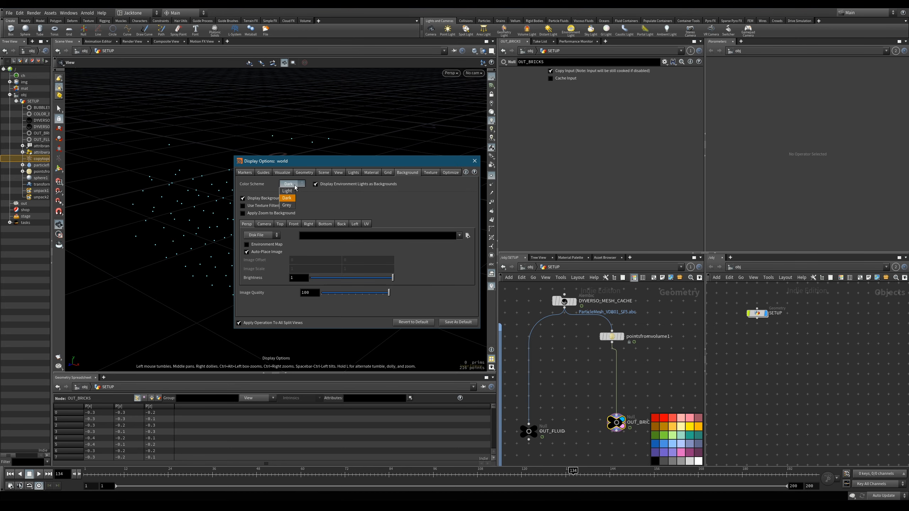
left_click(292, 193)
left_click(474, 161)
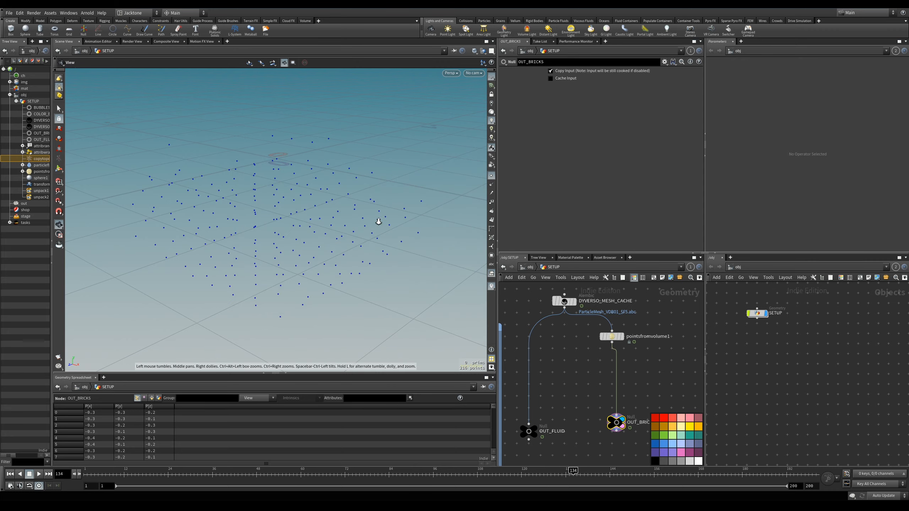
left_click_drag(377, 221, 341, 239)
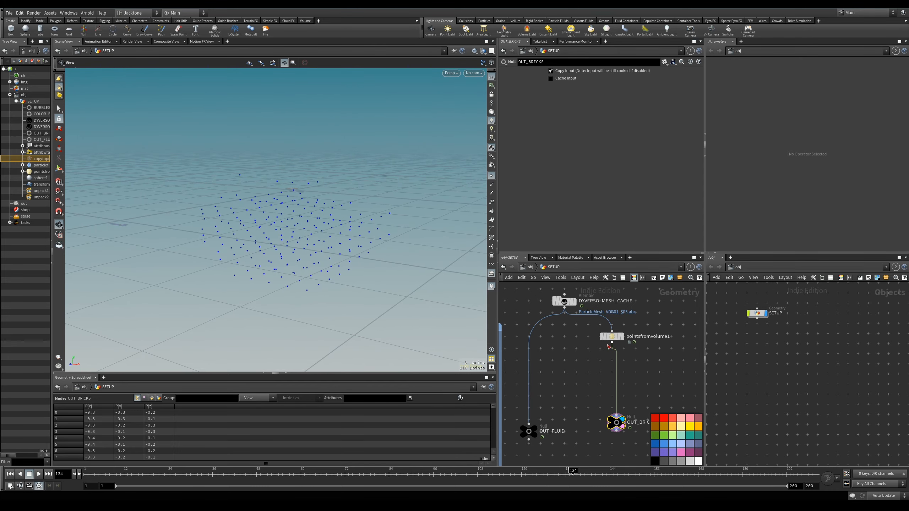
- Select pointsfromvolume1 and examine its grid of points from several angles alongside its Point Separation setting
left_click(611, 336)
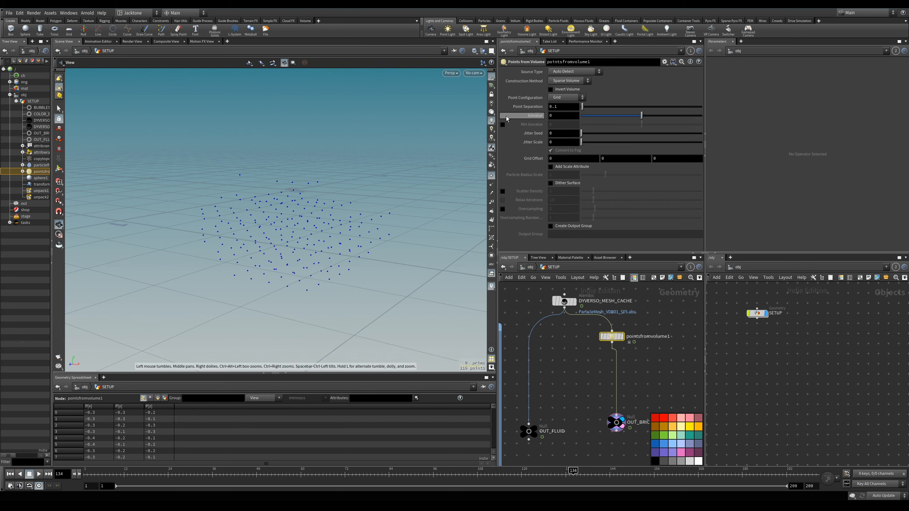
left_click_drag(316, 244, 329, 259)
right_click_drag(336, 244, 379, 211)
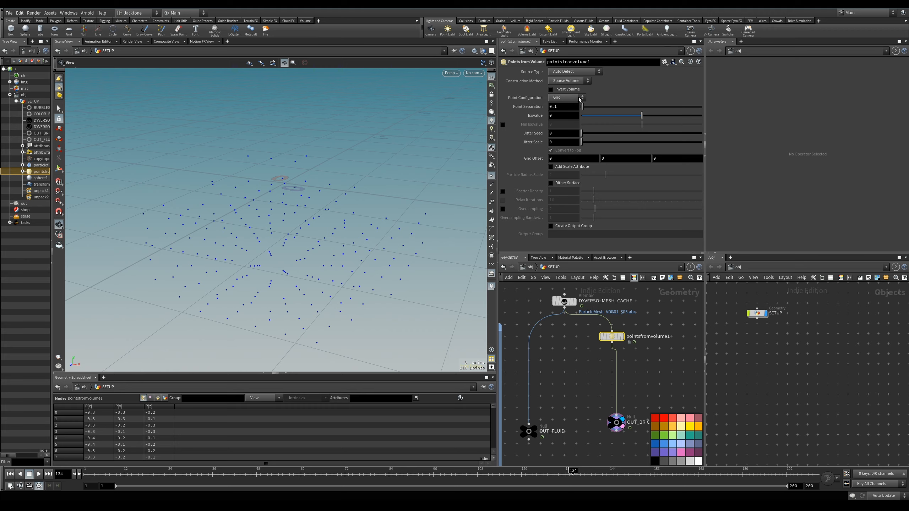
left_click_drag(398, 211, 369, 225)
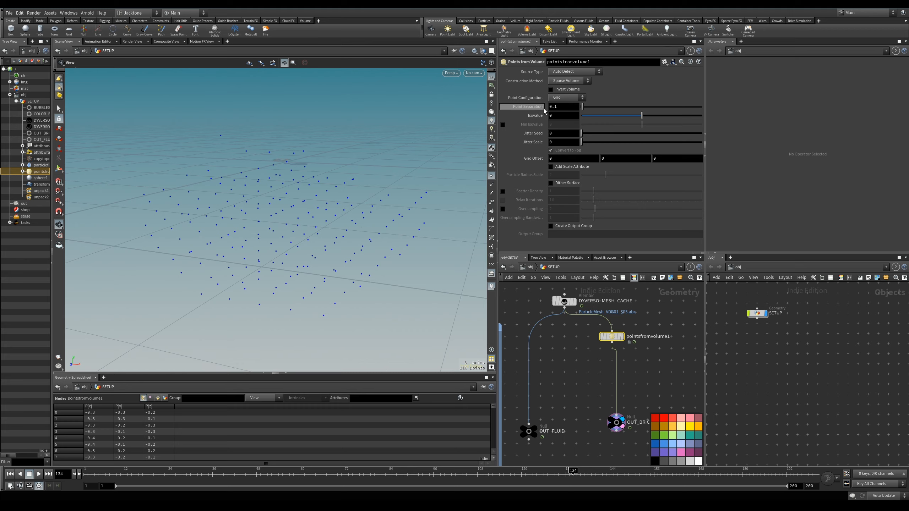
mouse_move(347, 247)
left_mouse_down()
mouse_move(345, 233)
mouse_move(338, 260)
mouse_move(345, 252)
left_mouse_up()
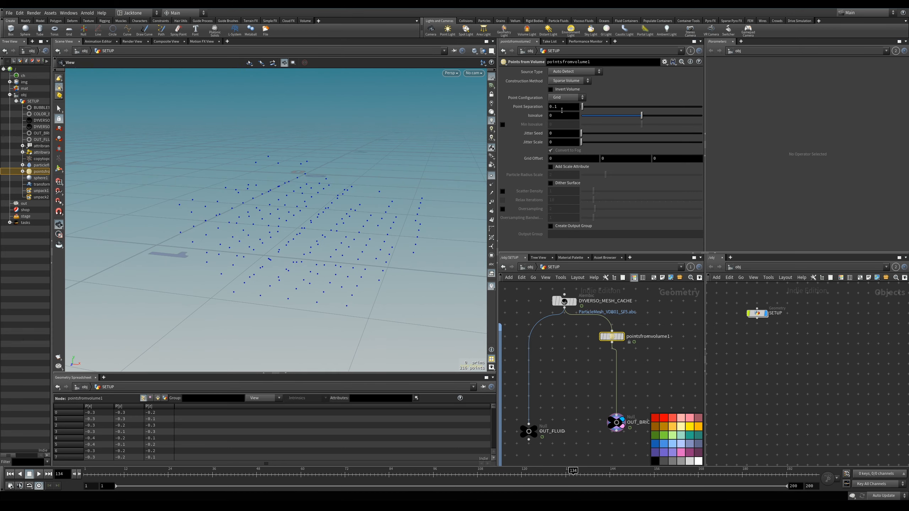
left_click_drag(374, 238, 153, 247)
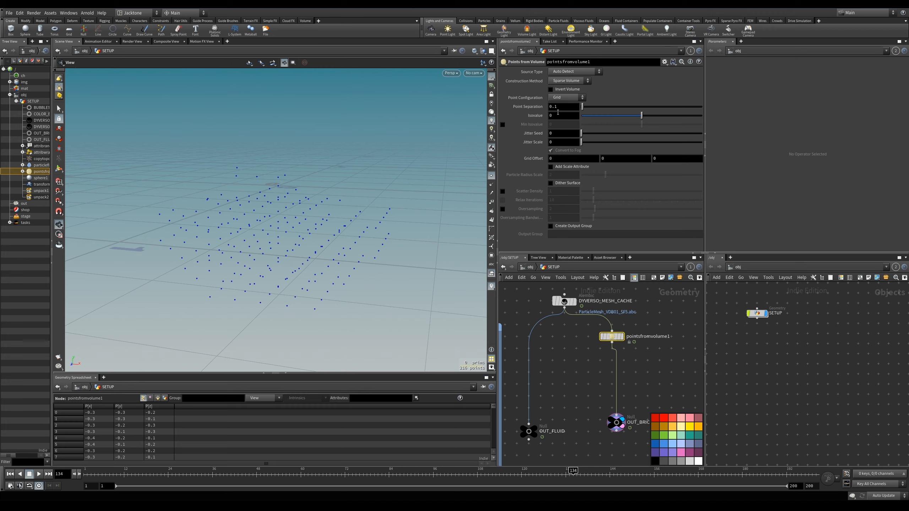
left_click_drag(392, 216, 382, 222)
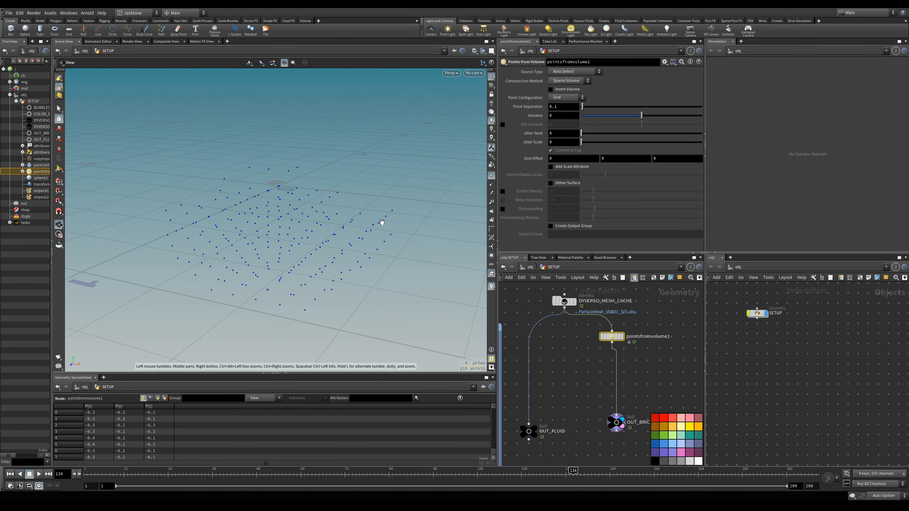
- Move pointsfromvolume1 and OUT_BRICKS aside to free space between the two branches under DYVERSO_MESH_CACHE
middle_click_drag(572, 376, 588, 371)
left_click_drag(628, 332, 652, 332)
left_click_drag(633, 415, 652, 379)
middle_click_drag(627, 396, 626, 405)
- Add a Box node between the two branches and connect a Transform node below it
key("Tab")
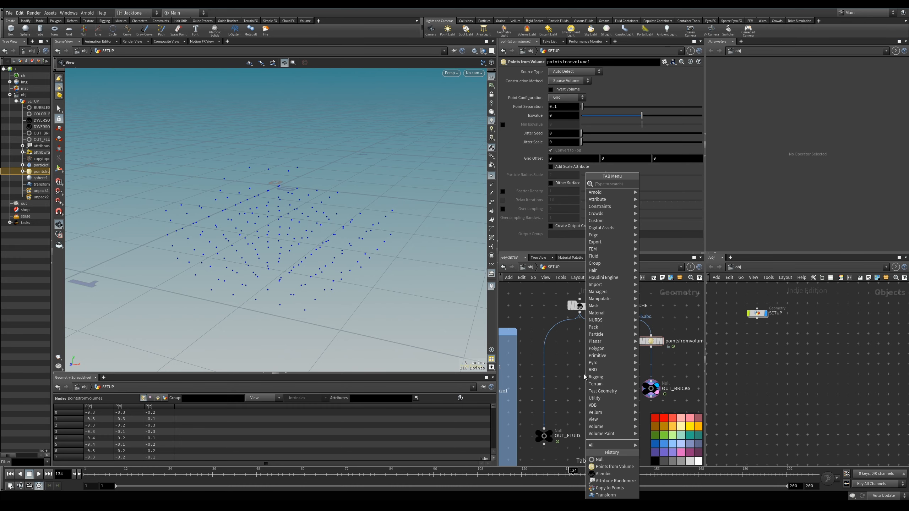
type("box")
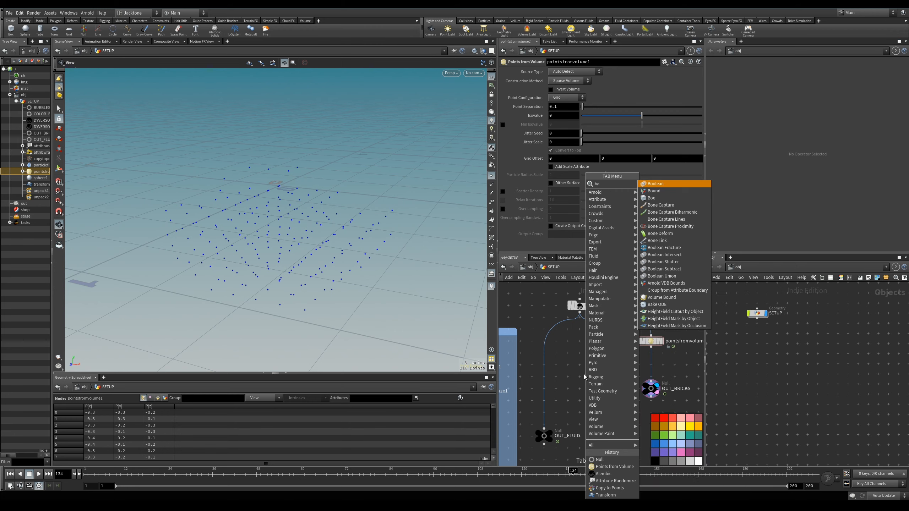
left_click(649, 184)
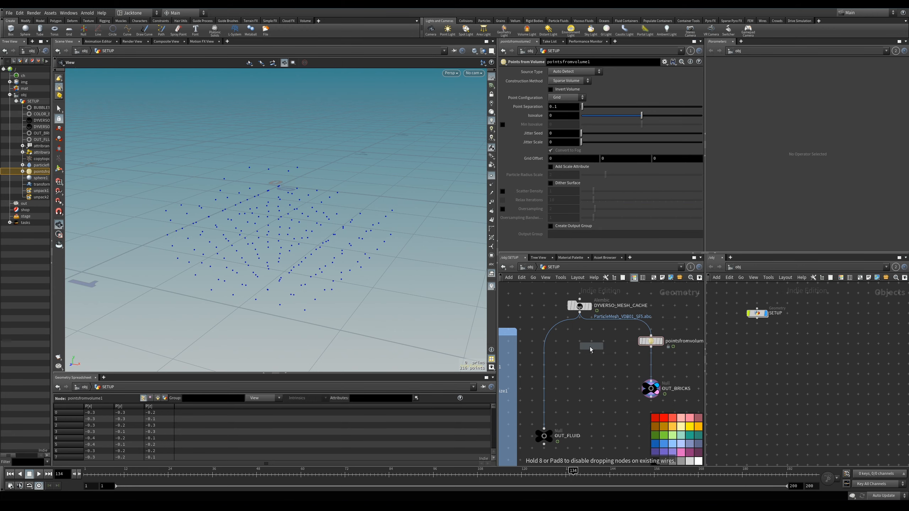
left_click(588, 348)
key("Tab")
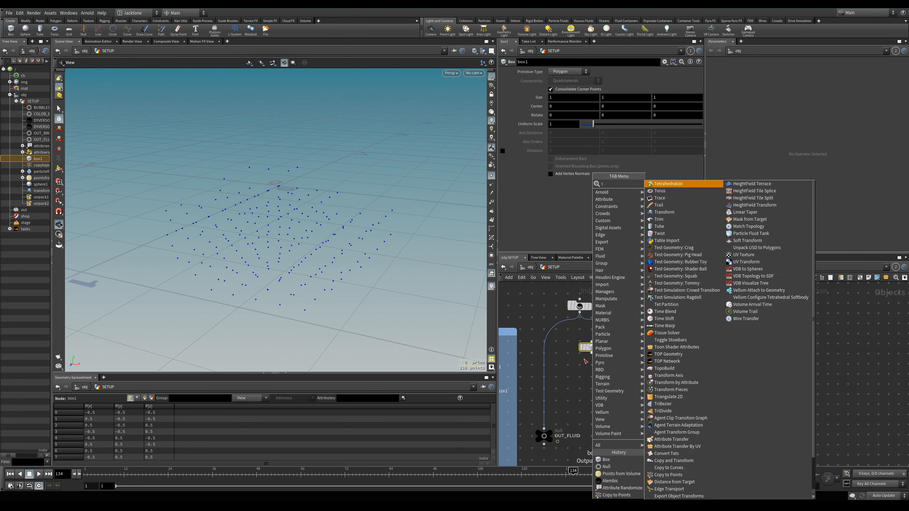
mouse_move(608, 235)
left_click(673, 198)
left_click(592, 380)
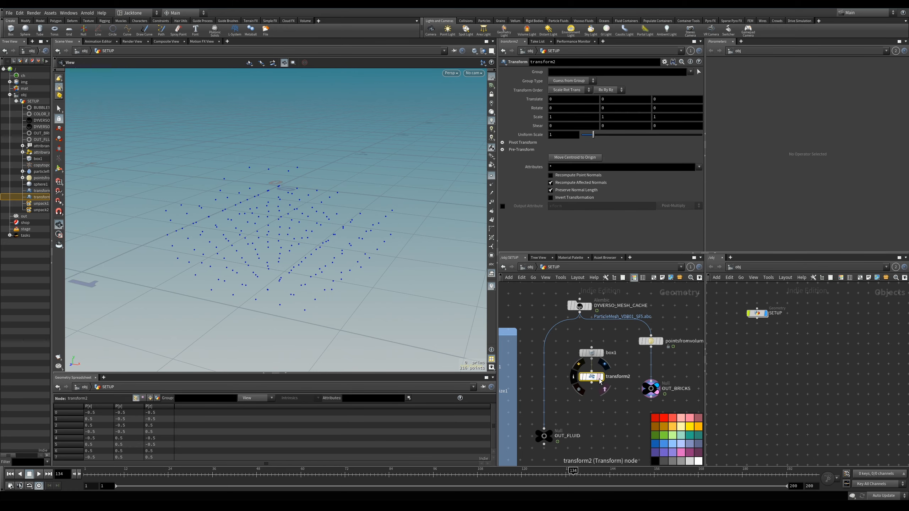
- Connect a Copy to Points node below transform2, using the transformed box as source geometry
key("Tab")
type("c")
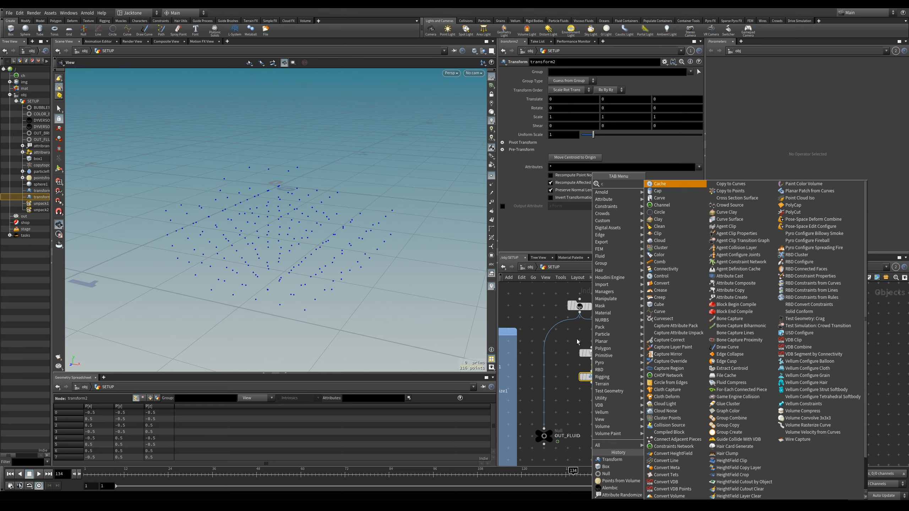
type("opy")
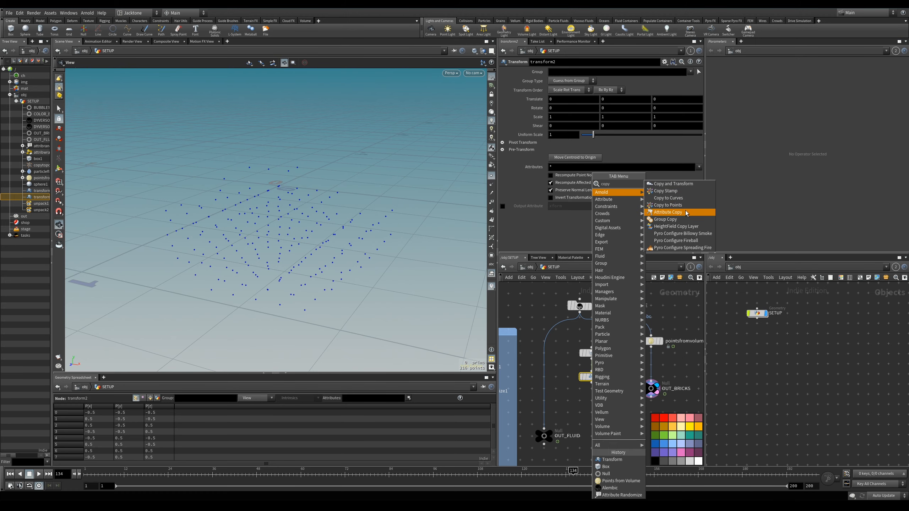
left_click(667, 205)
left_click(601, 410)
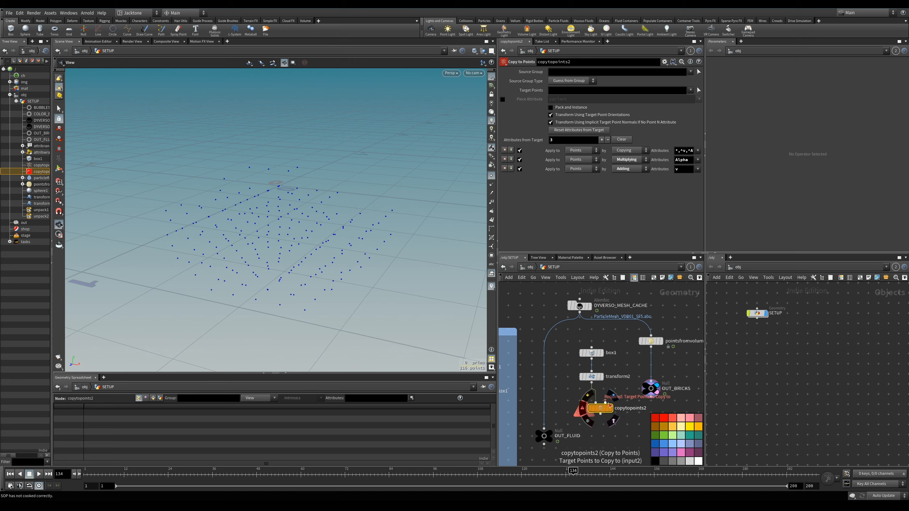
- Connect pointsfromvolume1 to the target points input of copytopoints2 and space copytopoints2 and OUT_BRICKS apart
mouse_move(616, 388)
middle_mouse_down()
mouse_move(607, 365)
mouse_move(608, 375)
middle_mouse_up()
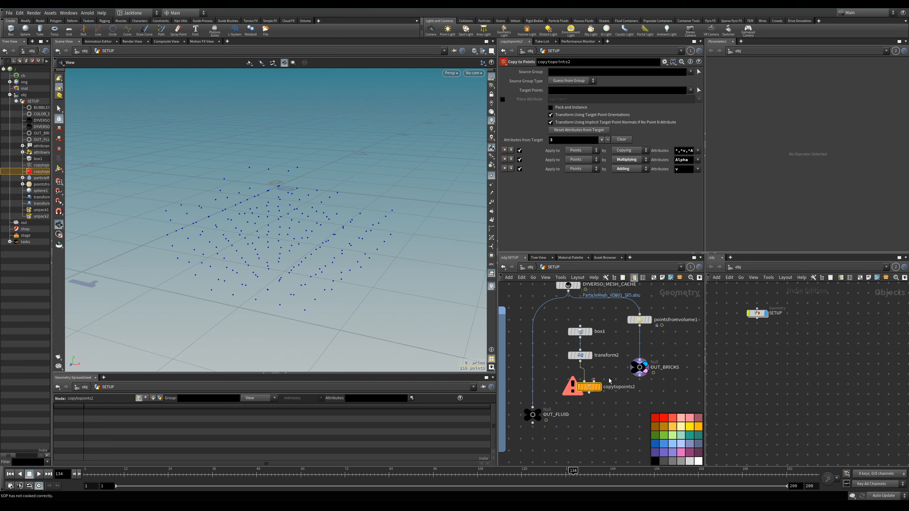
left_click(594, 380)
left_click(640, 332)
left_click_drag(639, 367, 666, 397)
left_click_drag(593, 390, 619, 381)
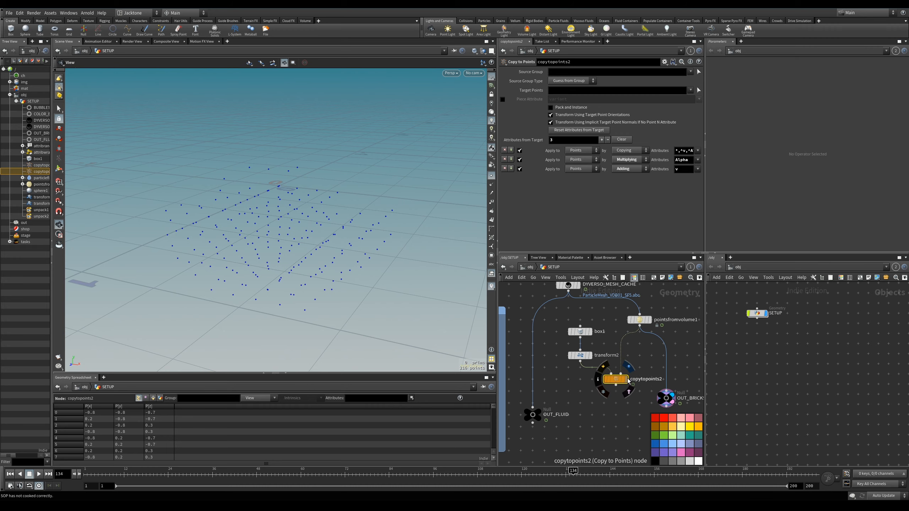
- Display the copytopoints2 result and bring all the copied boxes into view
left_click(624, 380)
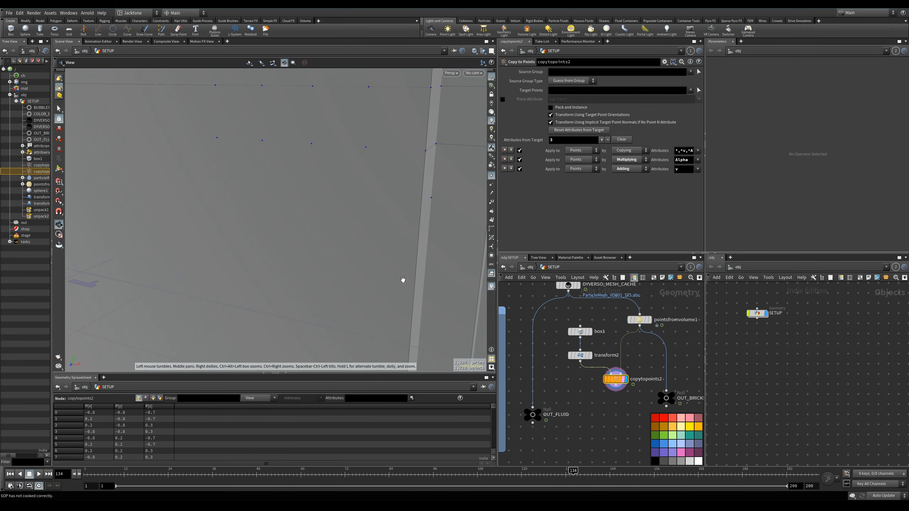
right_click_drag(385, 219, 251, 235)
mouse_move(293, 227)
middle_mouse_down()
mouse_move(345, 219)
mouse_move(295, 224)
middle_mouse_up()
right_click_drag(294, 224, 361, 209)
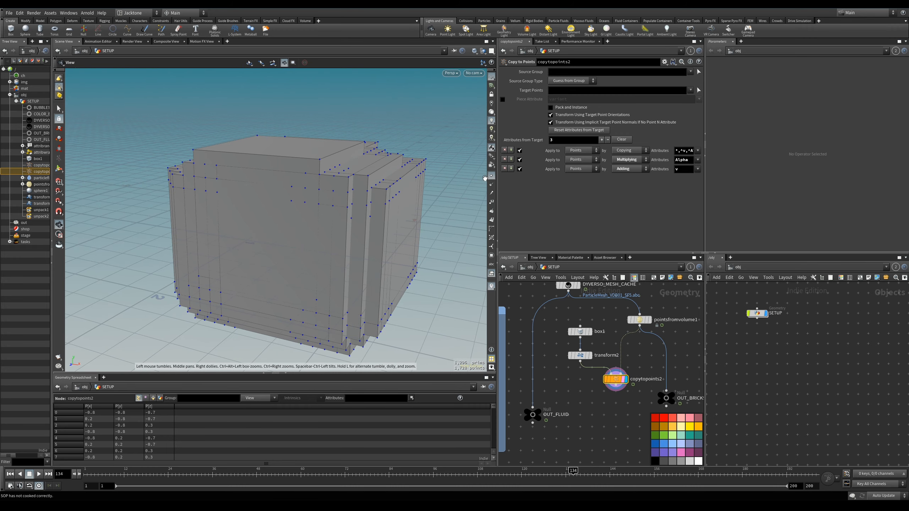
- Compare the displayed results of box1, pointsfromvolume1 and copytopoints2 to examine the size of the copied boxes
mouse_move(372, 245)
left_mouse_down()
mouse_move(356, 277)
mouse_move(379, 255)
mouse_move(355, 256)
mouse_move(378, 259)
left_mouse_up()
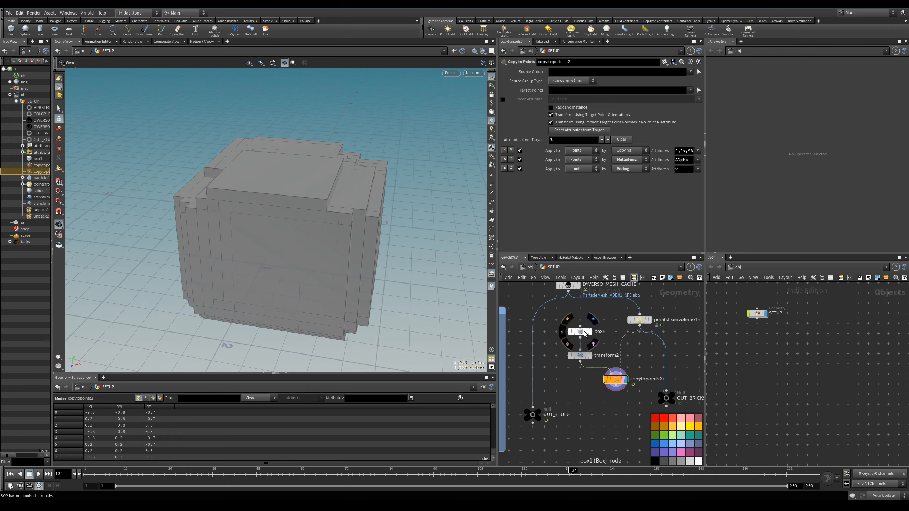
left_click(591, 332)
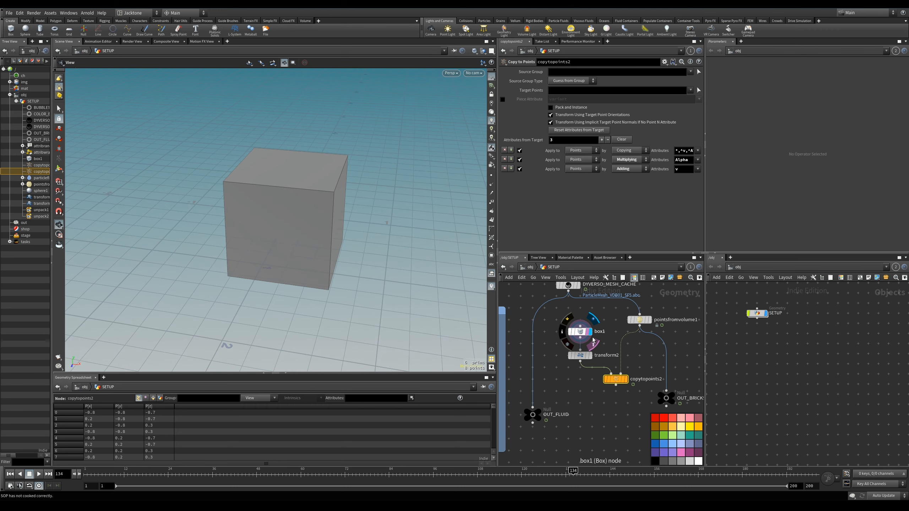
mouse_move(593, 359)
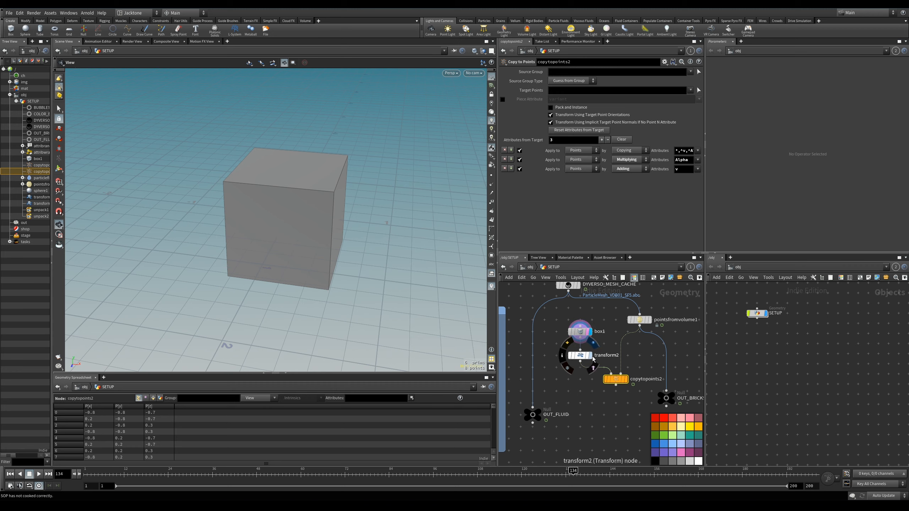
left_click(624, 380)
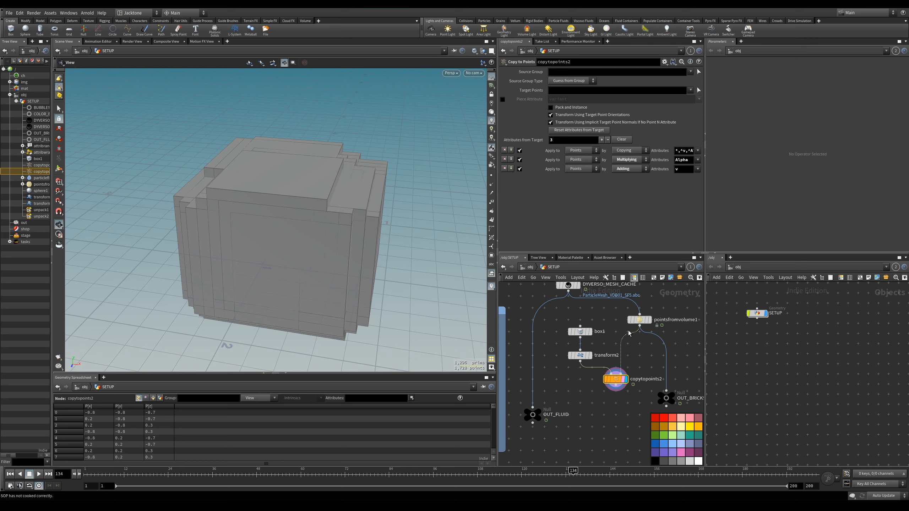
left_click(652, 332)
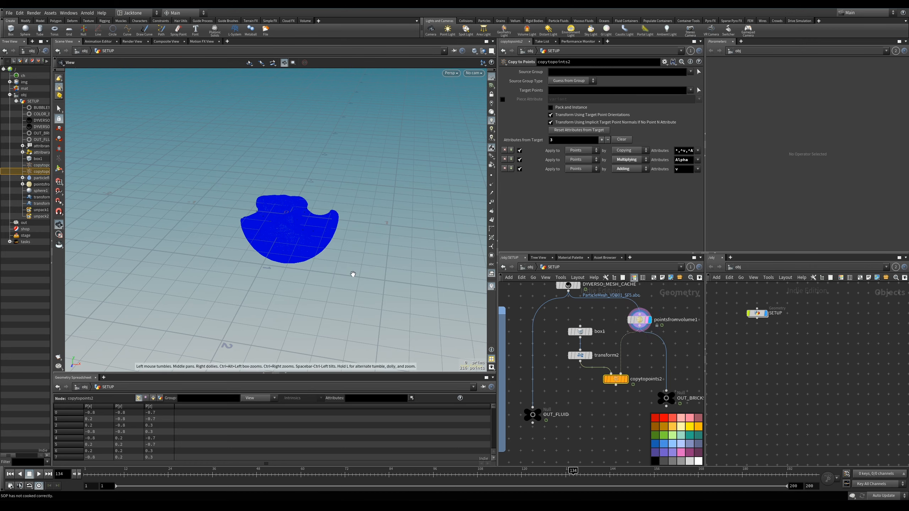
left_click(626, 379)
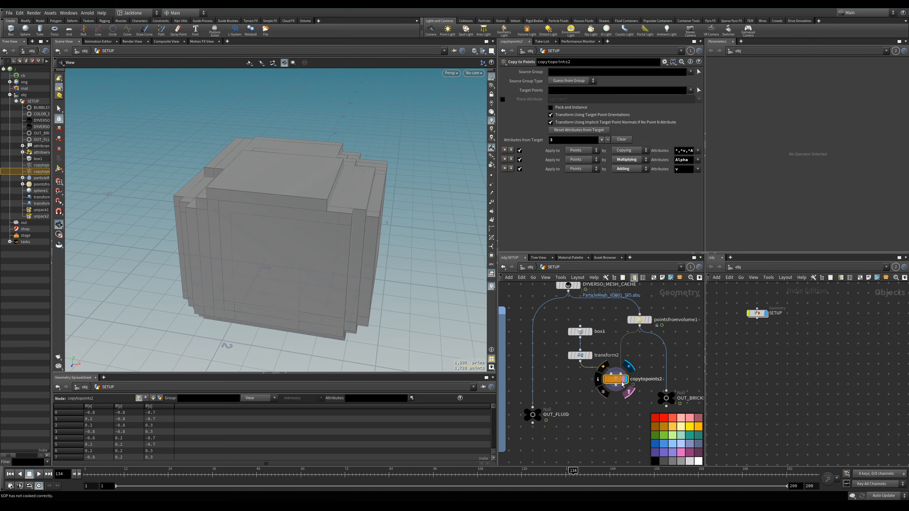
- Copy the Point Separation parameter of pointsfromvolume1 and paste it as a relative reference into transform2's Uniform Scale
left_click(641, 321)
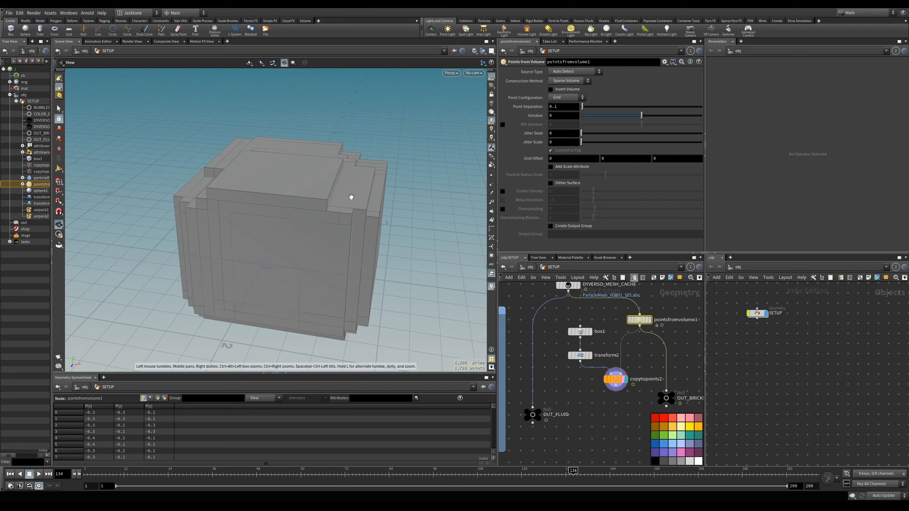
right_click(560, 105)
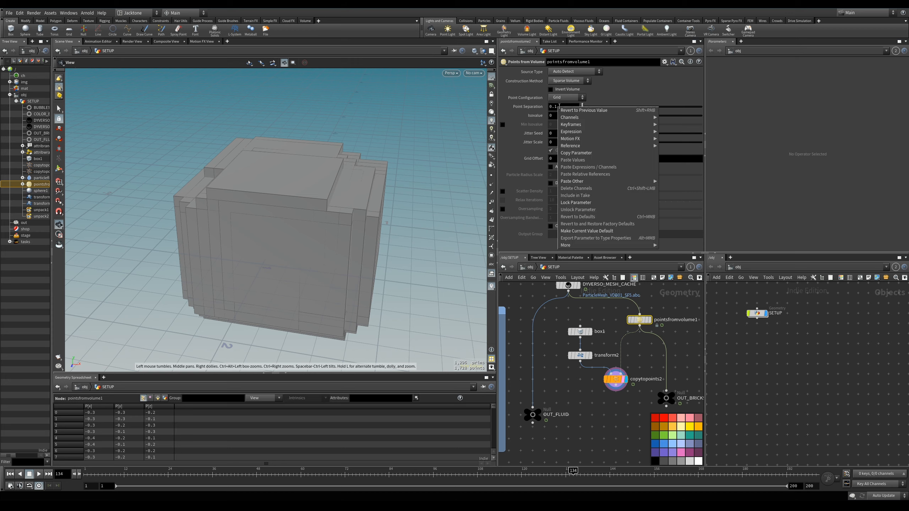
left_click(572, 152)
right_click(564, 106)
left_click(575, 151)
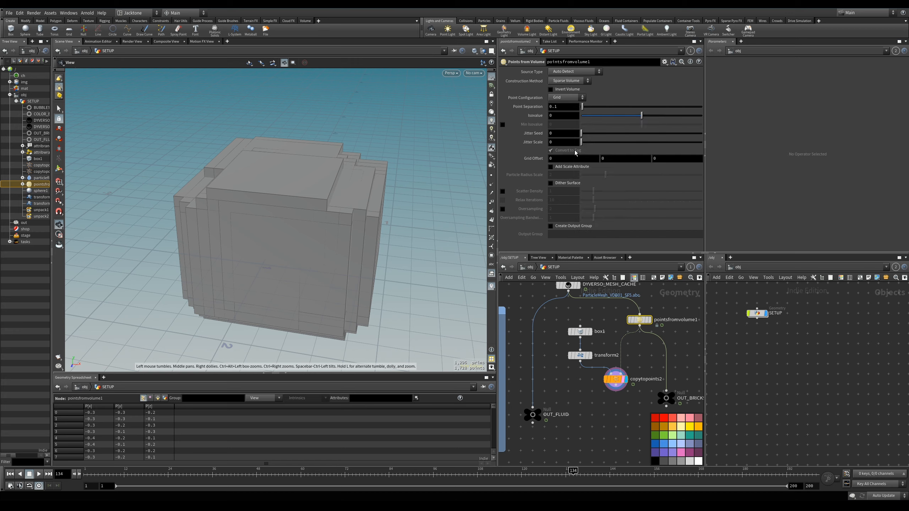
left_click(582, 355)
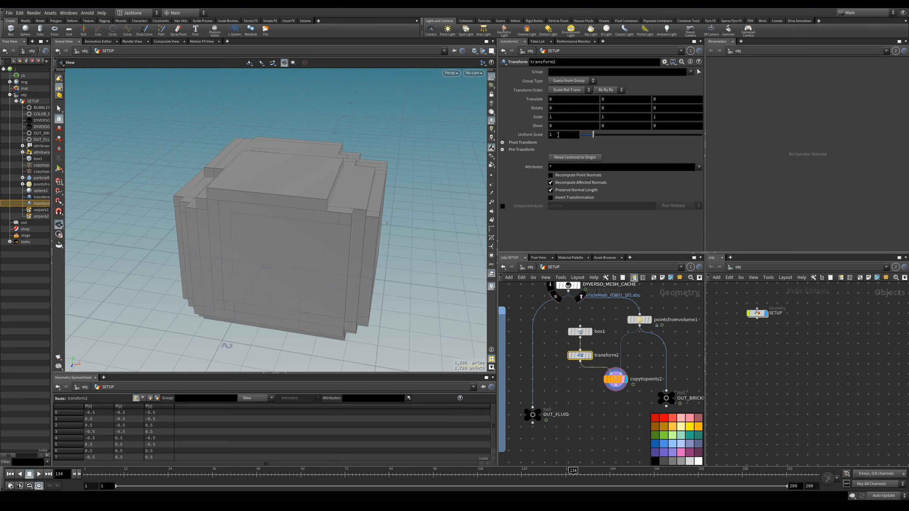
right_click(558, 135)
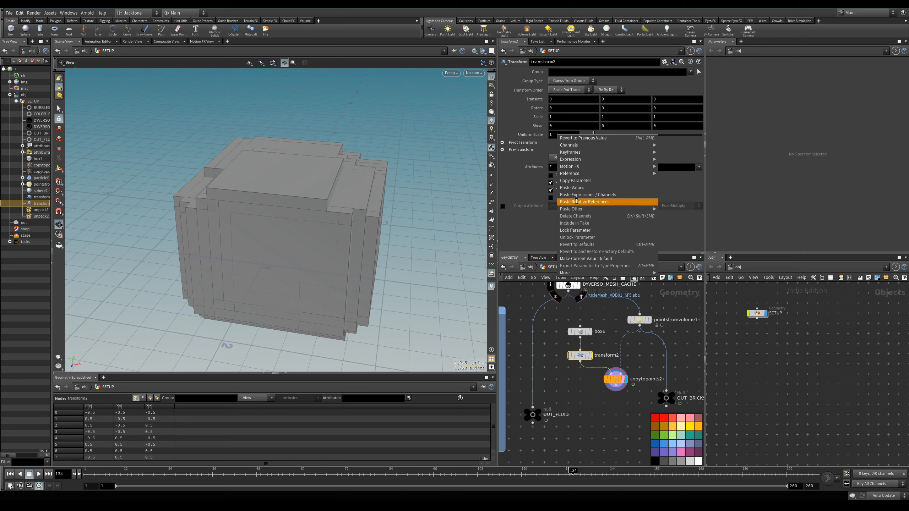
left_click(576, 201)
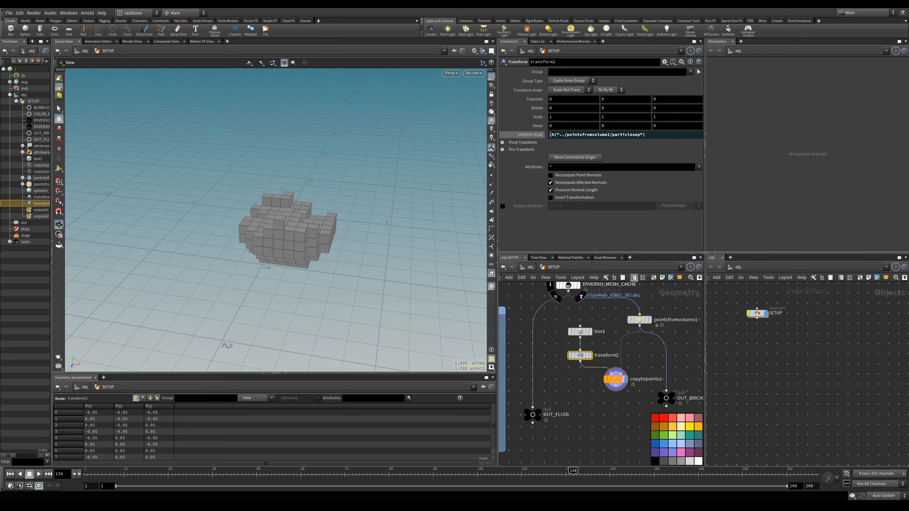
- Review the link between pointsfromvolume1 and transform2, examine the resized boxes, and show the evaluated value of the Uniform Scale expression
left_click(639, 320)
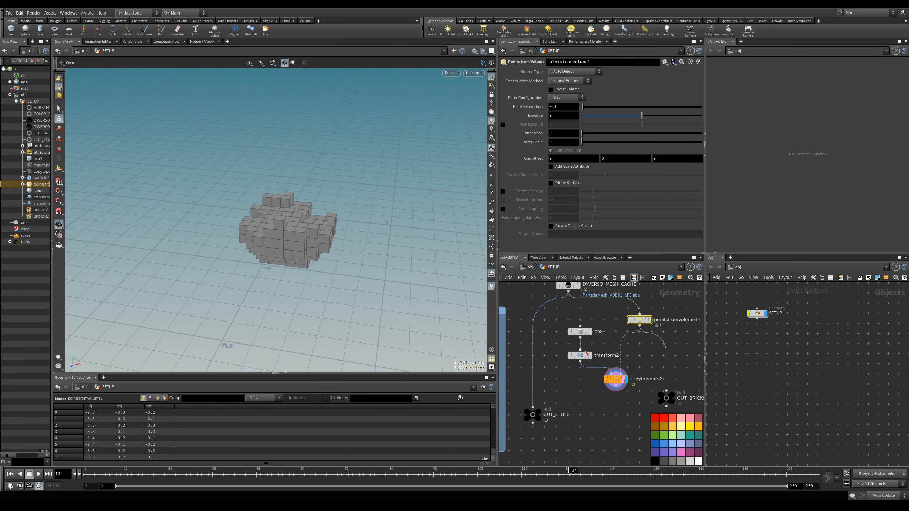
left_click(580, 356)
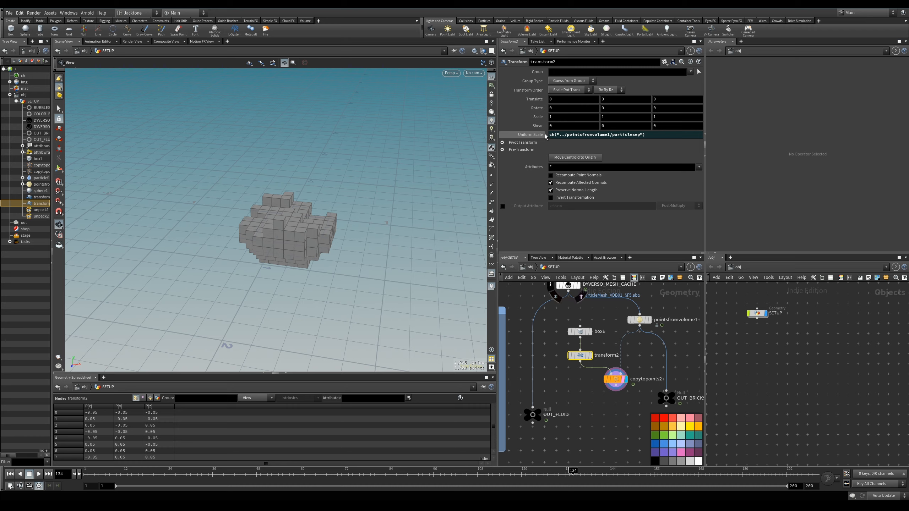
right_click_drag(327, 238, 379, 219)
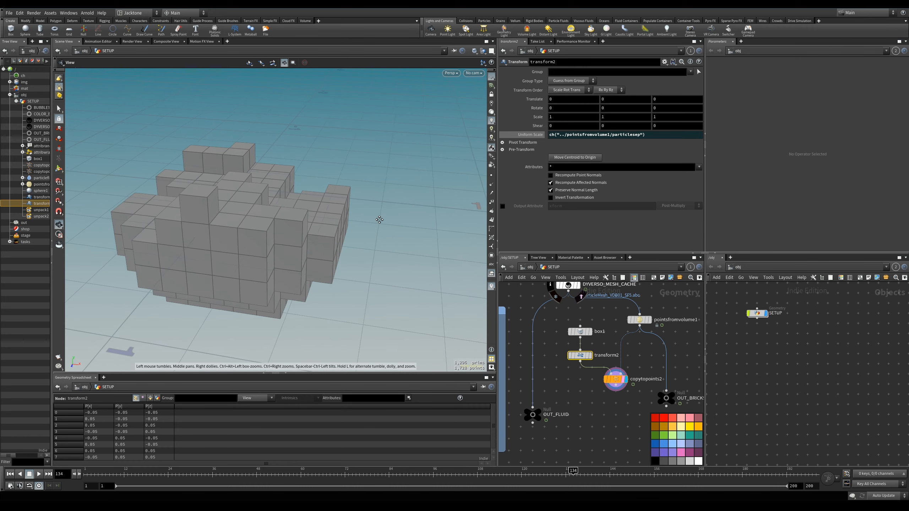
left_click_drag(379, 219, 373, 244)
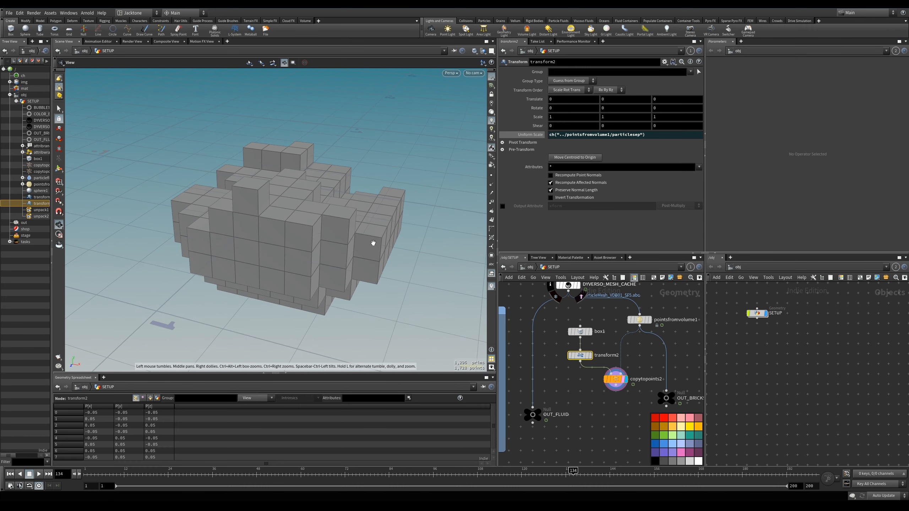
left_click(530, 137)
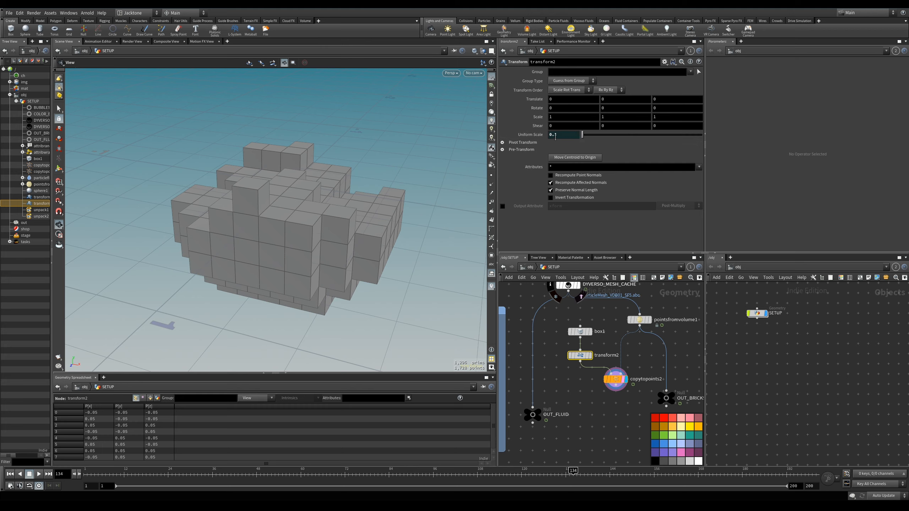
- Set pointsfromvolume1's Point Separation to 0.05 and check the linked Uniform Scale of transform2 and the resulting boxes
left_click(640, 319)
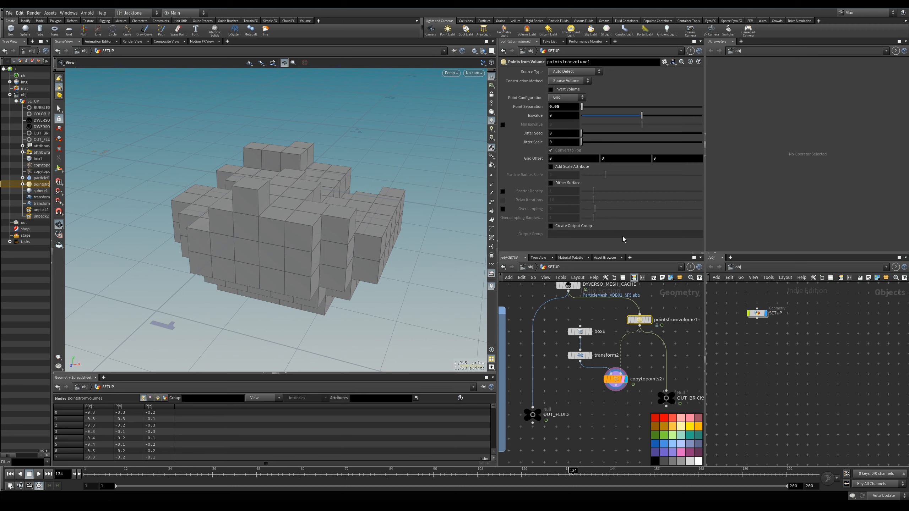
left_click_drag(357, 235, 319, 226)
mouse_move(584, 356)
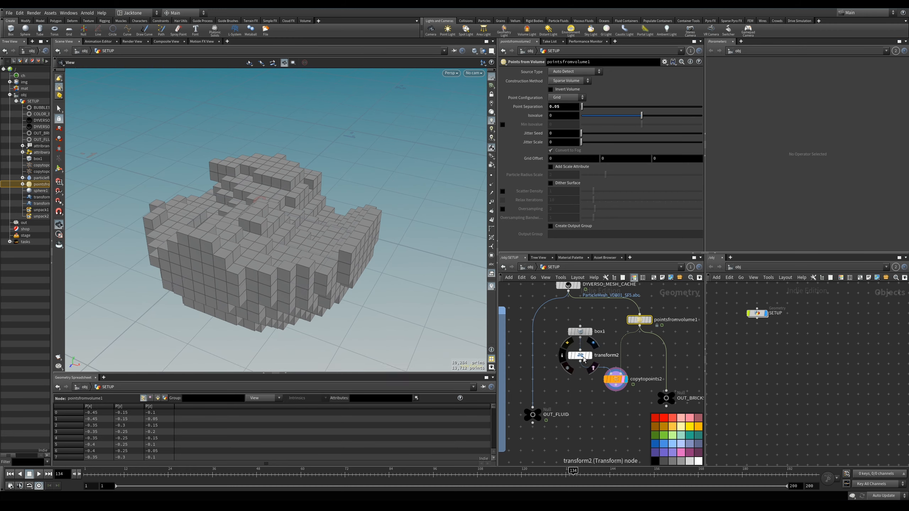
left_click(583, 353)
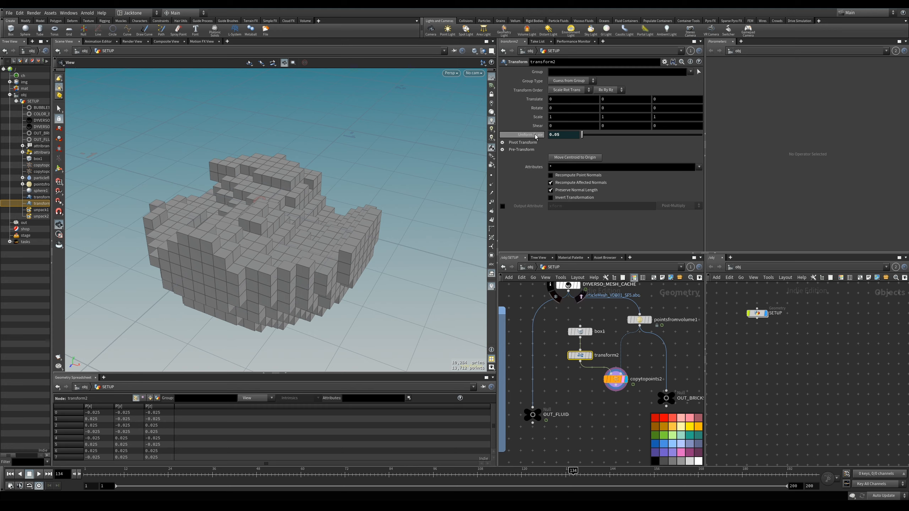
left_click_drag(354, 251, 359, 288)
scroll(328, 245, "down", 3)
scroll(344, 269, "up", 3)
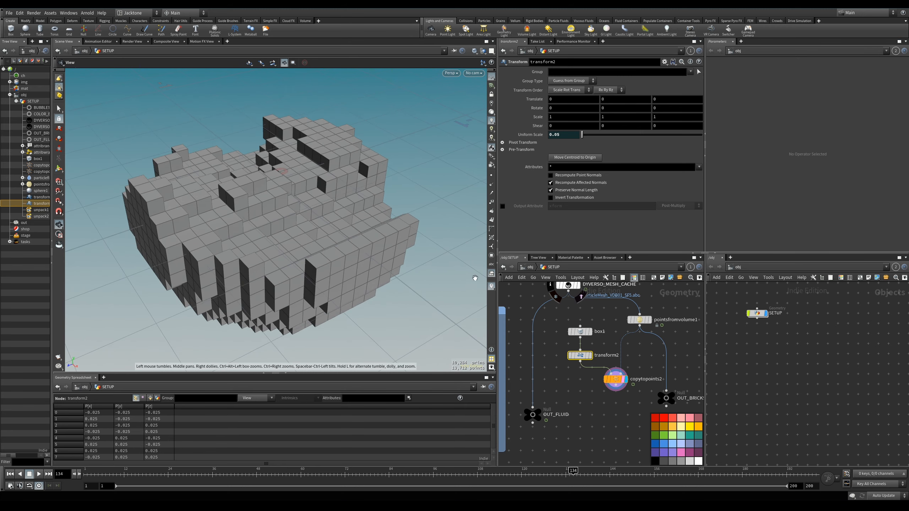
- Refine pointsfromvolume1's Point Separation, first to 0.03 and finally to 0.01
left_click(639, 320)
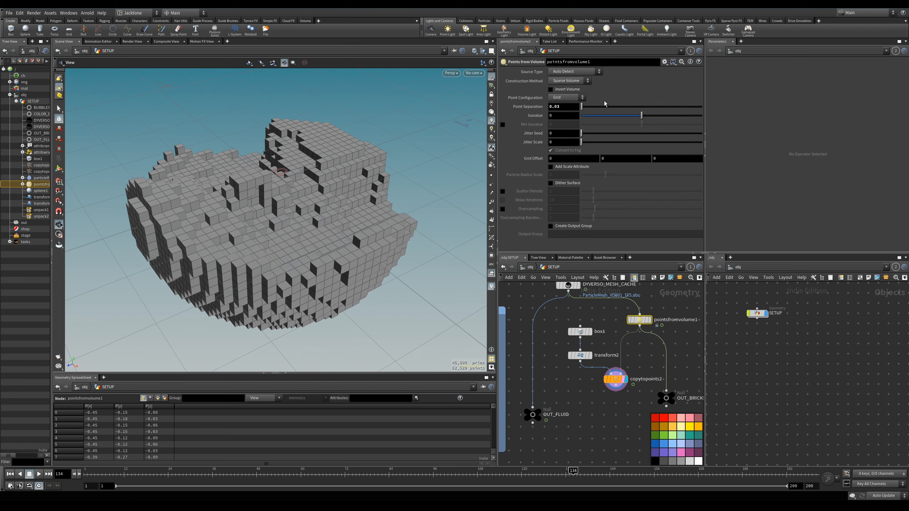
left_click(564, 105)
left_click_drag(429, 239, 383, 267)
middle_click_drag(383, 267, 380, 268)
- Display the original DYVERSO_MESH_CACHE geometry, examine its detail up close, and return to the copytopoints2 result for comparison
middle_click_drag(603, 333, 608, 360)
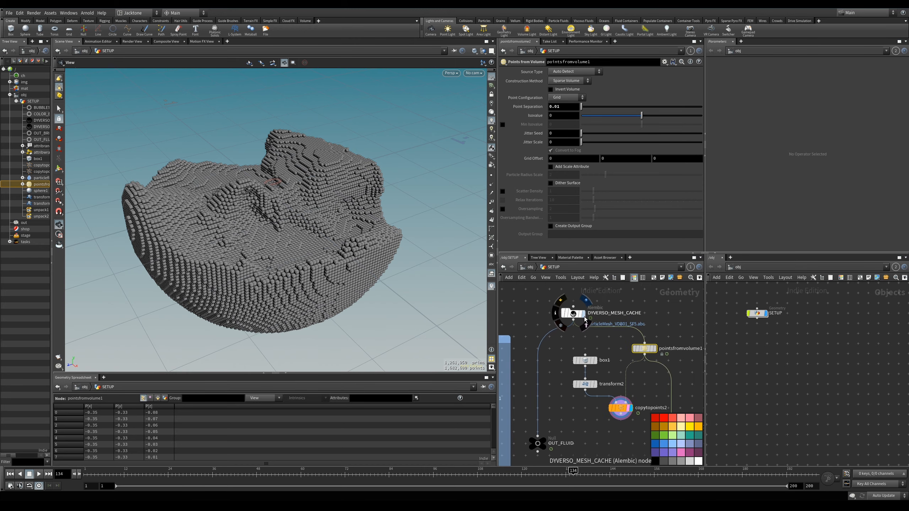
left_click(583, 315)
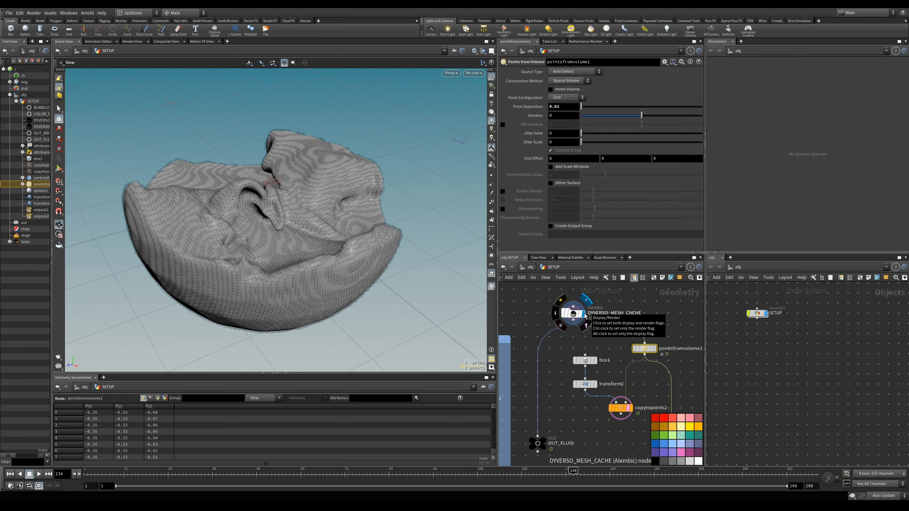
right_click_drag(338, 266, 412, 190)
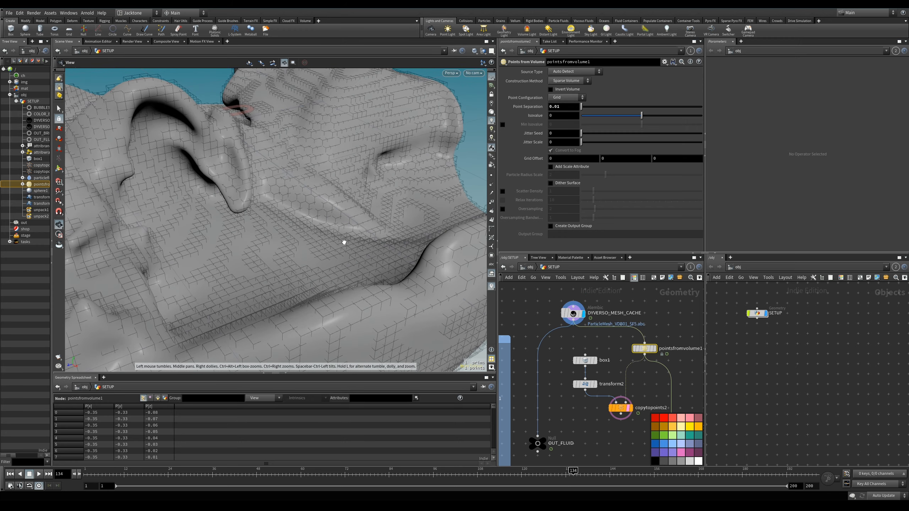
middle_click_drag(344, 243, 363, 242)
right_click_drag(362, 242, 263, 247)
middle_click_drag(316, 225, 346, 236)
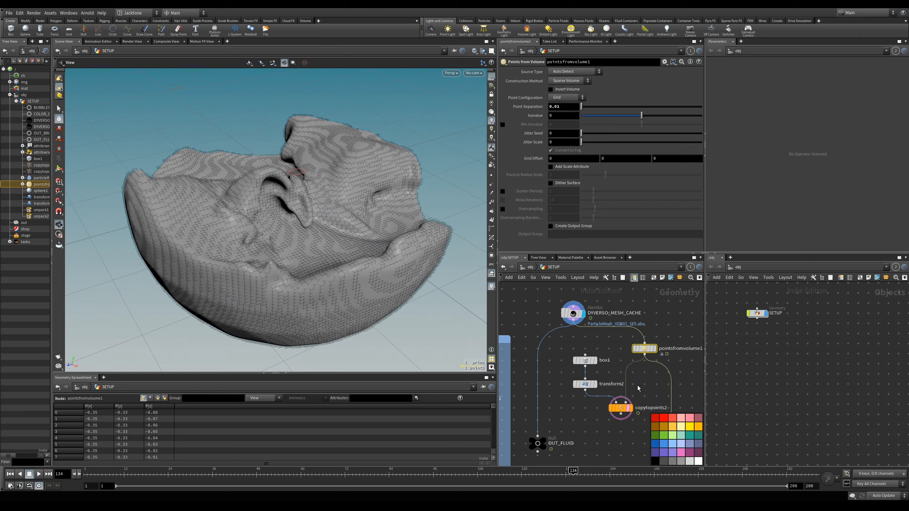
left_click(632, 411)
left_click(620, 408)
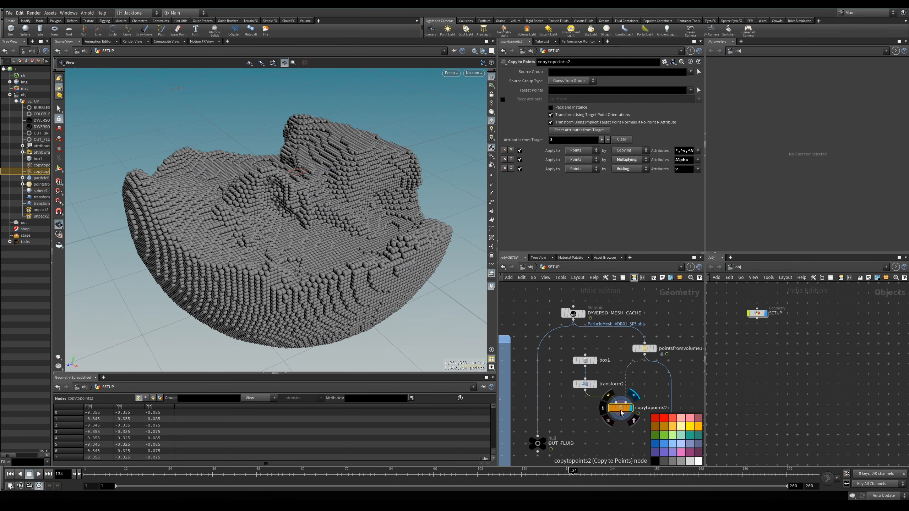
- Add a Normal node below copytopoints2 and display its result
middle_click_drag(600, 423, 590, 375)
scroll(602, 394, "up", 2)
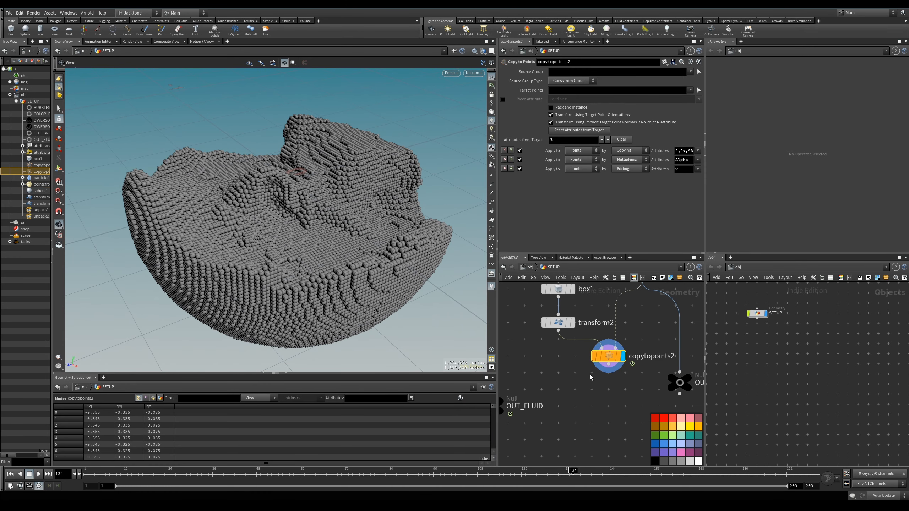
left_click(609, 365)
type("no")
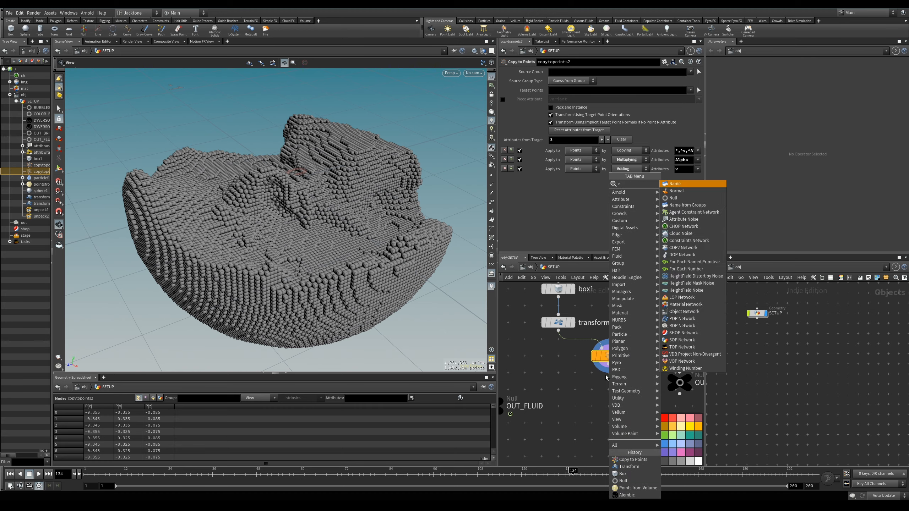
key("Return")
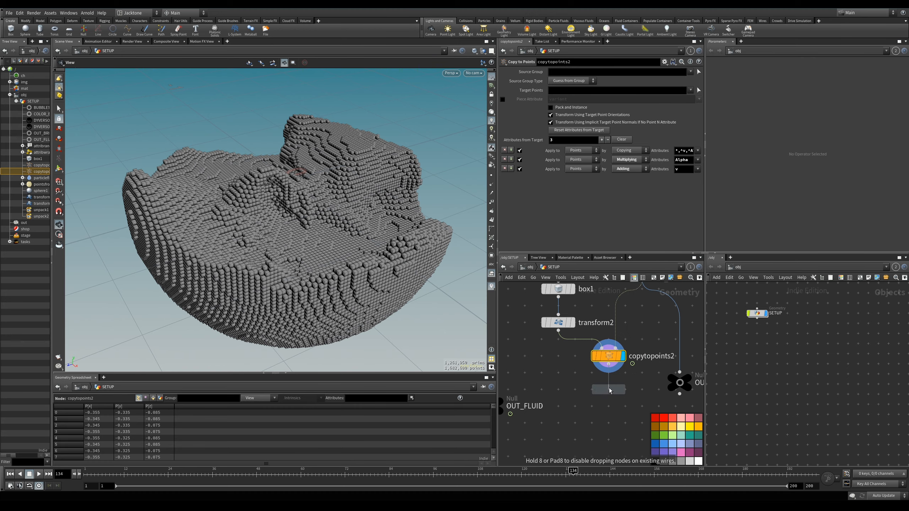
left_click(623, 393)
left_click(623, 393)
left_click(619, 392)
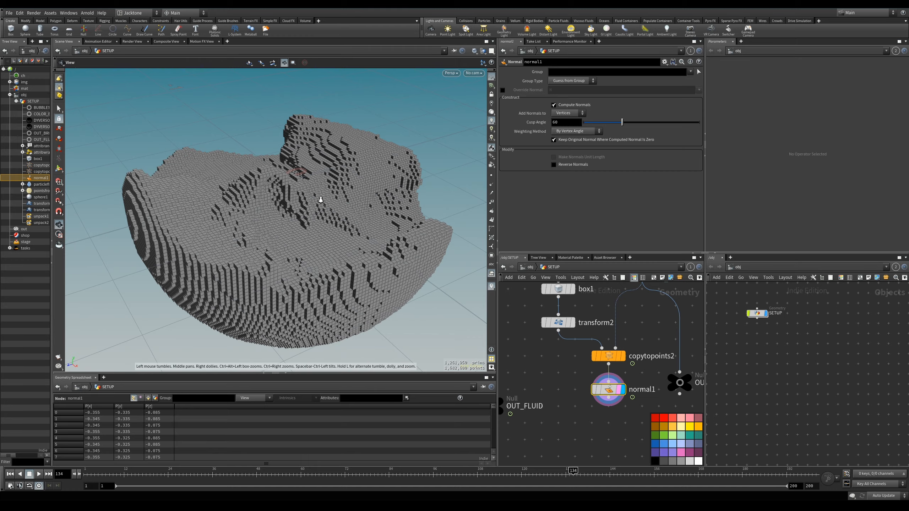
- Examine the shading of the brick model from several angles and bring the bubbles branch of the node network into view
right_click_drag(319, 200, 500, 100)
left_click_drag(475, 118, 270, 212)
right_click_drag(269, 212, 256, 255)
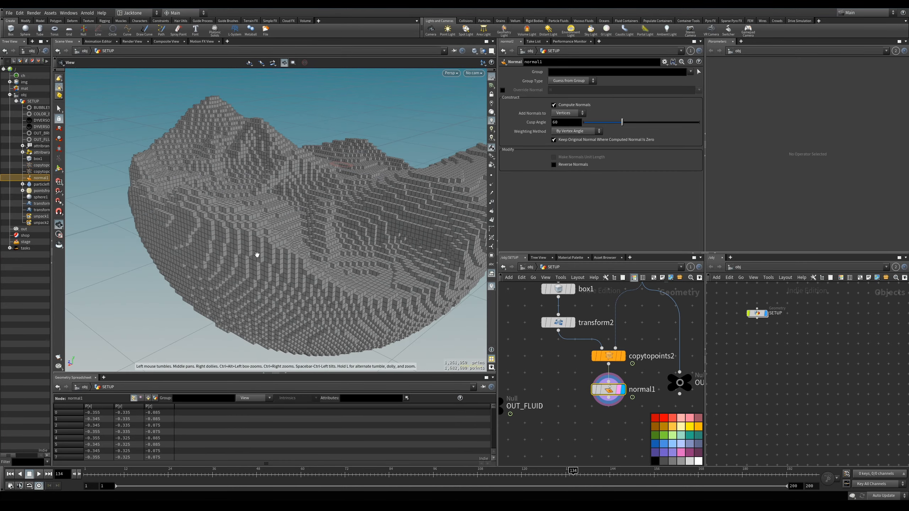
left_click_drag(256, 254, 361, 274)
right_click_drag(361, 273, 393, 261)
middle_click_drag(393, 260, 381, 250)
right_click_drag(381, 250, 316, 257)
left_click_drag(316, 257, 326, 227)
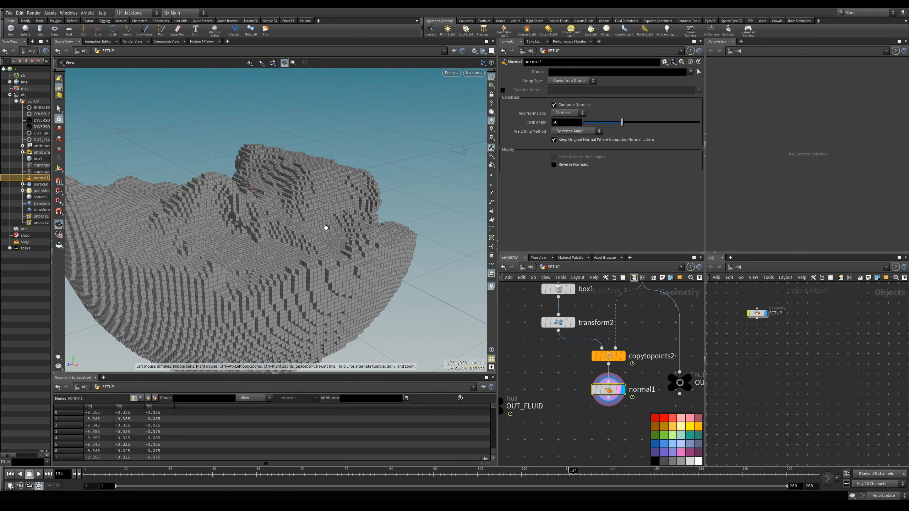
right_click_drag(325, 227, 304, 230)
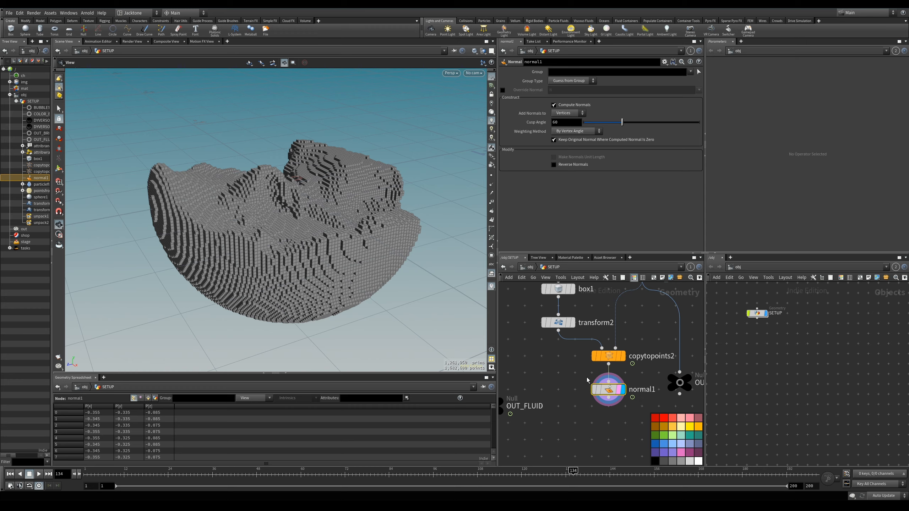
middle_click_drag(581, 393, 571, 389)
right_click_drag(570, 386, 543, 369)
middle_click_drag(543, 369, 640, 360)
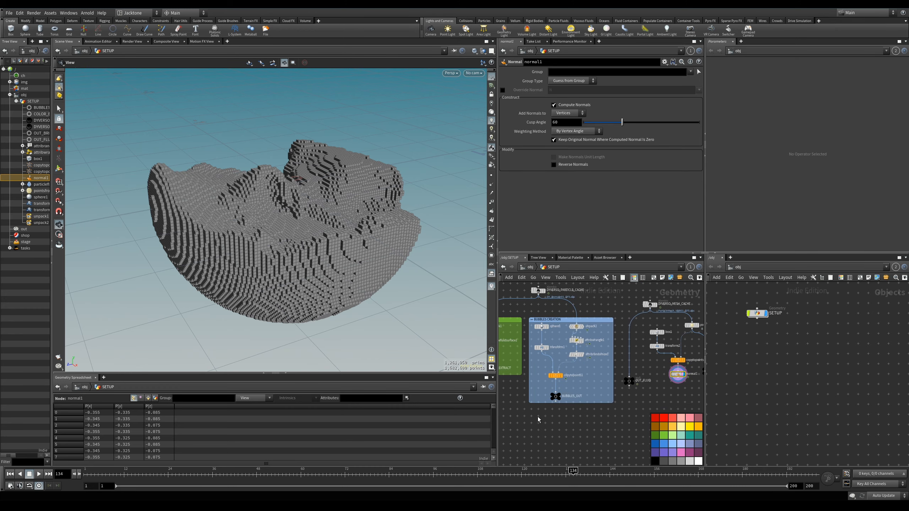
- Review the colored bricks in the Magic_Orb.mp4 reference render in the video player, and return to the Houdini scene
middle_click_drag(538, 415, 614, 407)
right_click_drag(566, 379, 574, 389)
middle_click_drag(574, 389, 565, 349)
middle_click_drag(596, 403, 526, 384)
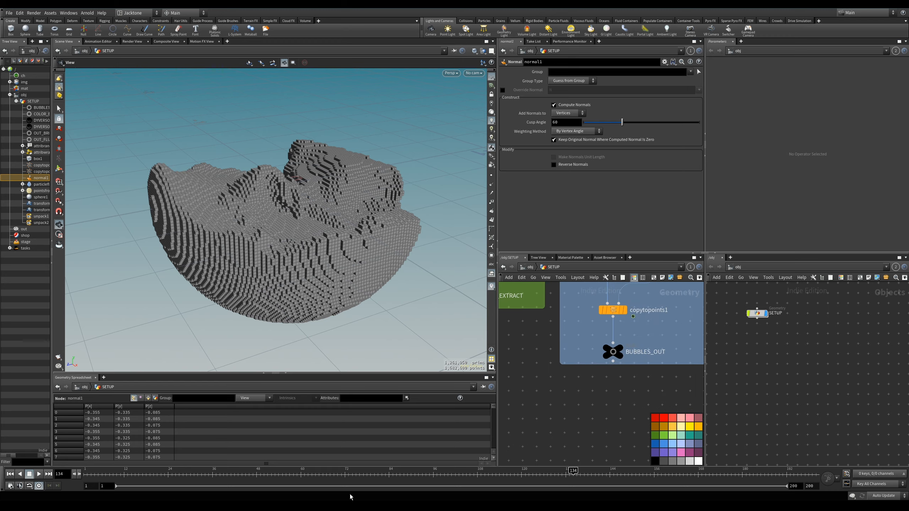
left_click(380, 465)
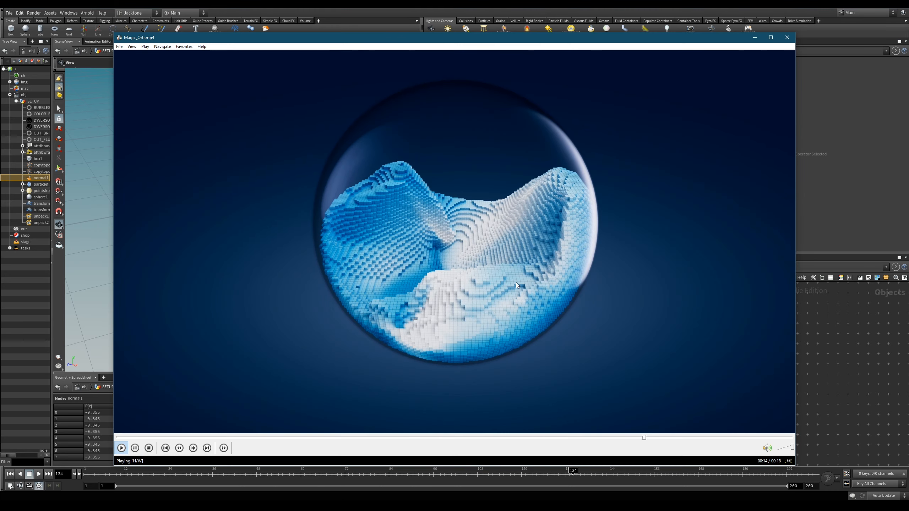
left_click(640, 233)
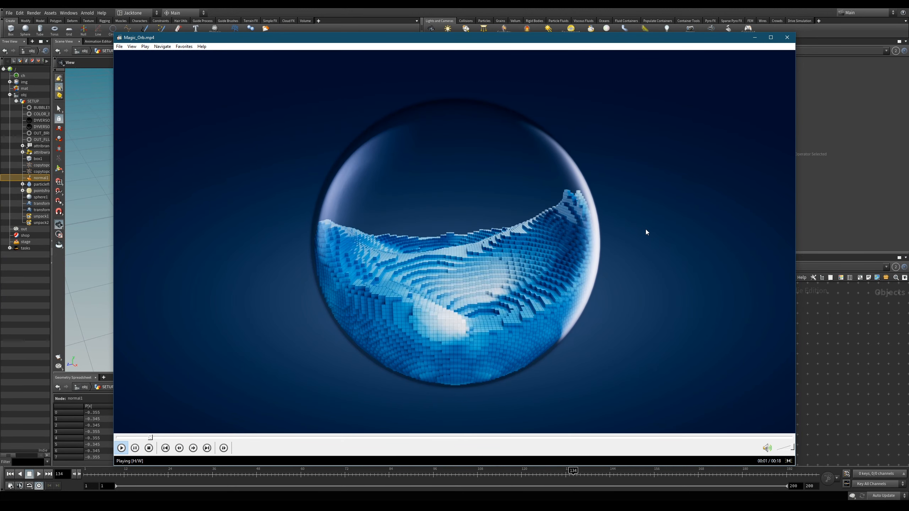
left_click(747, 99)
left_click(756, 37)
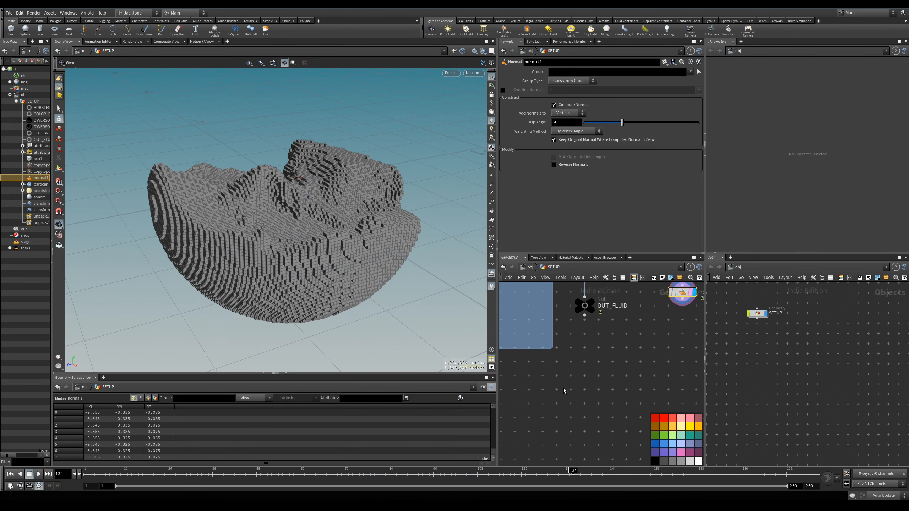
- Move OUT_BRICKS farther from the brick nodes and place normal1 lower beneath copytopoints2
middle_click_drag(536, 413, 496, 448)
middle_click_drag(634, 327, 645, 351)
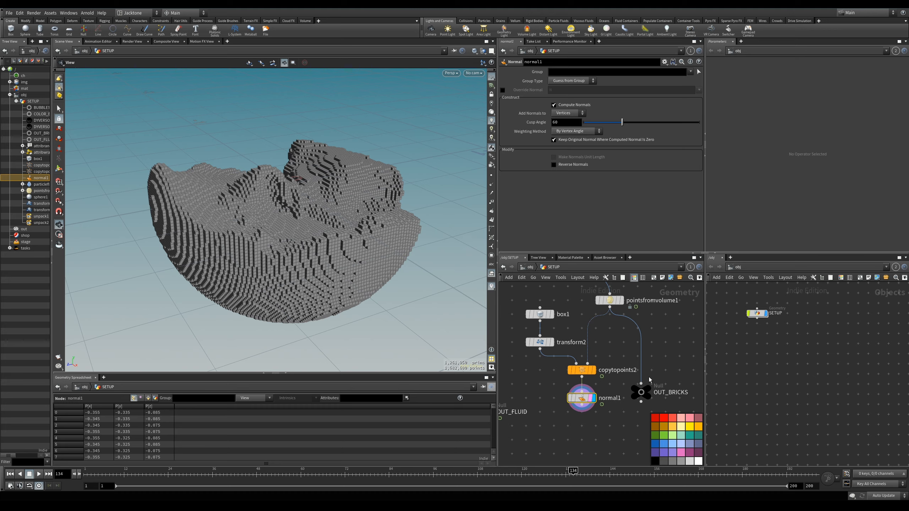
left_click_drag(643, 394, 667, 399)
middle_click_drag(579, 415, 599, 389)
left_click_drag(602, 372, 607, 391)
middle_click_drag(555, 414, 602, 414)
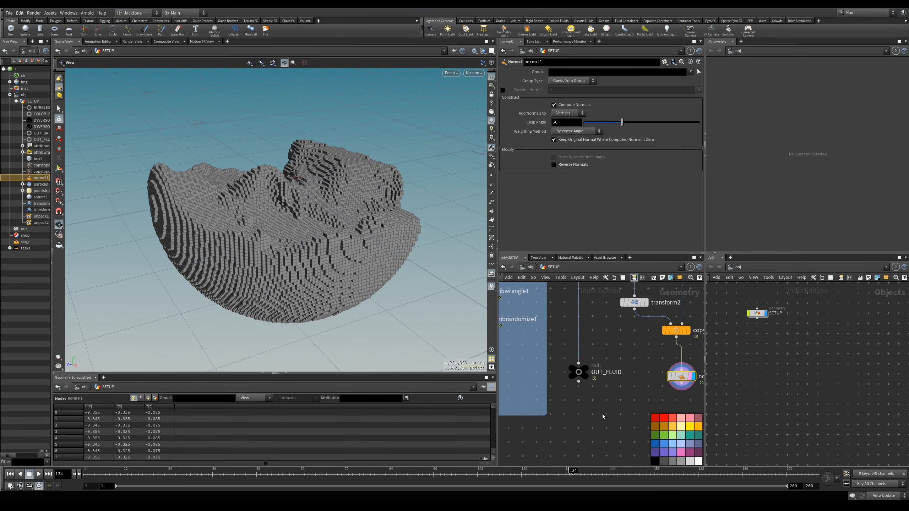
- Examine the brick surface up close and display COLOR_EXTRACT to view its colored particles as a whole
scroll(590, 410, "down", 5)
middle_click_drag(547, 423, 585, 410)
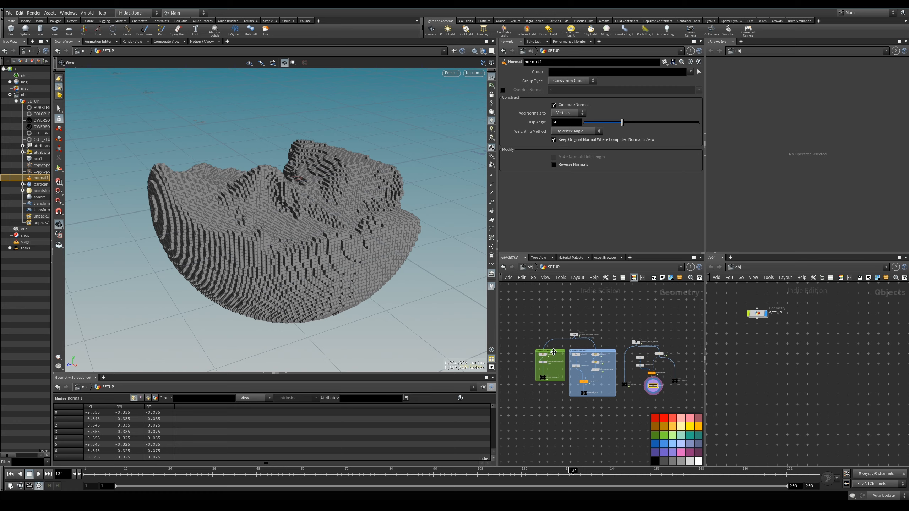
middle_click_drag(660, 405, 606, 370)
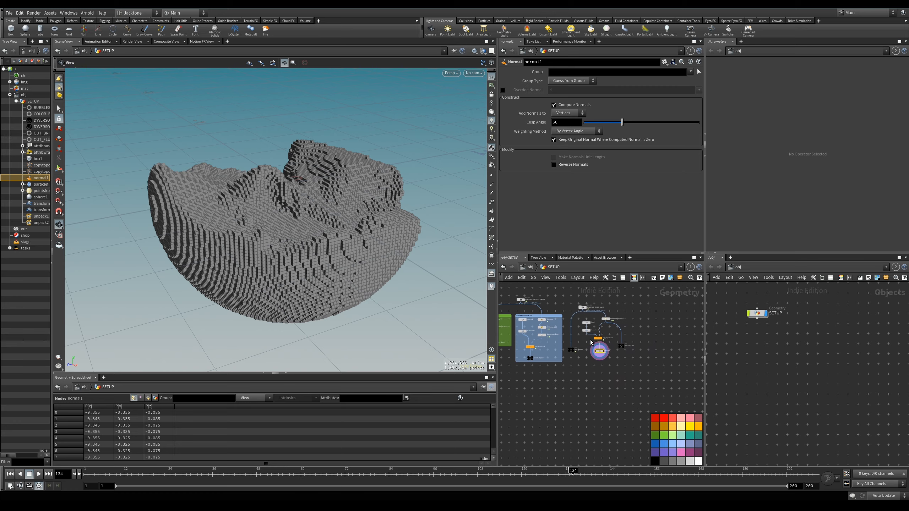
scroll(288, 208, "up", 5)
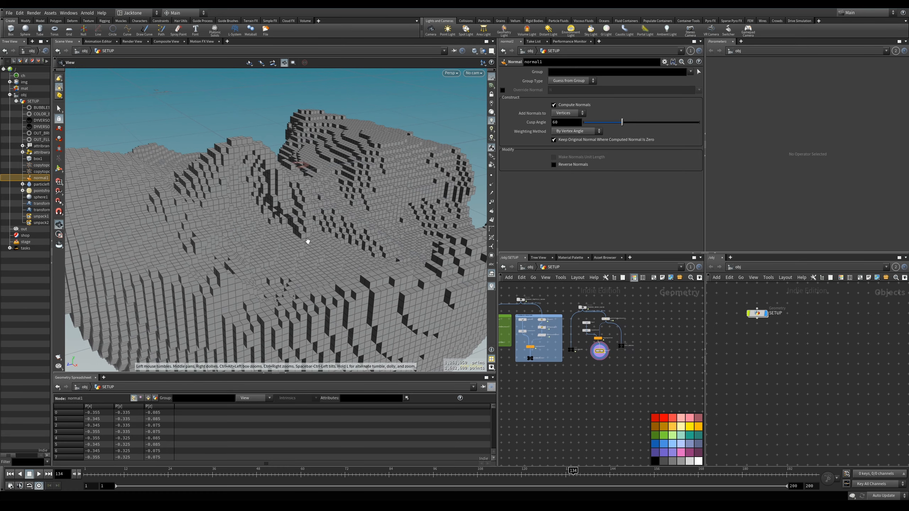
scroll(308, 227, "up", 2)
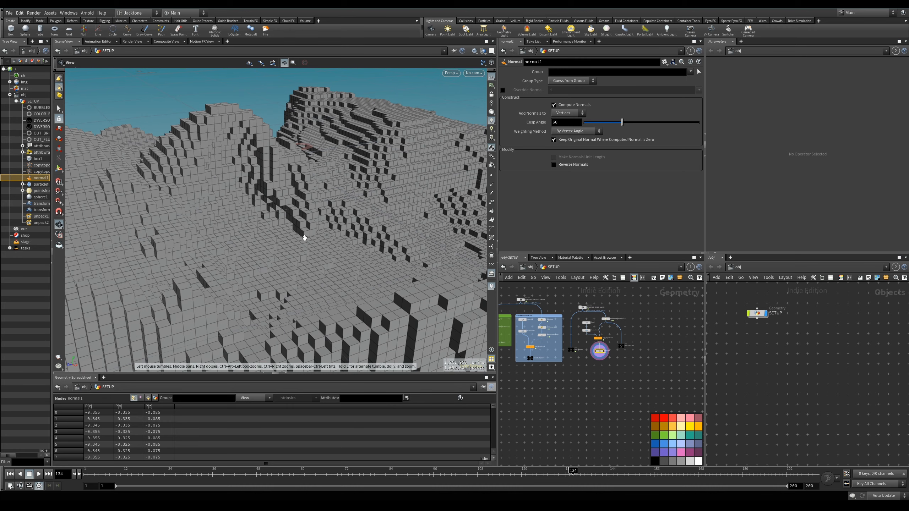
middle_click_drag(551, 398, 584, 393)
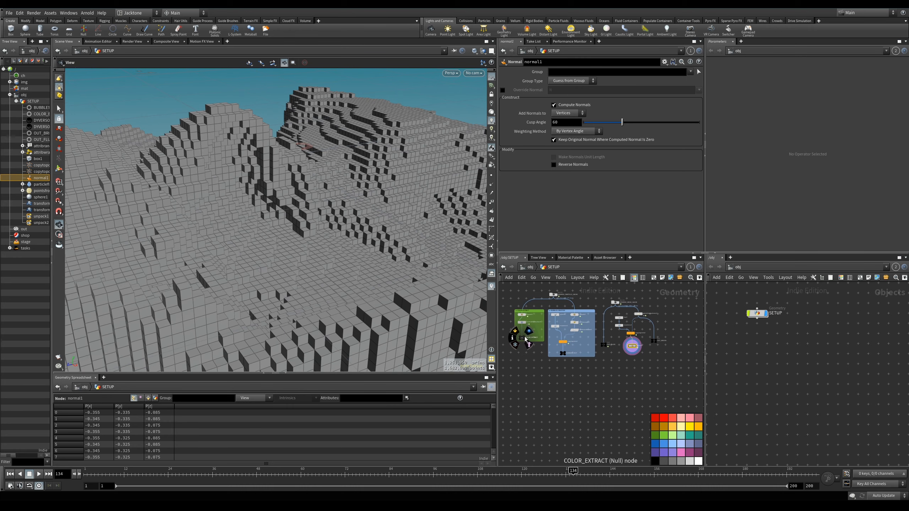
left_click(527, 340)
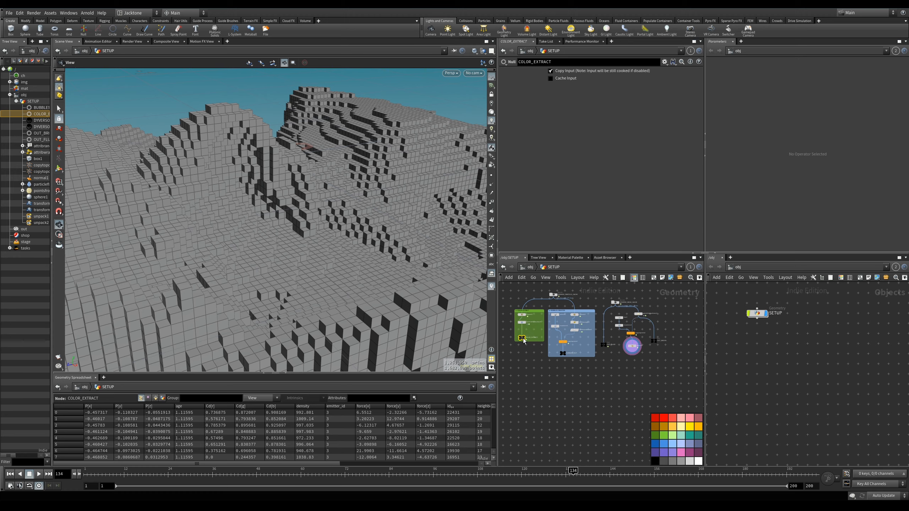
scroll(584, 332, "up", 6)
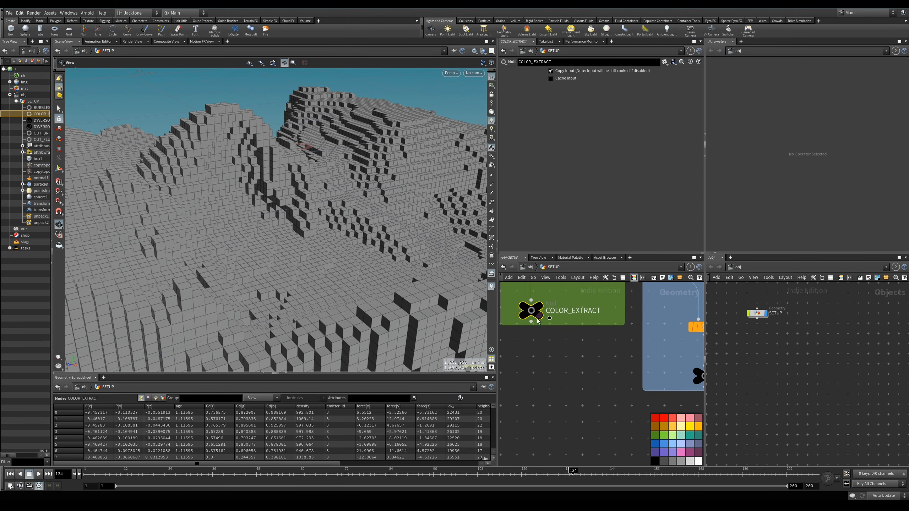
left_click(536, 310)
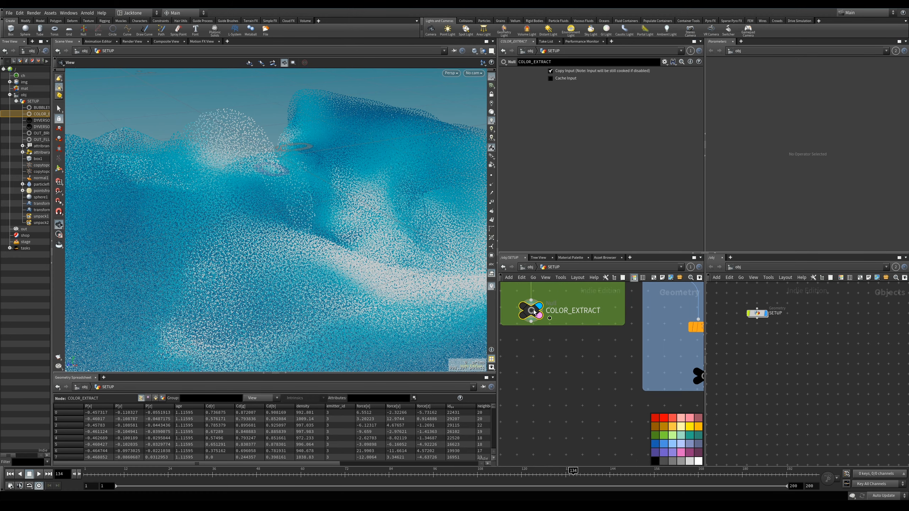
scroll(401, 300, "down", 10)
left_click_drag(249, 280, 429, 333)
- Set the display back to normal1 and select that node
middle_click_drag(613, 385, 602, 367)
scroll(549, 399, "down", 3)
mouse_move(602, 377)
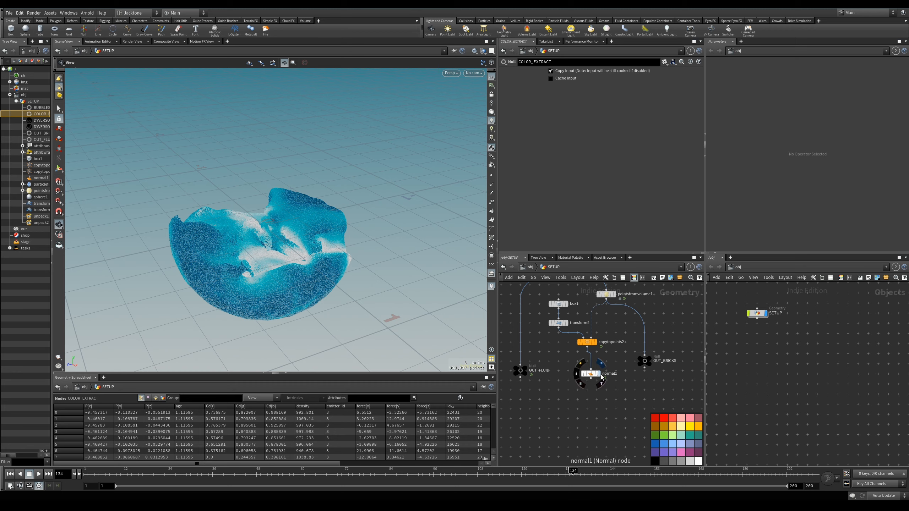
left_click(600, 377)
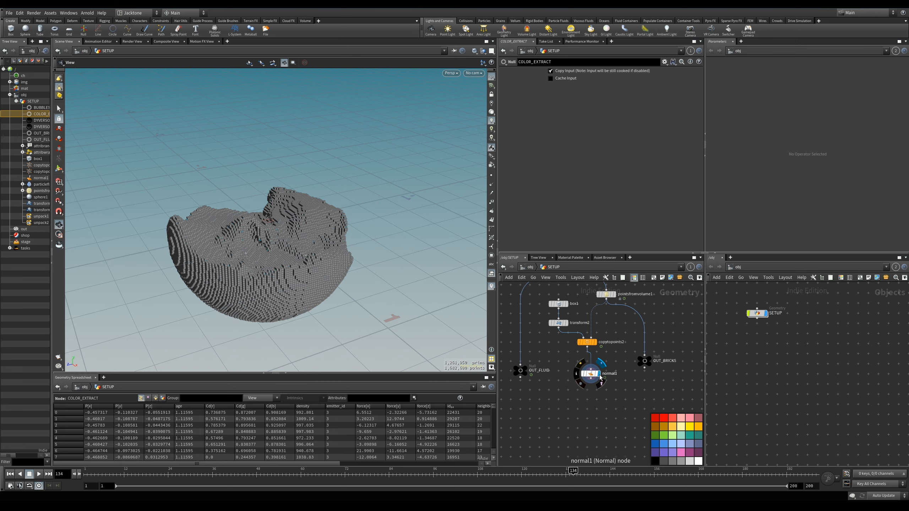
left_click(591, 374)
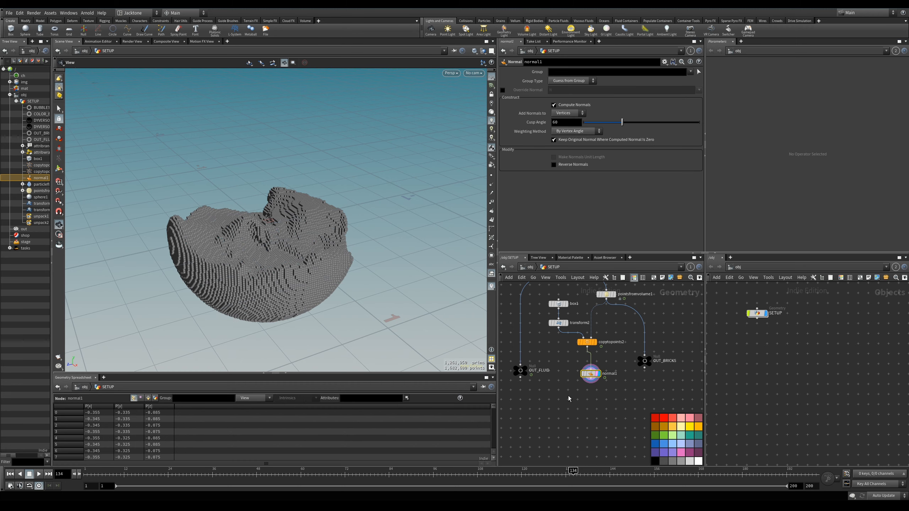
- Add an Attribute Transfer node below normal1
key("Tab")
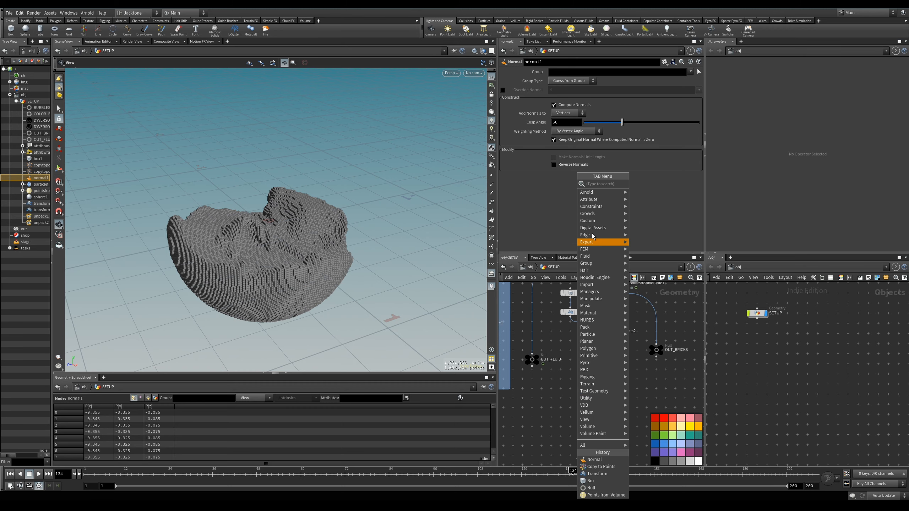
mouse_move(601, 201)
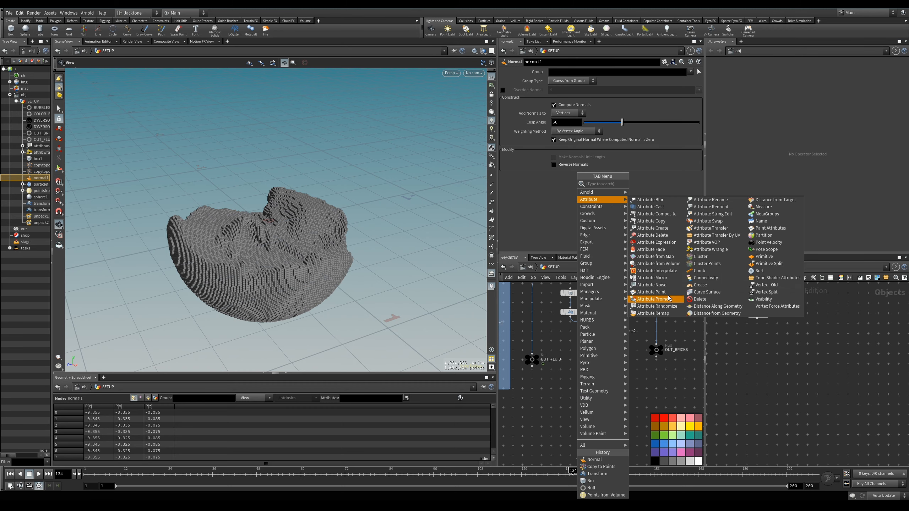
left_click(717, 229)
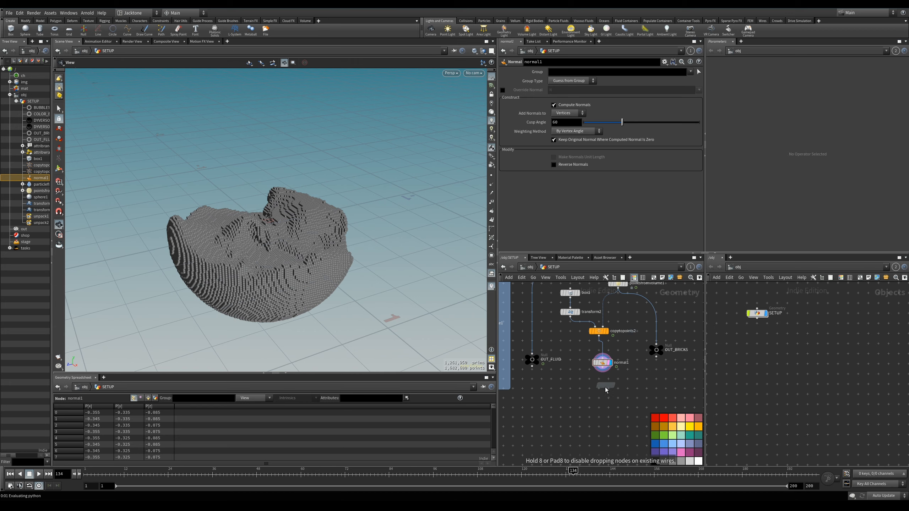
left_click(601, 396)
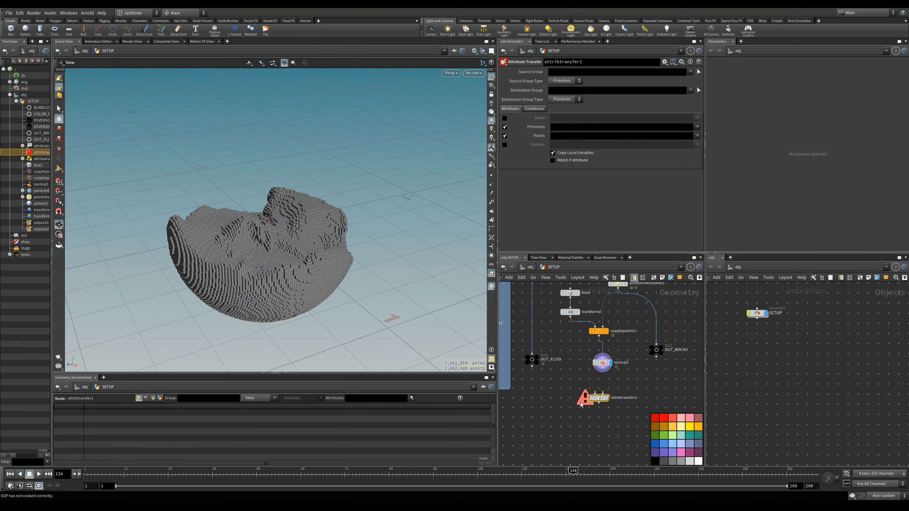
- Wire normal1 into the first input of attribtransfer1 as the geometry to transfer attributes to
scroll(645, 410, "up", 3)
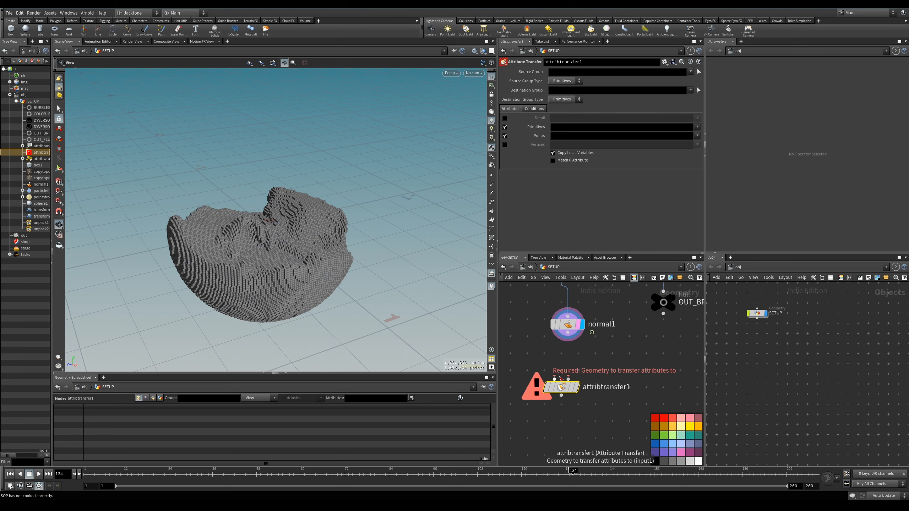
mouse_move(560, 330)
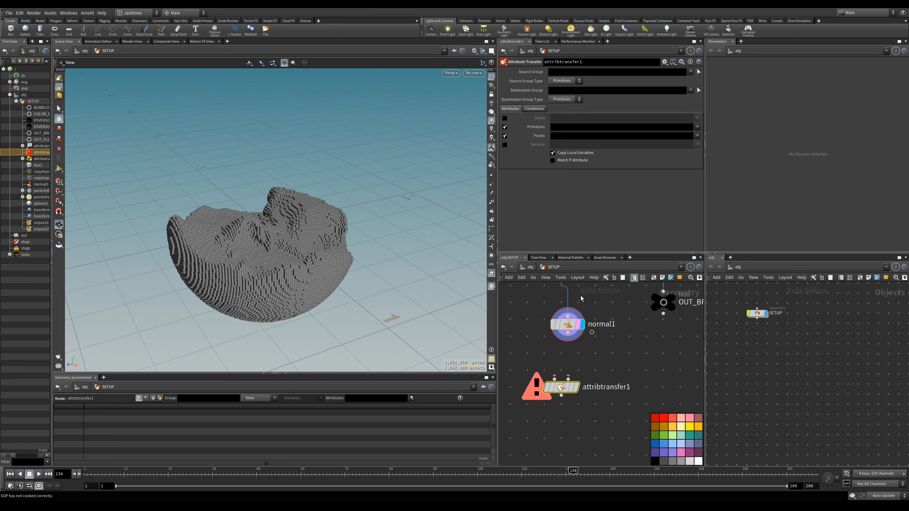
left_click(554, 379)
left_click(567, 333)
- Wire COLOR_EXTRACT into the second input of attribtransfer1 and display the transfer result
middle_click_drag(576, 364, 604, 375)
left_click(597, 389)
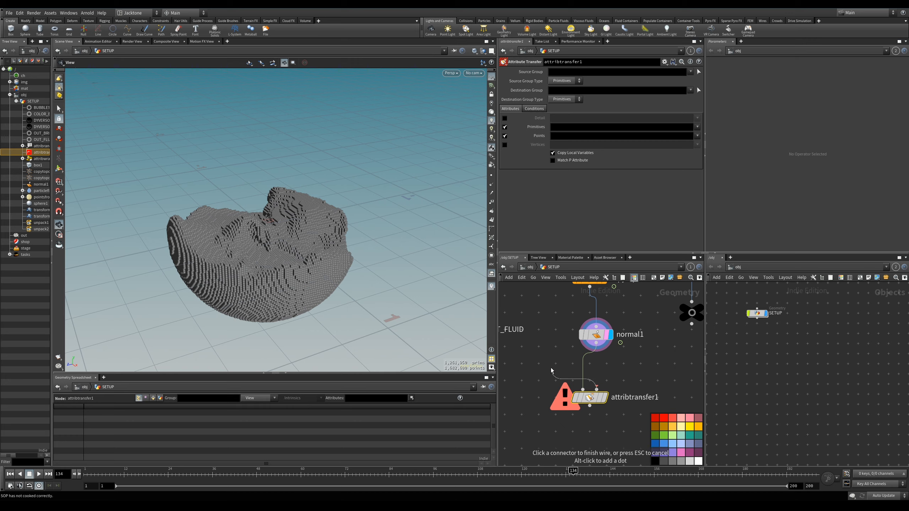
scroll(551, 371, "down", 5)
middle_click_drag(531, 370, 623, 392)
middle_click_drag(546, 397, 673, 392)
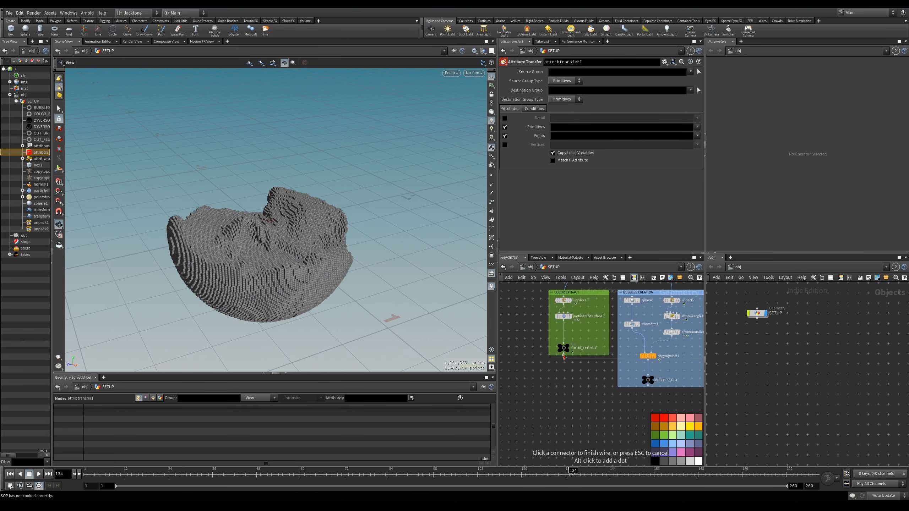
left_click(563, 354)
key("f")
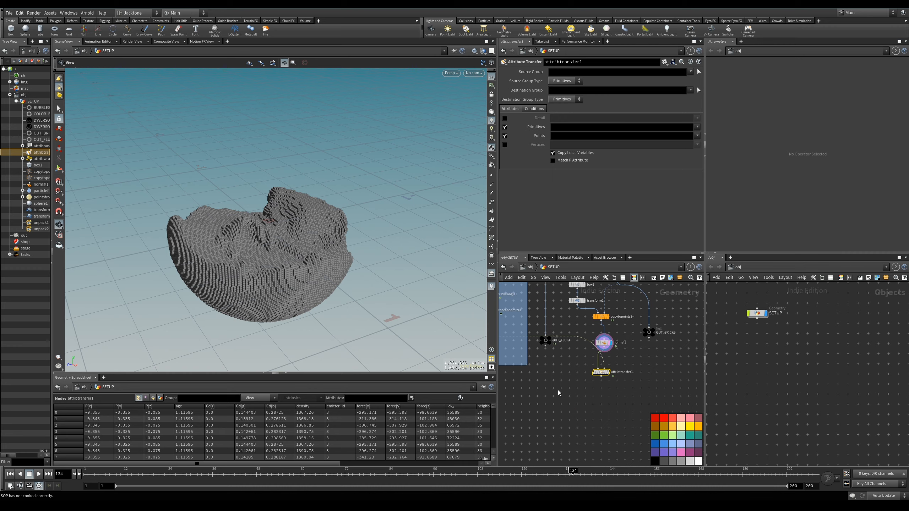
left_click(577, 389)
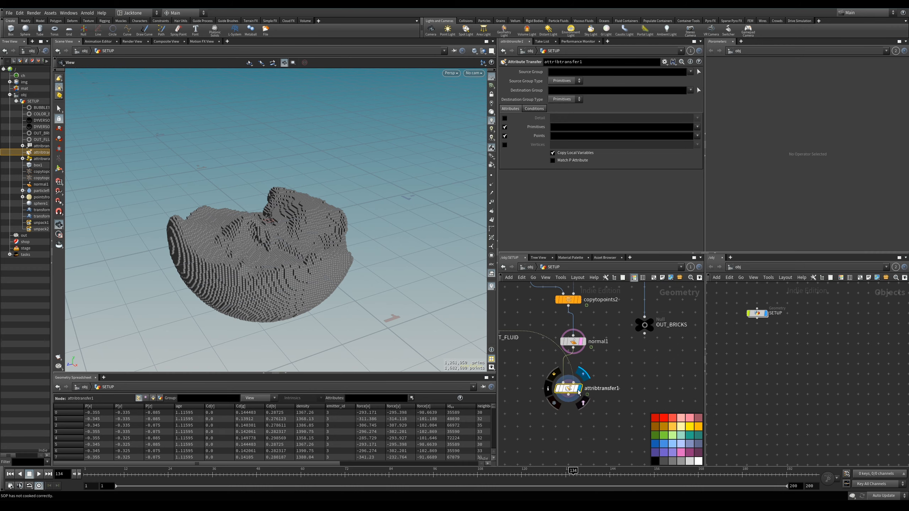
- Examine the transferred colors on the brick model from several angles and up close on individual bricks
scroll(324, 258, "up", 6)
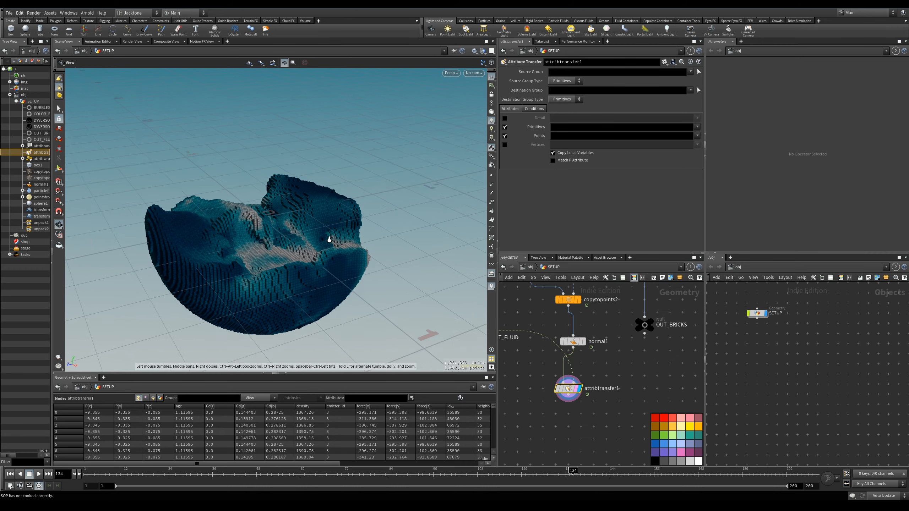
left_click_drag(324, 258, 353, 242)
middle_click_drag(353, 242, 267, 258)
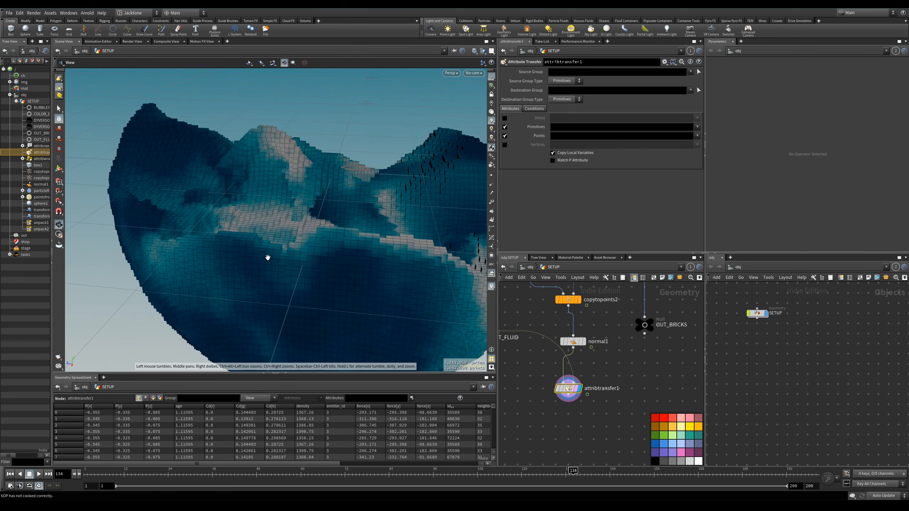
scroll(332, 234, "up", 2)
left_click_drag(333, 233, 375, 256)
middle_click_drag(310, 260, 365, 239)
scroll(365, 240, "up", 2)
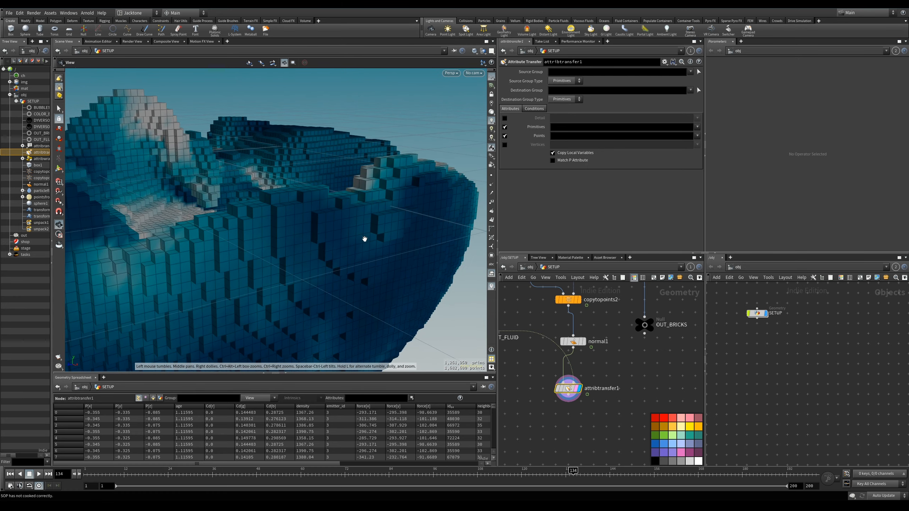
left_click_drag(365, 239, 285, 245)
right_click_drag(310, 256, 323, 256)
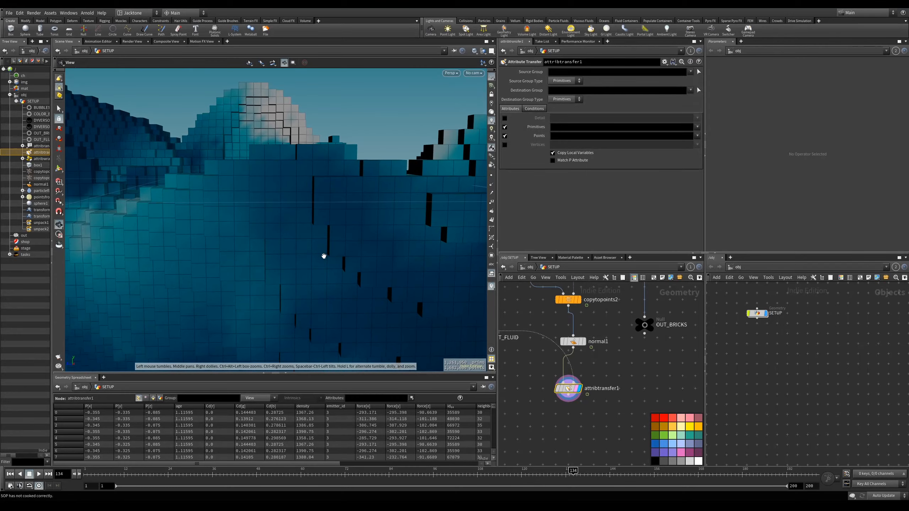
mouse_move(323, 257)
left_mouse_down()
mouse_move(241, 284)
mouse_move(280, 280)
mouse_move(272, 273)
mouse_move(323, 252)
left_mouse_up()
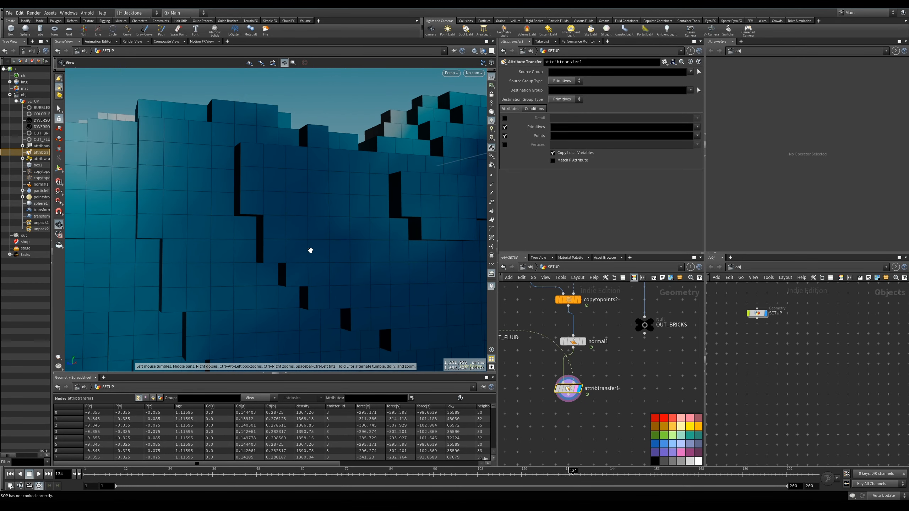
left_click_drag(328, 229, 312, 240)
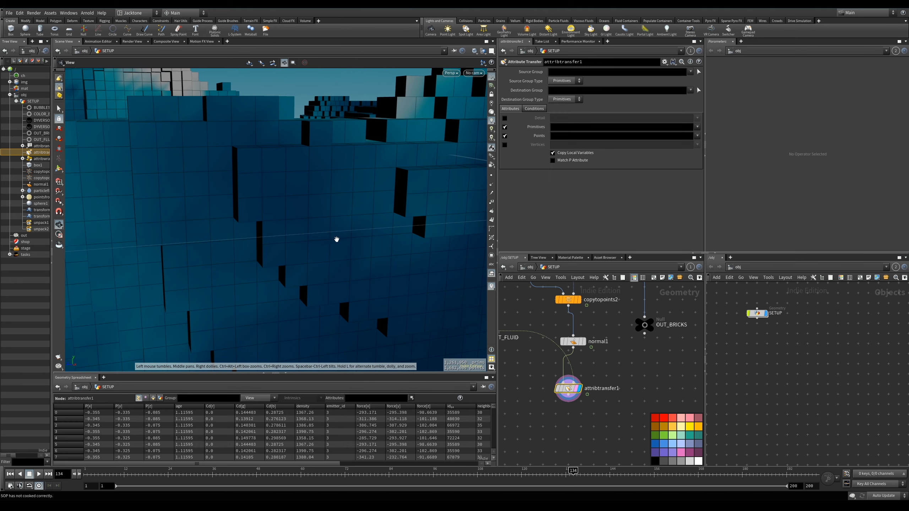
middle_click_drag(564, 416, 569, 391)
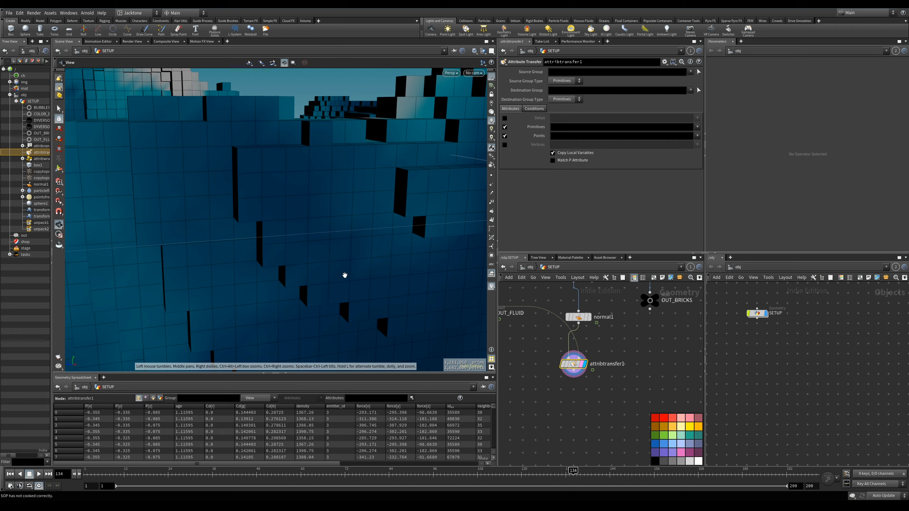
mouse_move(320, 261)
left_mouse_down()
mouse_move(314, 278)
mouse_move(321, 284)
mouse_move(331, 273)
left_mouse_up()
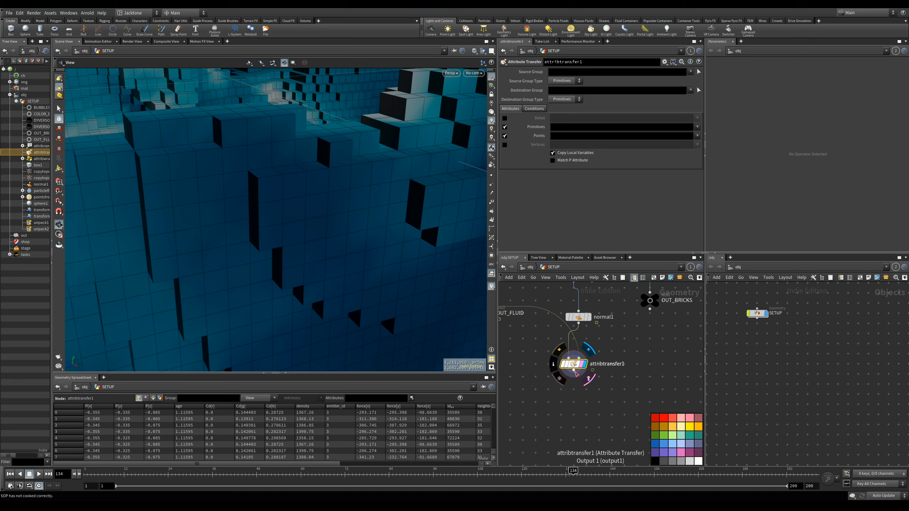
- Add an Attribute Promote node directly below attribtransfer1 and display it
key("Tab")
mouse_move(616, 194)
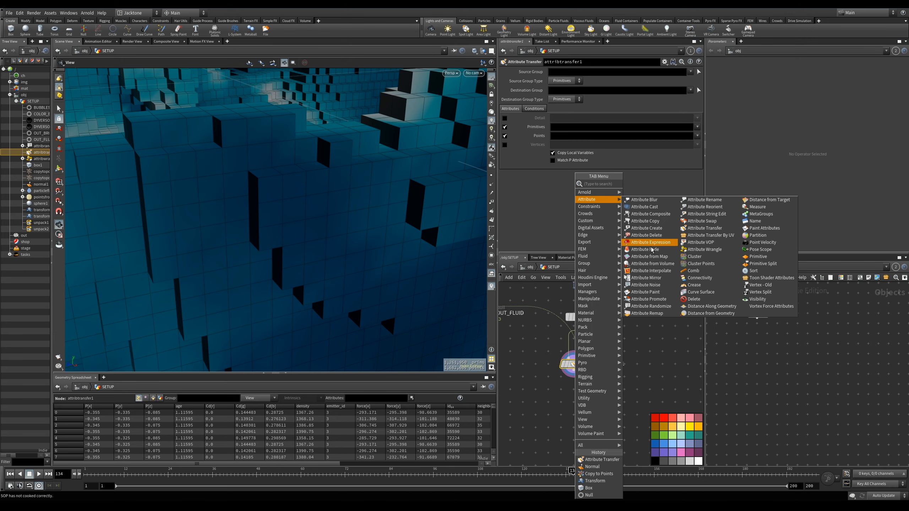
left_click(657, 302)
left_click(578, 389)
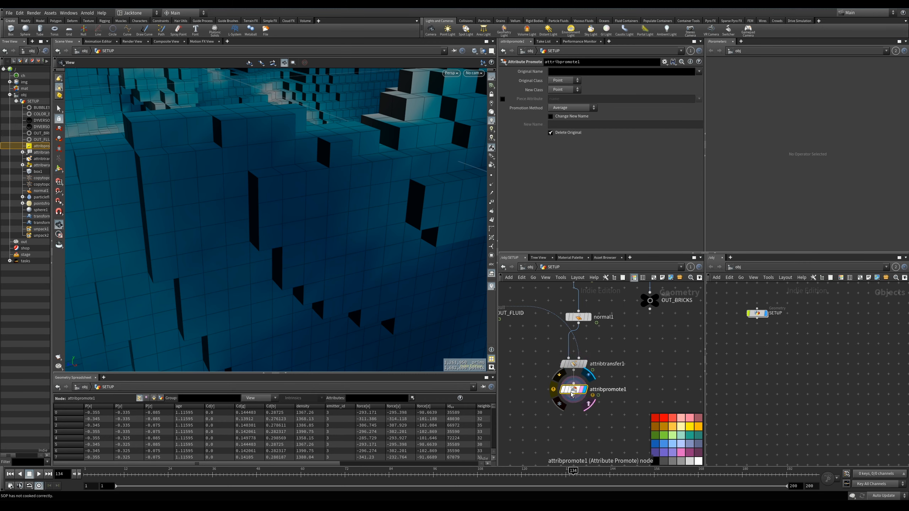
- Set attribpromote1 to promote the Cd color attribute from Point to Primitive class
left_click(699, 72)
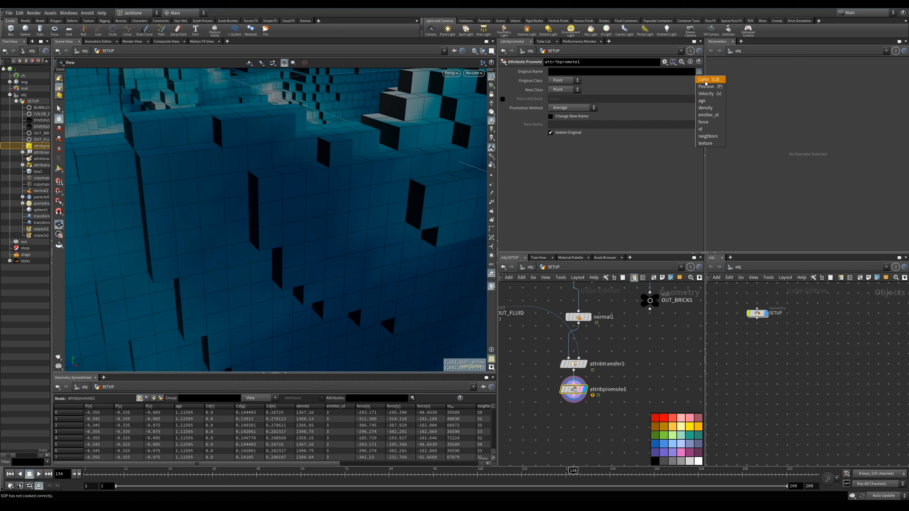
left_click(707, 80)
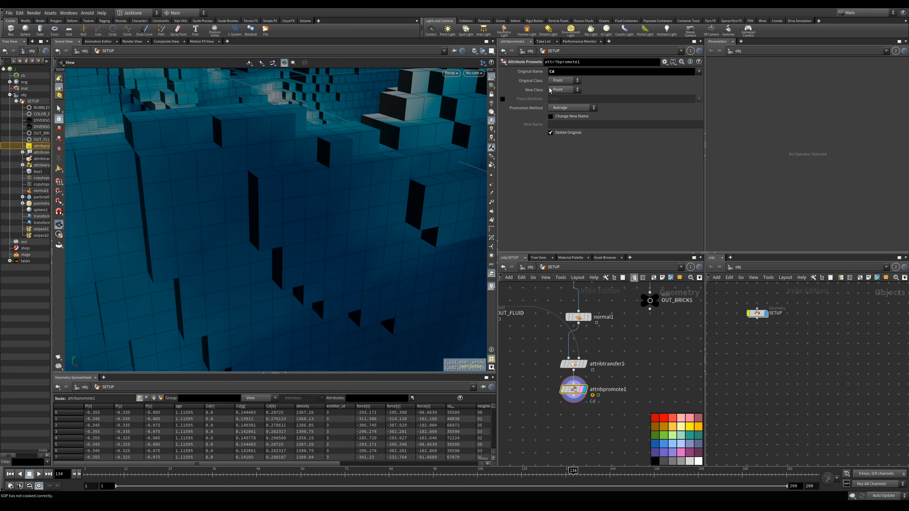
left_click(574, 90)
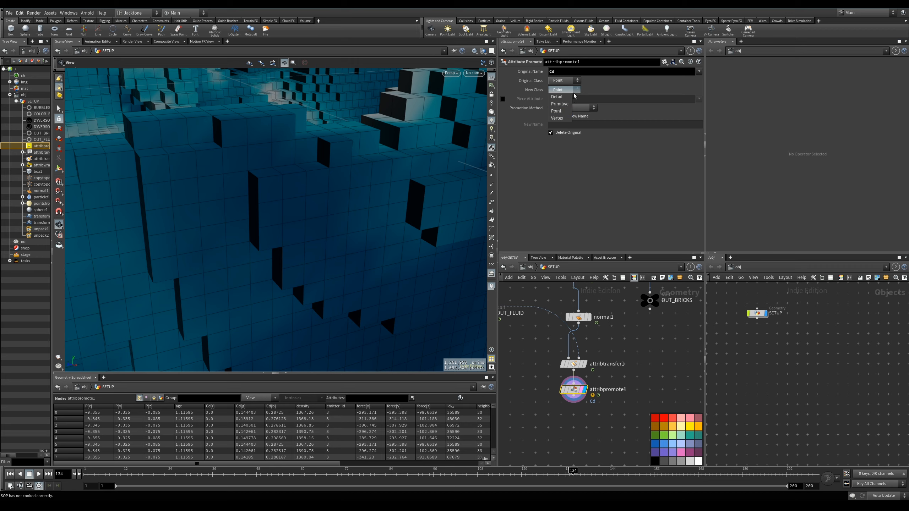
left_click(560, 104)
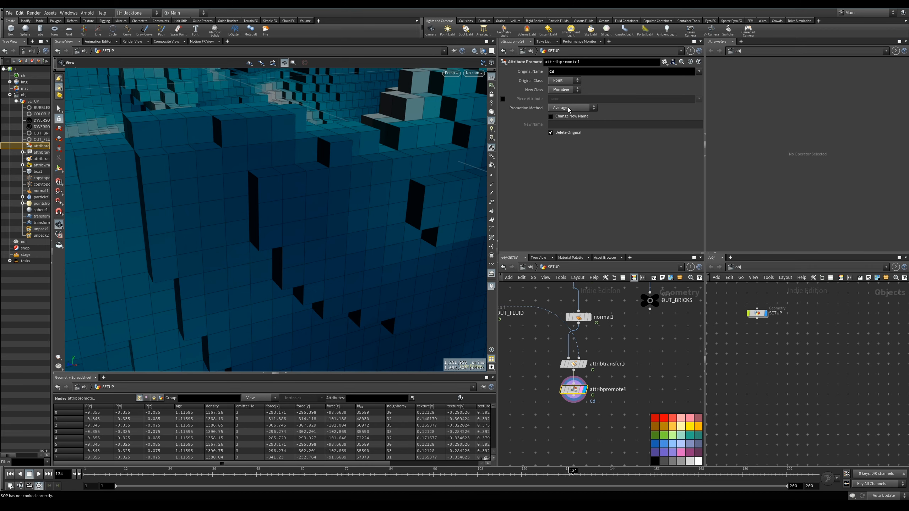
- Switch attribpromote1's new class to Point and back to Primitive to compare the brick coloring
left_click(570, 90)
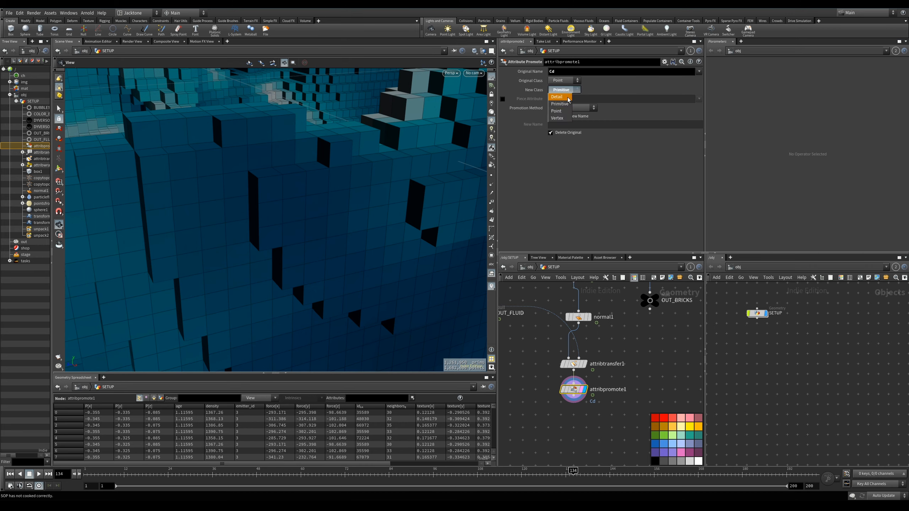
left_click(570, 110)
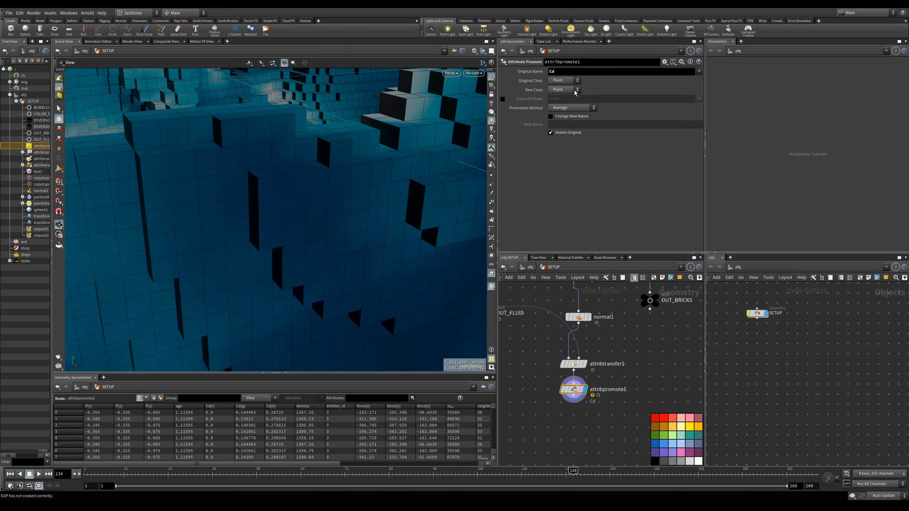
left_click(575, 92)
left_click(559, 104)
- Examine the promoted per-face colors on the brick model up close and as a whole
scroll(355, 238, "up", 3)
left_click_drag(355, 238, 379, 257)
scroll(299, 221, "down", 3)
scroll(311, 254, "down", 2)
scroll(333, 286, "down", 3)
scroll(329, 262, "up", 2)
scroll(387, 227, "up", 2)
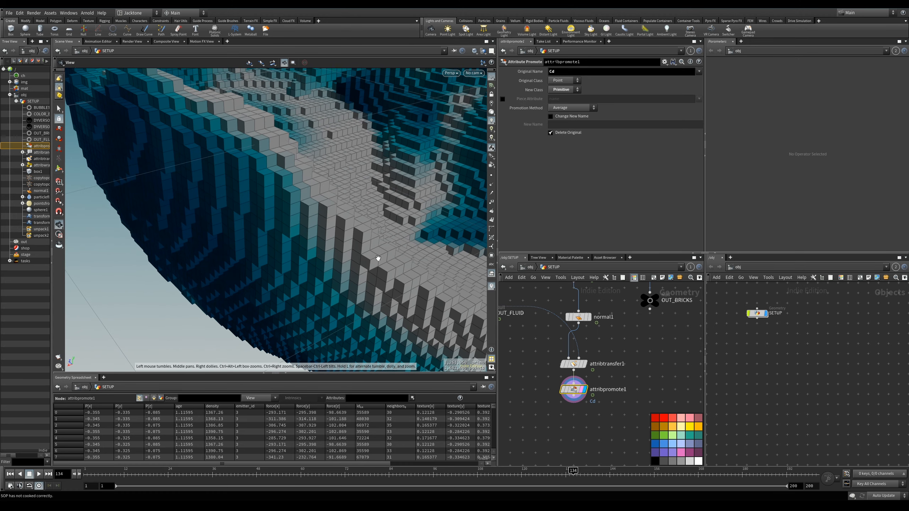
right_click_drag(346, 268, 368, 263)
left_click_drag(369, 263, 330, 266)
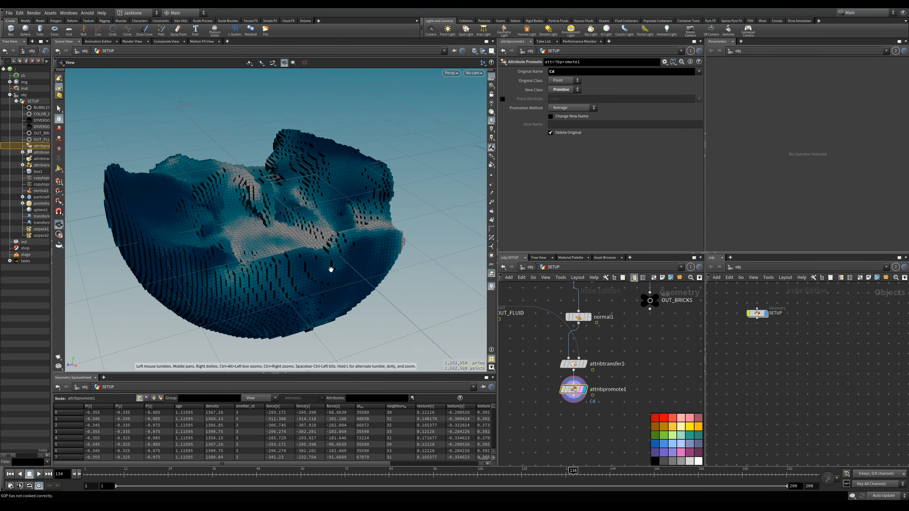
- Enlarge the network view and shift all nodes of the bricks branch further away from the OUT_FLUID branch
middle_click_drag(633, 322, 615, 365)
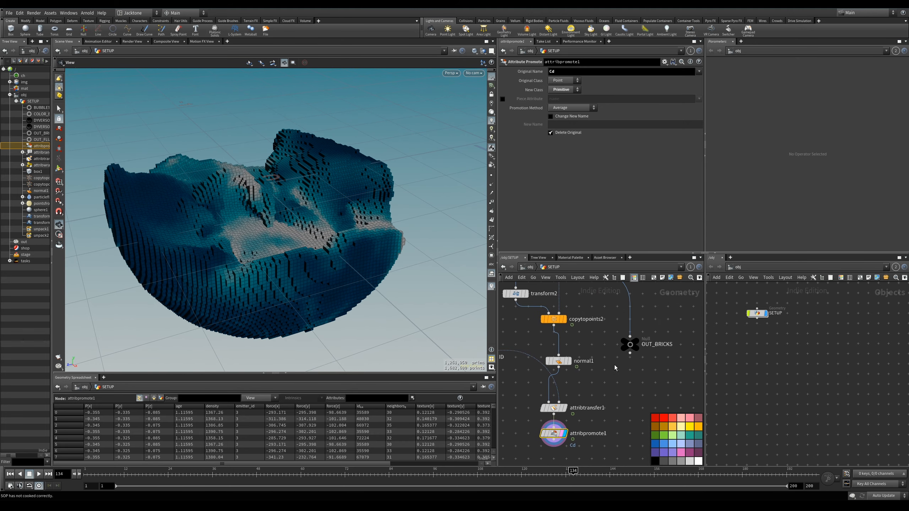
key("ctrl+b")
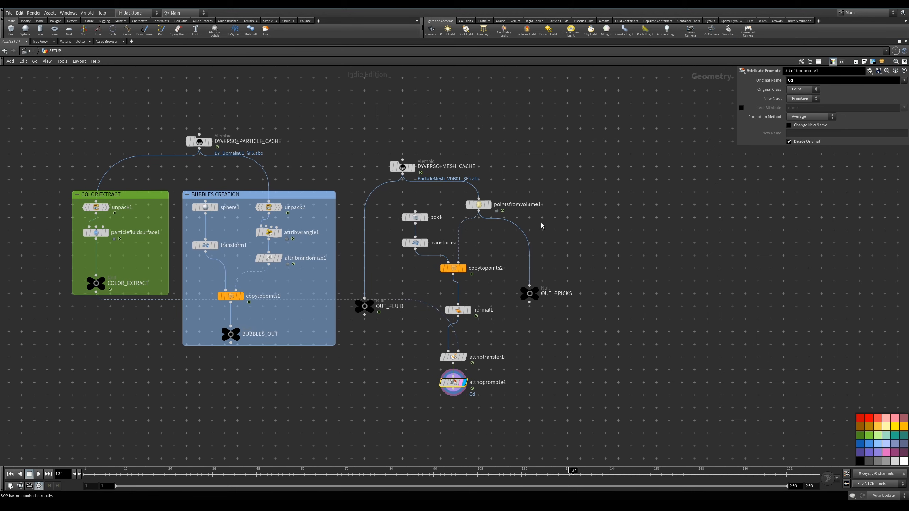
left_click_drag(580, 188, 413, 429)
left_click(415, 224)
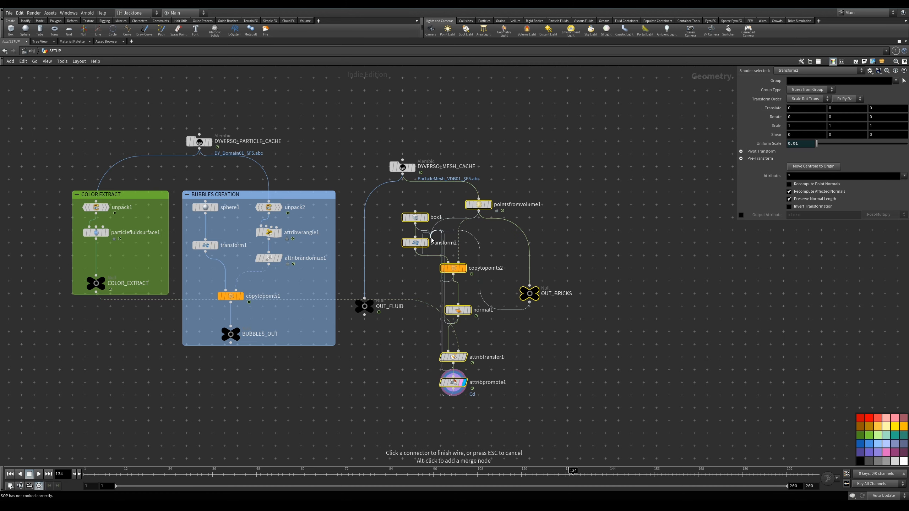
key("Escape")
left_click_drag(454, 272, 493, 271)
left_click(607, 203)
- Tidy the bricks branch by aligning copytopoints2, normal1, attribtransfer1 and attribpromote1 in one straight column below transform2
left_click_drag(463, 239, 471, 217)
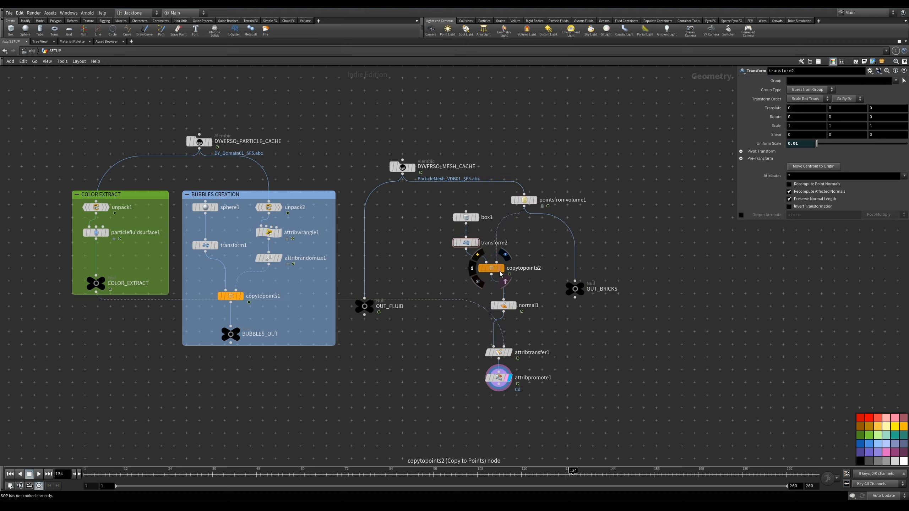
left_click_drag(496, 269, 504, 269)
left_click_drag(504, 306, 504, 268)
mouse_move(502, 353)
left_mouse_down()
mouse_move(505, 318)
mouse_move(507, 346)
left_mouse_up()
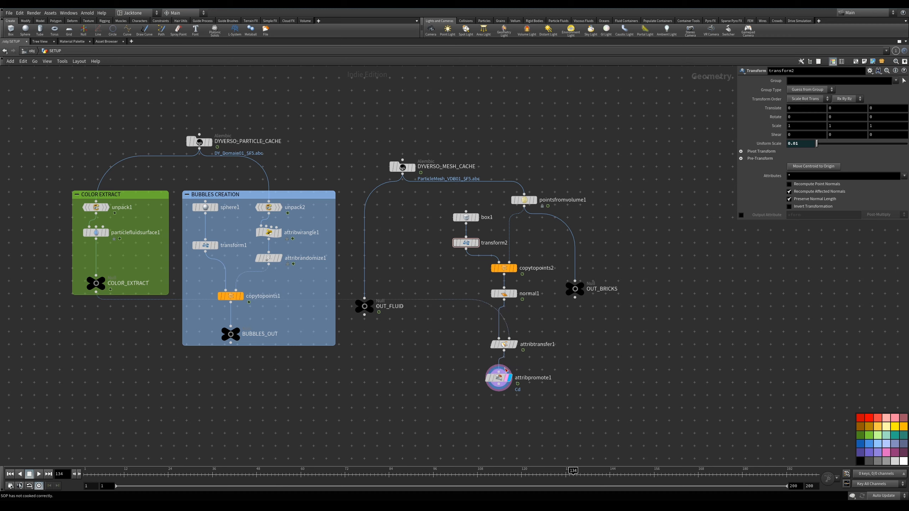
left_click_drag(501, 383, 506, 375)
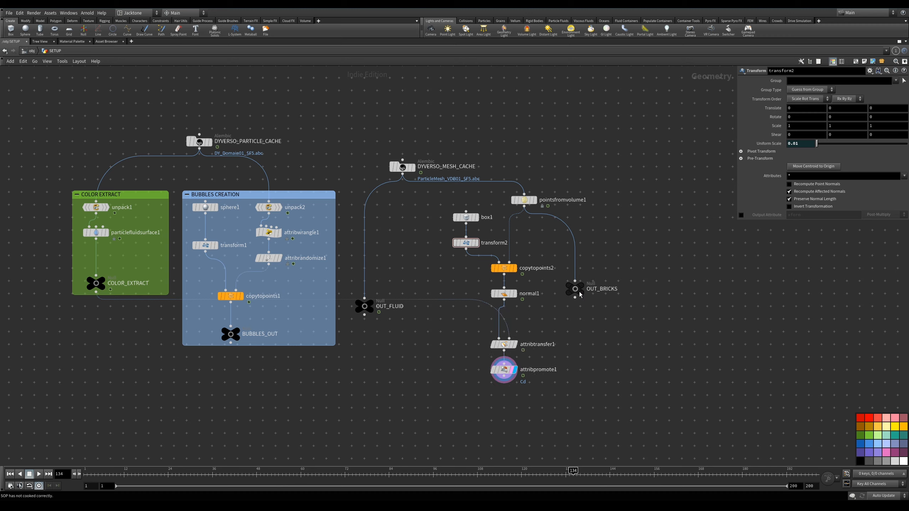
- Connect OUT_BRICKS below attribpromote1, line up pointsfromvolume1 with box1, and restore the full pane layout
left_click_drag(575, 289, 507, 408)
left_click(494, 442)
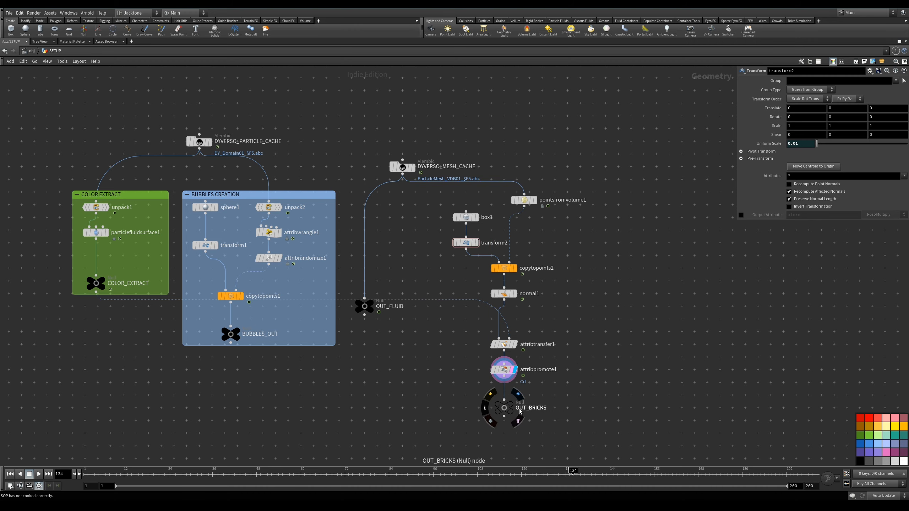
middle_click_drag(567, 332, 557, 306)
left_click_drag(520, 179, 526, 197)
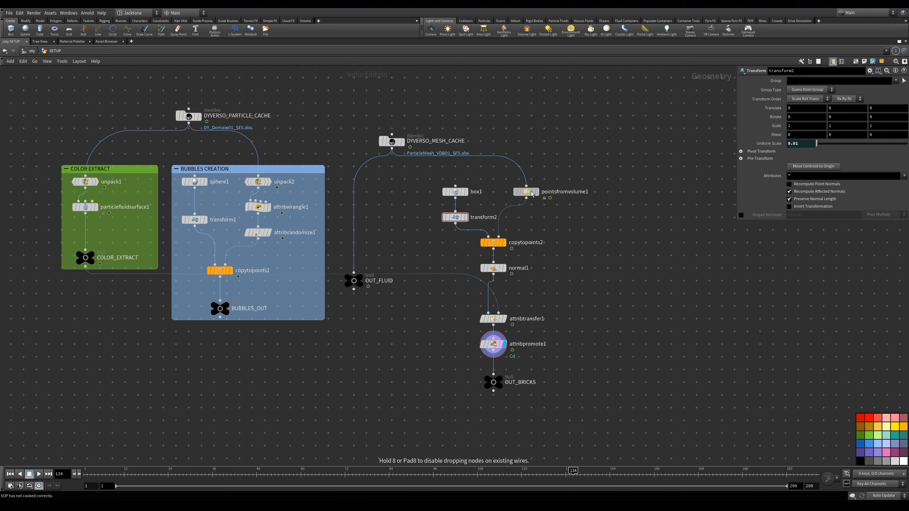
middle_click_drag(551, 233, 507, 214)
middle_click_drag(511, 253, 517, 274)
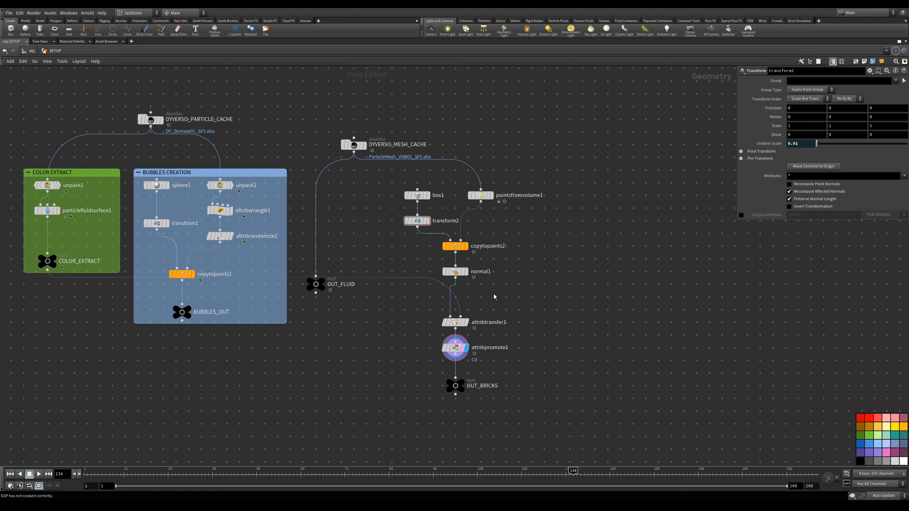
key("ctrl+b")
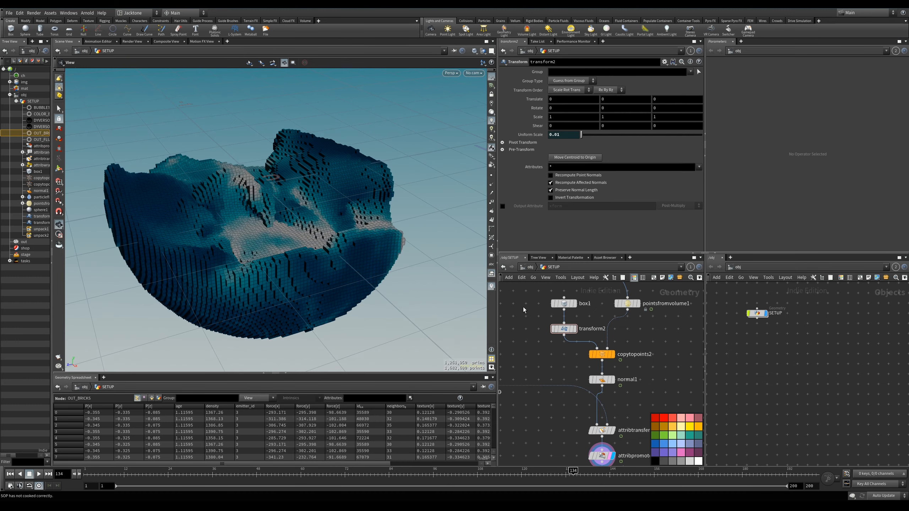
- Set the viewport shading to Smooth Shaded and inspect the brick colors up close
mouse_move(391, 282)
left_mouse_down()
mouse_move(416, 275)
mouse_move(448, 235)
mouse_move(408, 248)
mouse_move(412, 257)
mouse_move(439, 242)
mouse_move(380, 295)
mouse_move(396, 284)
mouse_move(375, 266)
mouse_move(428, 246)
mouse_move(392, 250)
mouse_move(427, 202)
left_mouse_up()
scroll(429, 254, "up", 5)
mouse_move(401, 156)
left_mouse_down()
mouse_move(381, 211)
mouse_move(402, 169)
left_mouse_up()
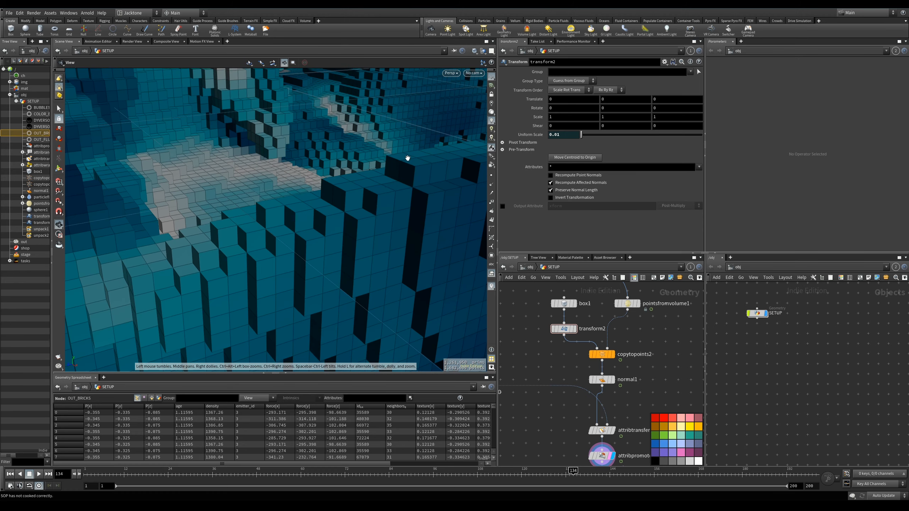
left_click_drag(404, 209, 415, 202)
left_click(475, 50)
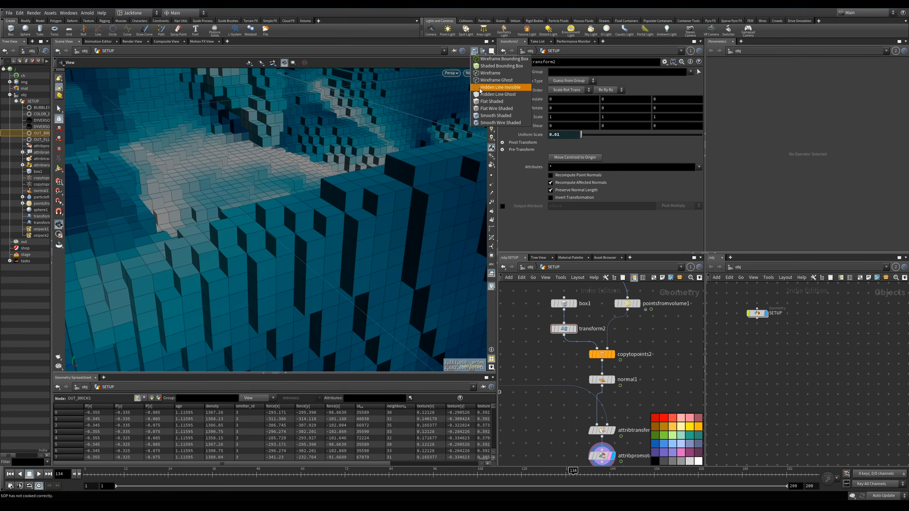
left_click(498, 116)
left_click_drag(394, 187, 363, 211)
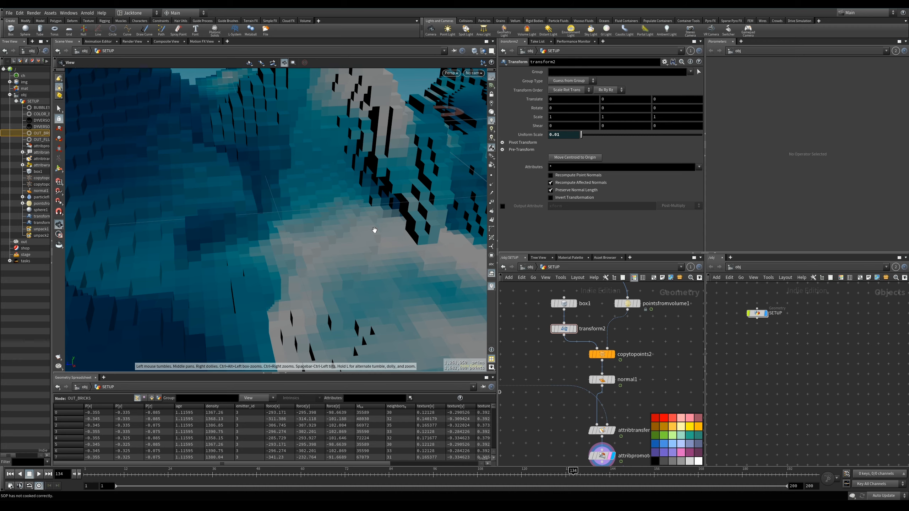
left_click_drag(370, 245, 382, 197)
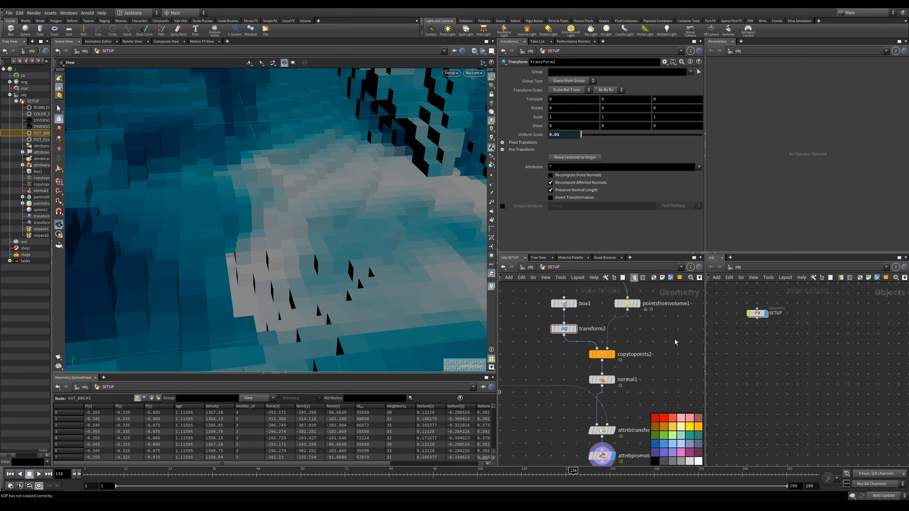
- Add a Convert Line node beside attribtransfer1
middle_click_drag(662, 380, 606, 357)
key("Tab")
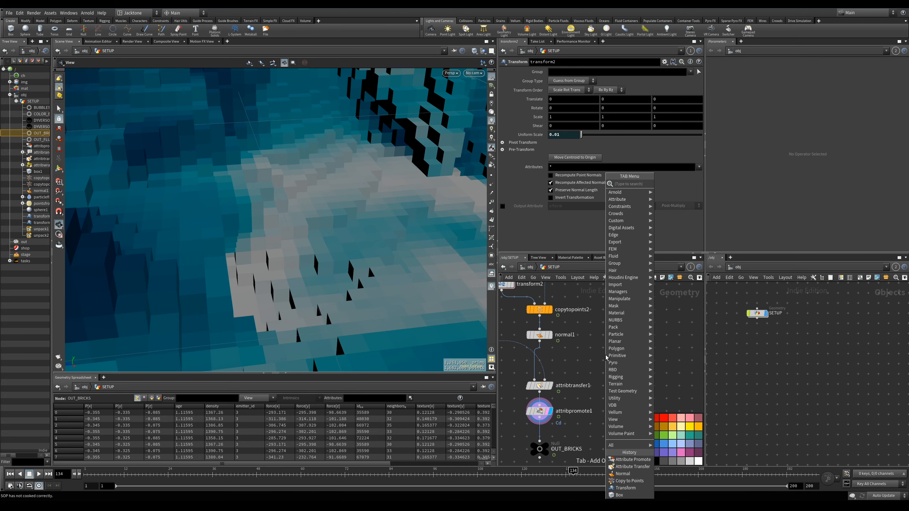
type("lin")
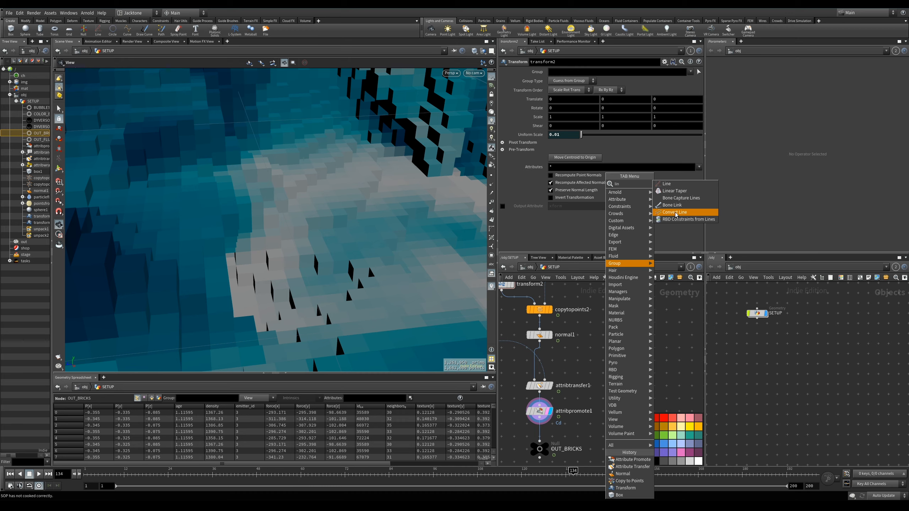
left_click(679, 214)
left_click(611, 373)
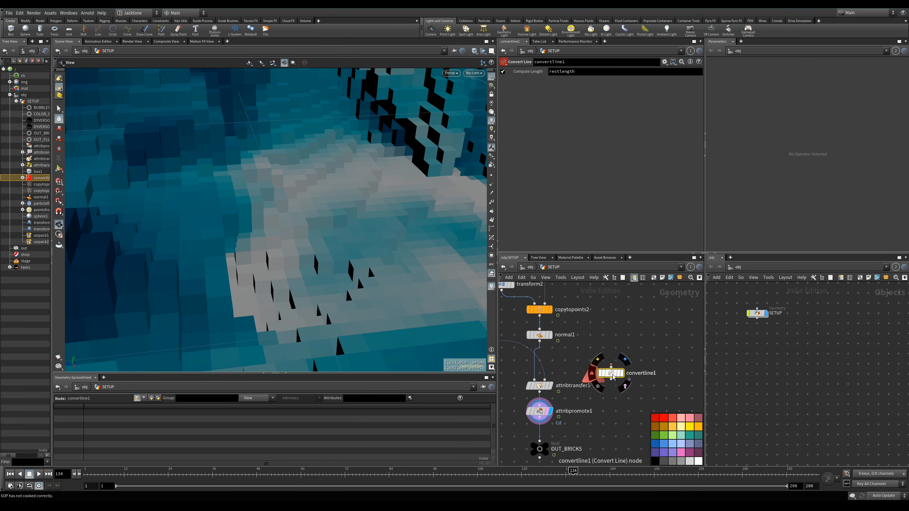
- Move convertline1 further from the bricks column and wire normal1's output into its input
middle_click_drag(571, 343, 589, 356)
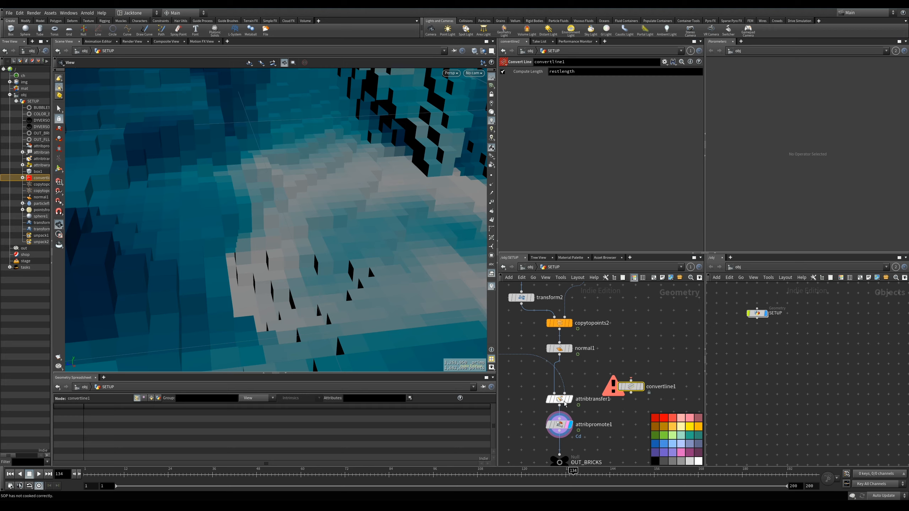
mouse_move(636, 405)
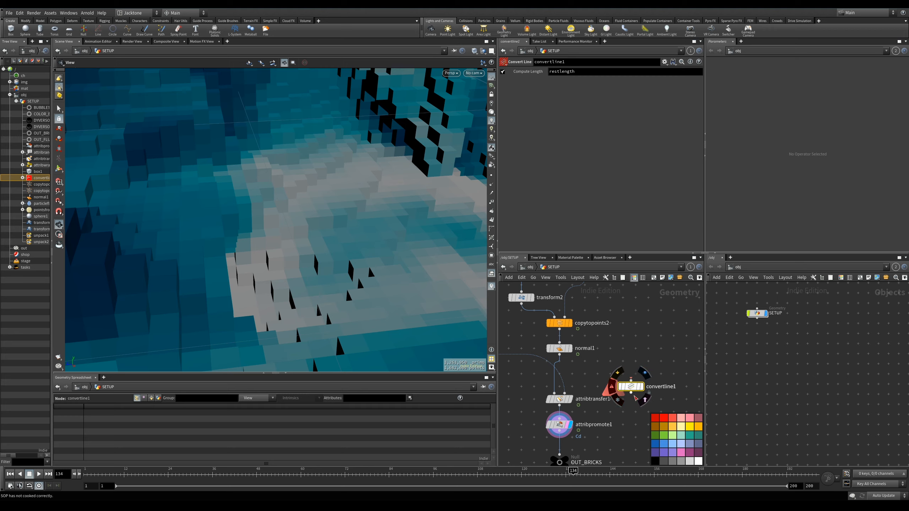
left_click_drag(632, 387, 649, 387)
left_click(559, 355)
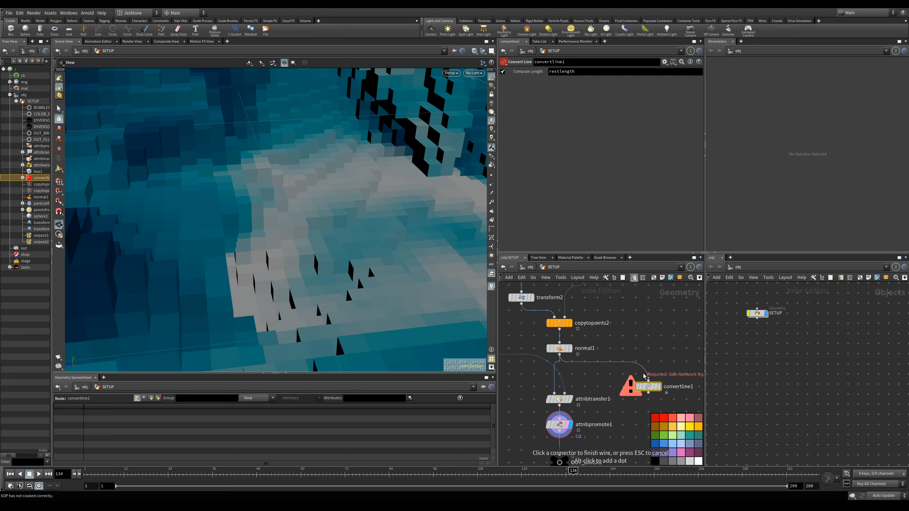
left_click(648, 380)
middle_click_drag(648, 380, 634, 341)
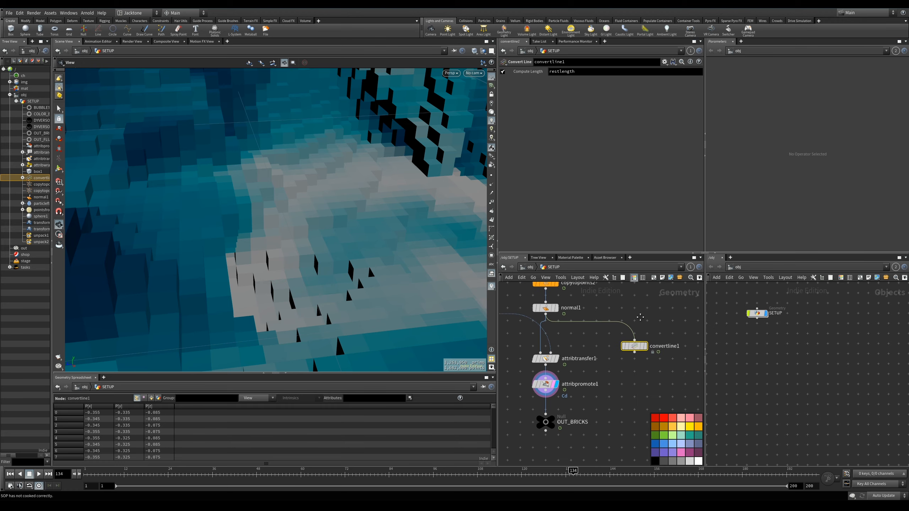
- Display convertline1 and examine the resulting brick lines from a wider view and several angles
left_click(645, 347)
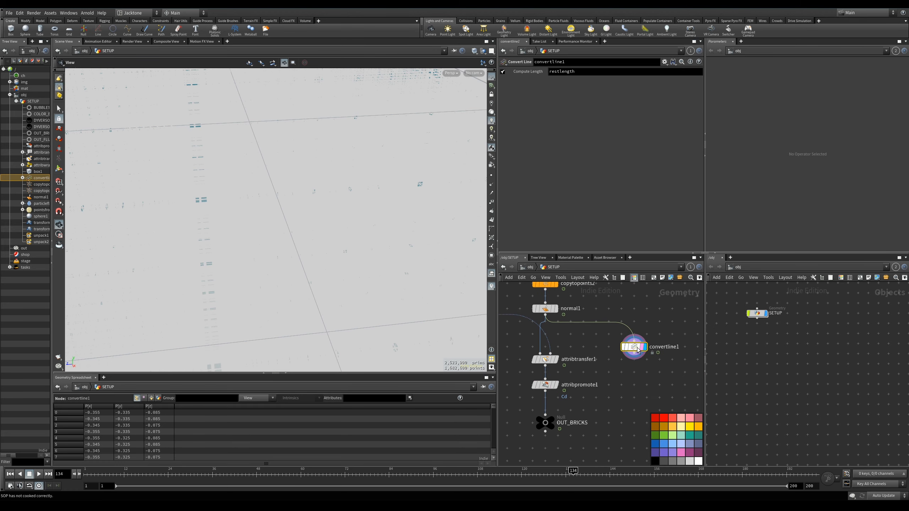
right_click_drag(415, 285, 293, 246)
left_click_drag(293, 246, 364, 220)
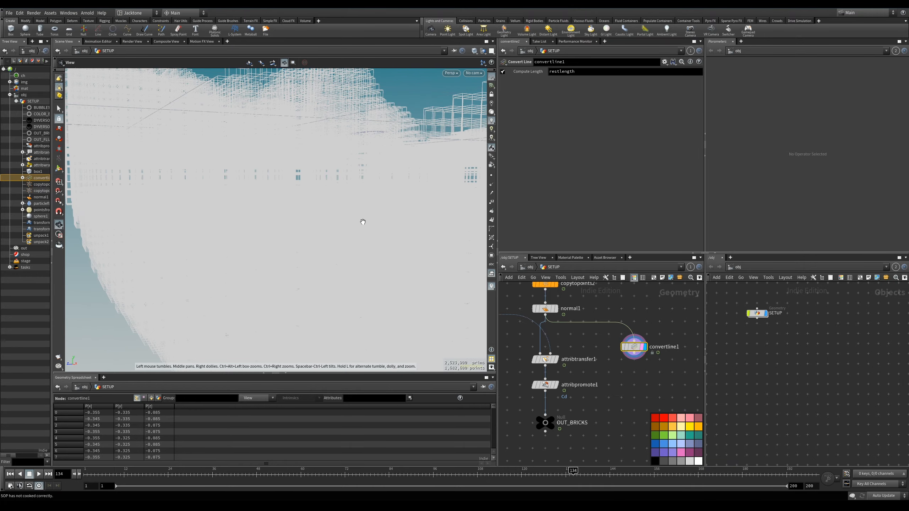
middle_click_drag(363, 219, 298, 289)
left_click_drag(298, 288, 381, 270)
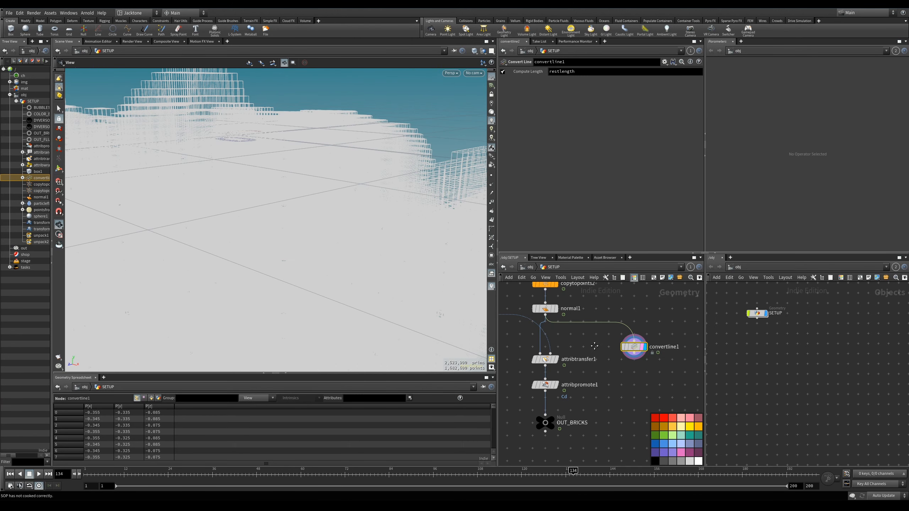
- Move OUT_BRICKS further below attribpromote1 and place convertline1 level with attribpromote1
middle_click_drag(556, 422, 553, 383)
left_click_drag(553, 383, 553, 416)
left_click_drag(633, 311, 633, 347)
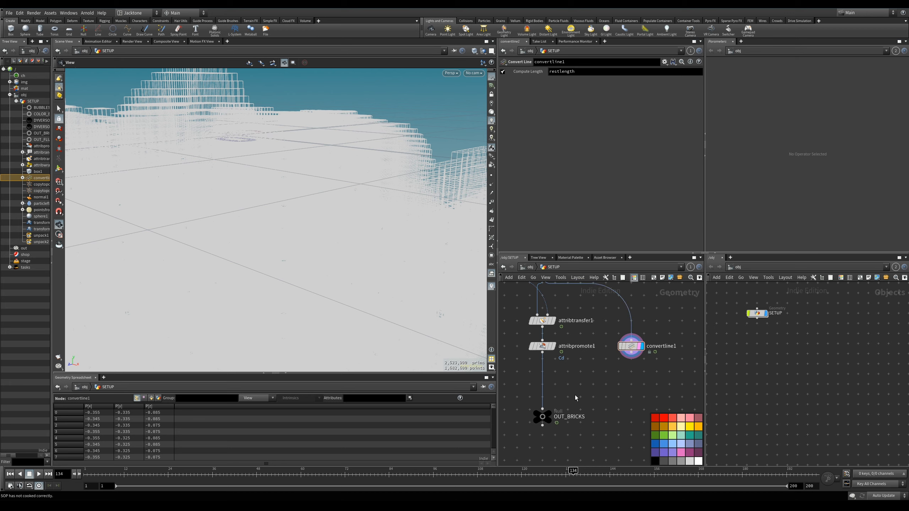
- Add a Merge node combining attribpromote1 and convertline1, and wire its output into OUT_BRICKS
key("Tab")
type("mer")
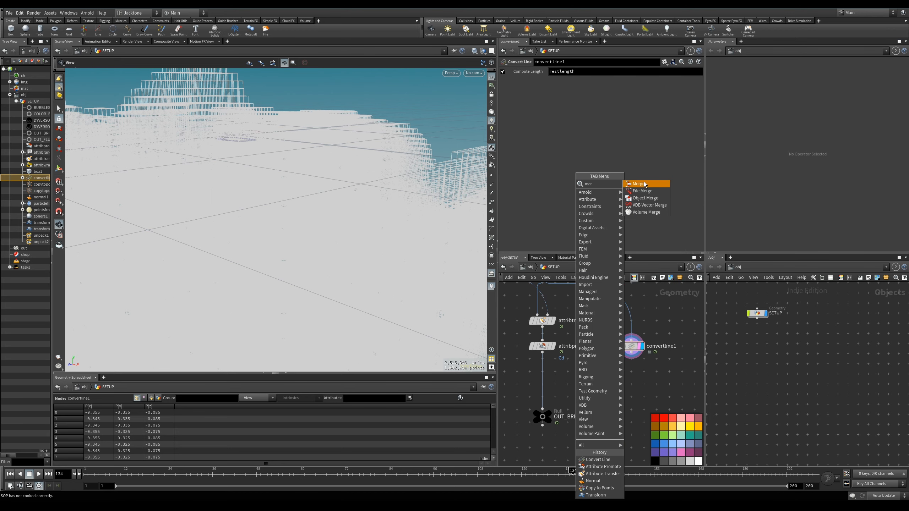
left_click(643, 182)
left_click(577, 390)
left_click_drag(543, 352, 583, 384)
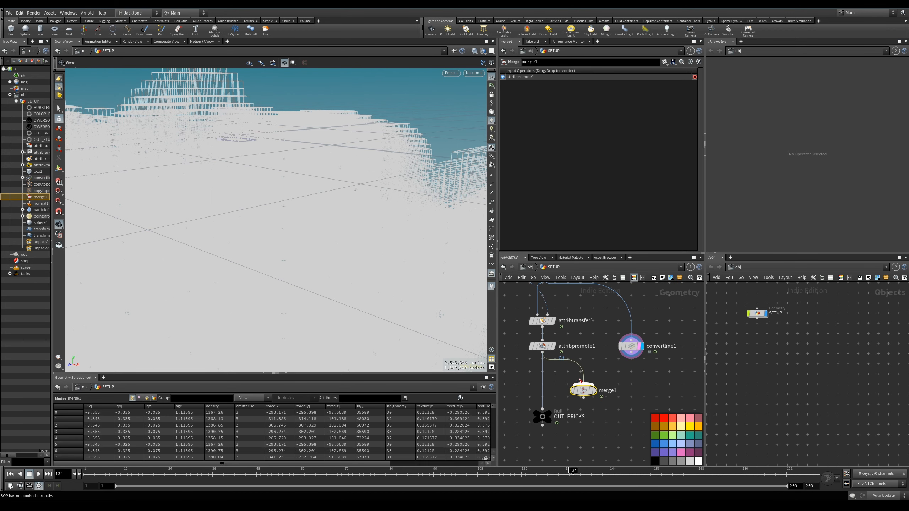
left_click_drag(632, 355, 542, 409)
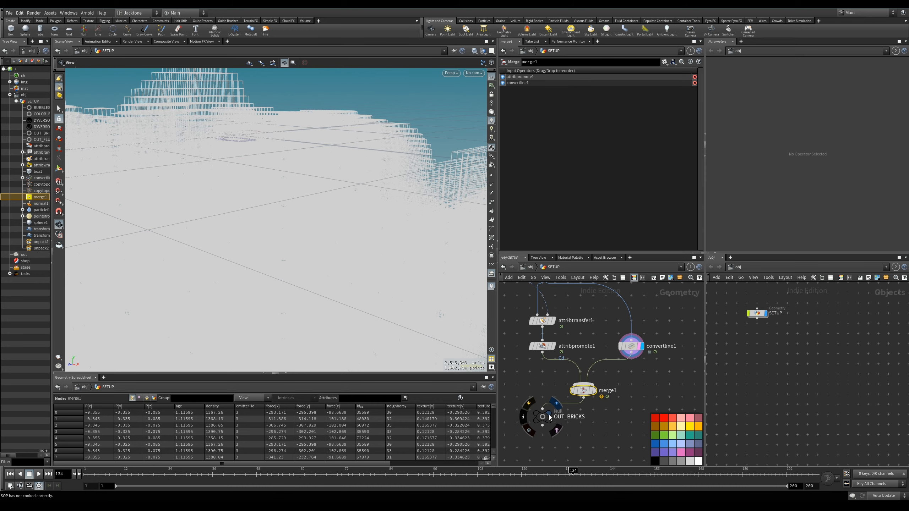
- Display OUT_BRICKS and inspect the colored bricks with their line outlines up close
left_click(555, 404)
left_click(556, 430)
left_click(542, 417)
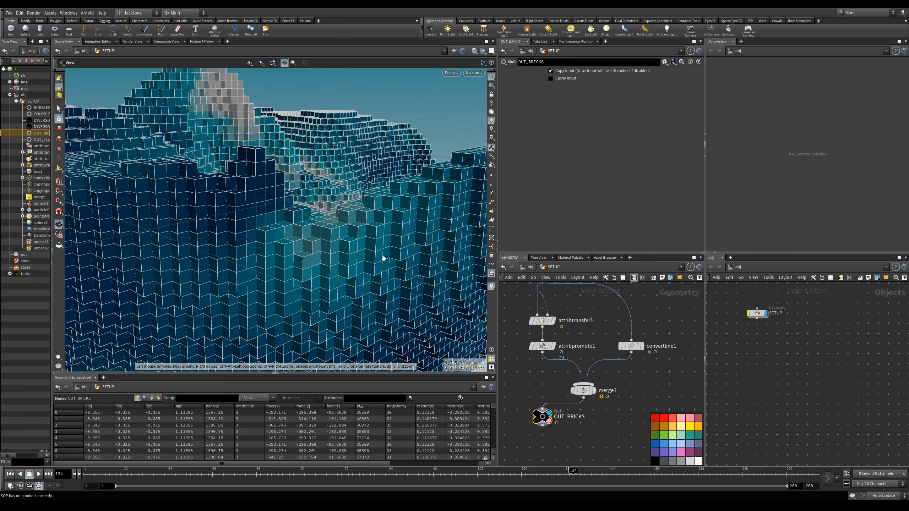
left_click_drag(384, 258, 363, 249)
right_click_drag(339, 253, 389, 199)
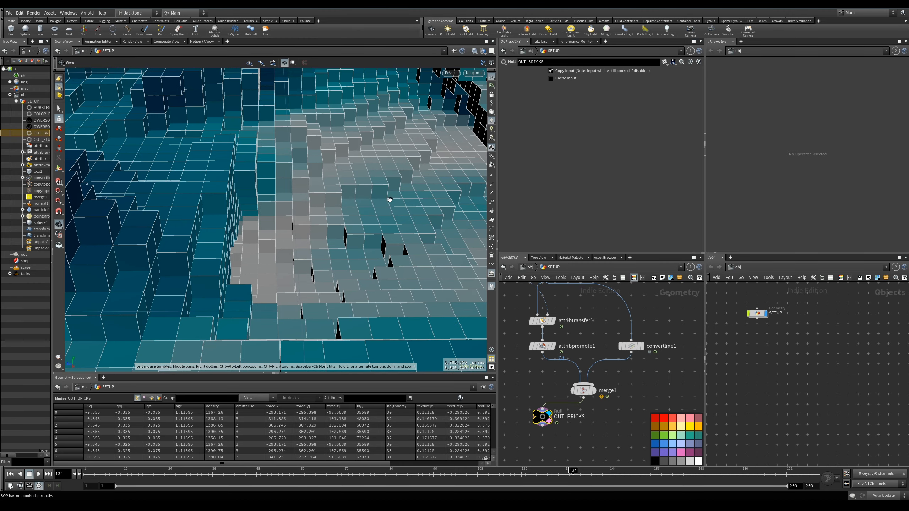
right_click_drag(332, 265, 334, 270)
- Choose a viewport shading mode and display attribpromote1 to examine the bricks without the outline
left_click(474, 51)
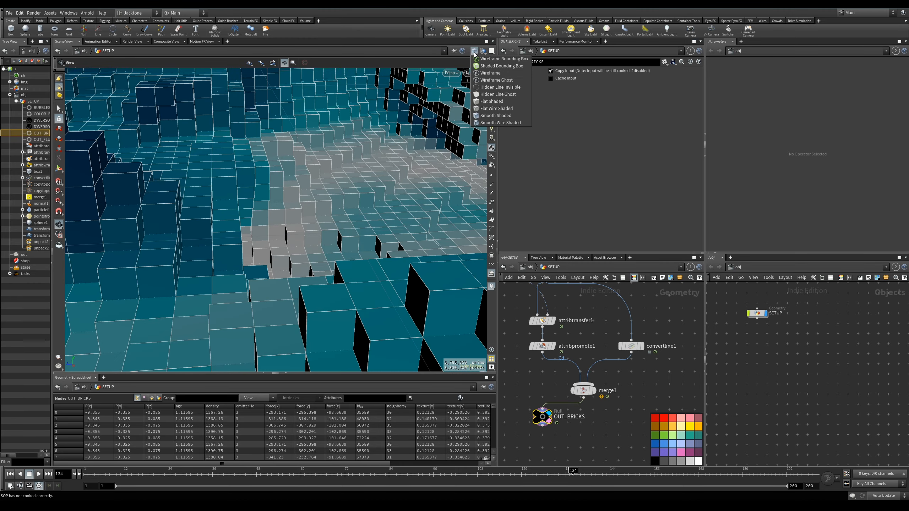
left_click(485, 122)
right_click_drag(371, 217, 349, 256)
left_click(541, 347)
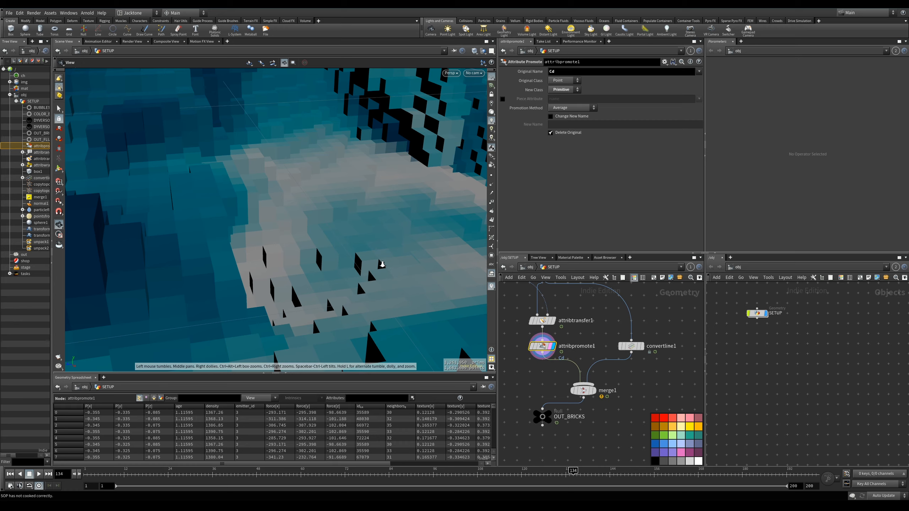
left_click_drag(380, 264, 449, 285)
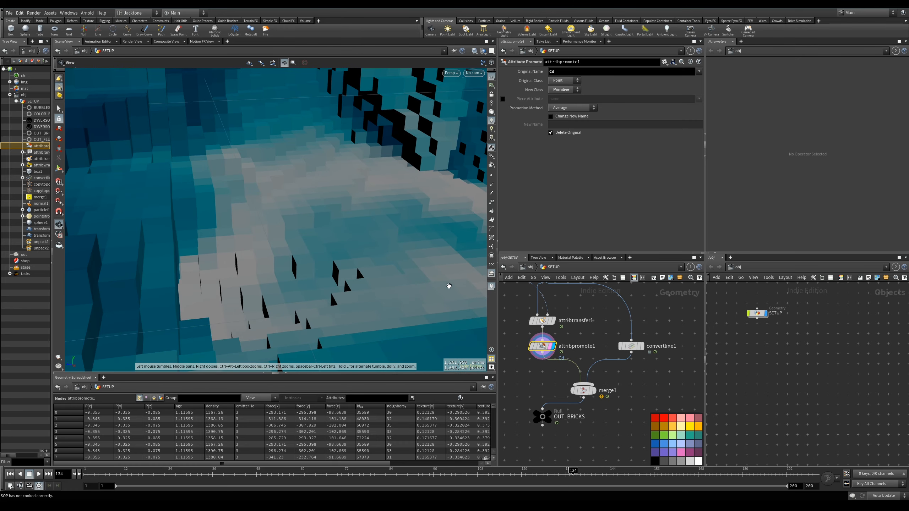
- Display merge1 and switch back to OUT_BRICKS to examine the outlined bricks from several angles
left_click(594, 391)
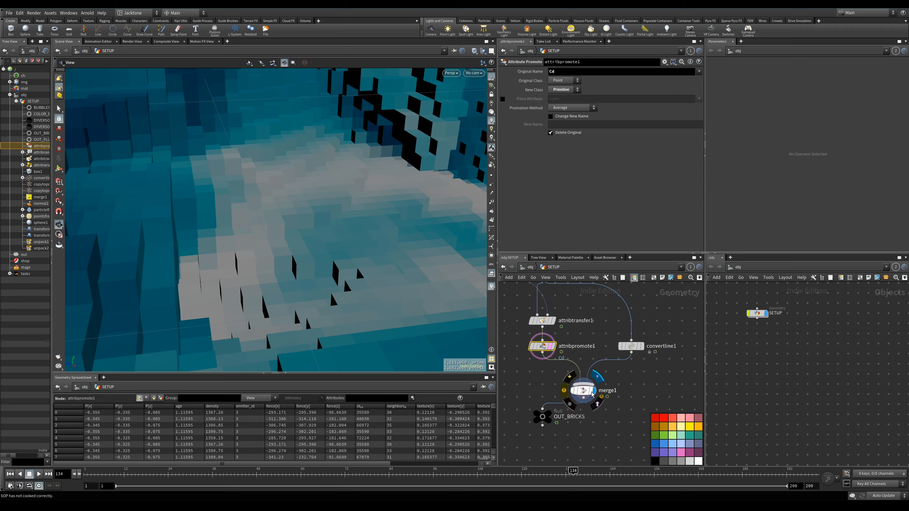
left_click(583, 390)
left_click(551, 416)
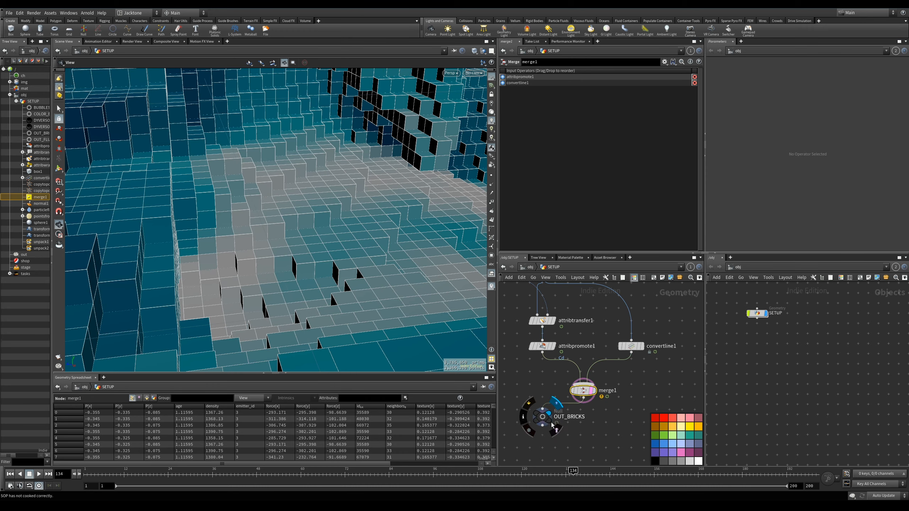
left_click(544, 418)
left_click_drag(362, 248, 347, 222)
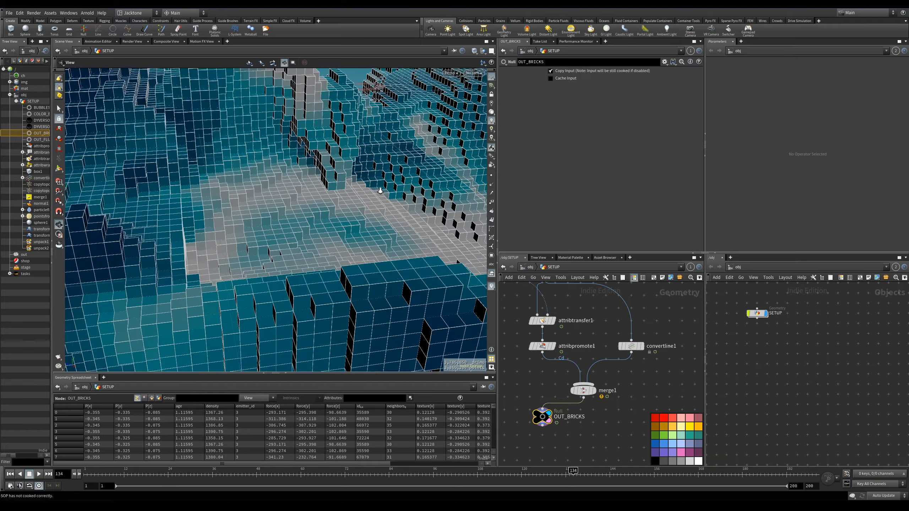
left_click_drag(337, 245, 421, 255)
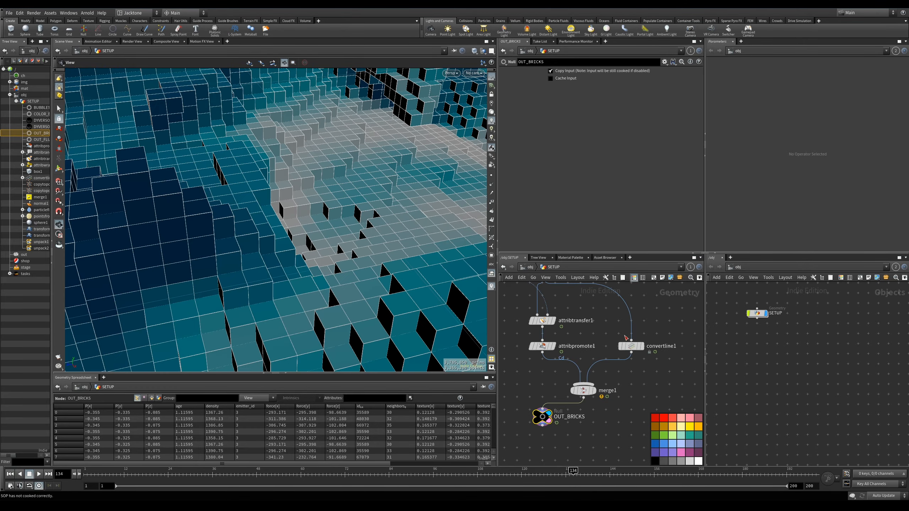
- Insert a Color node between convertline1 and merge1
right_click(632, 354)
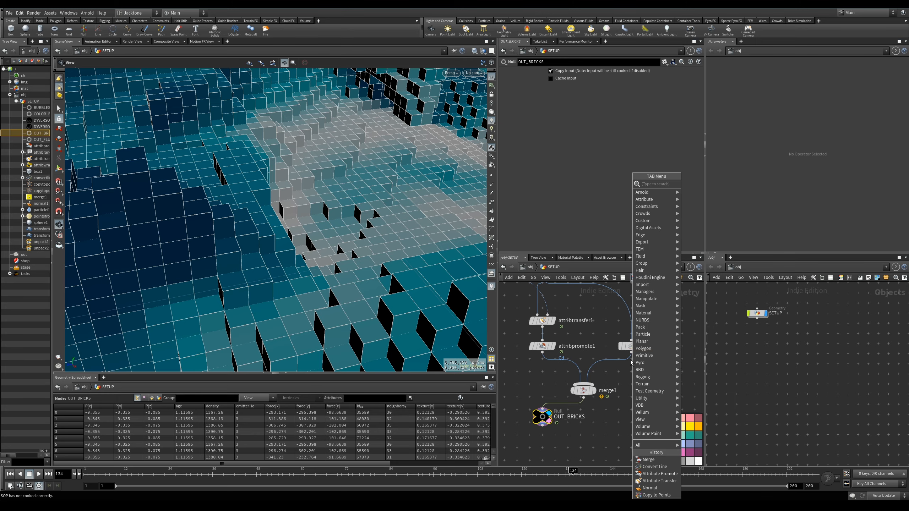
type("colo")
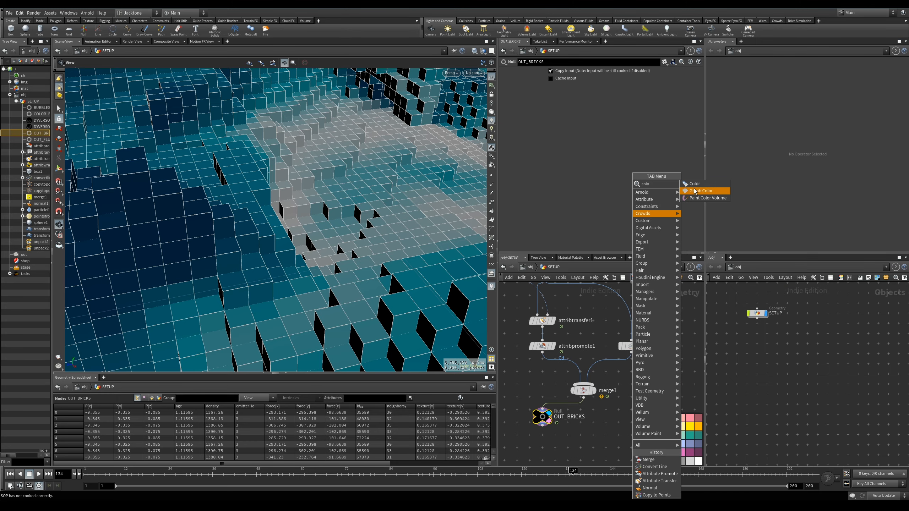
left_click(700, 184)
left_click(638, 374)
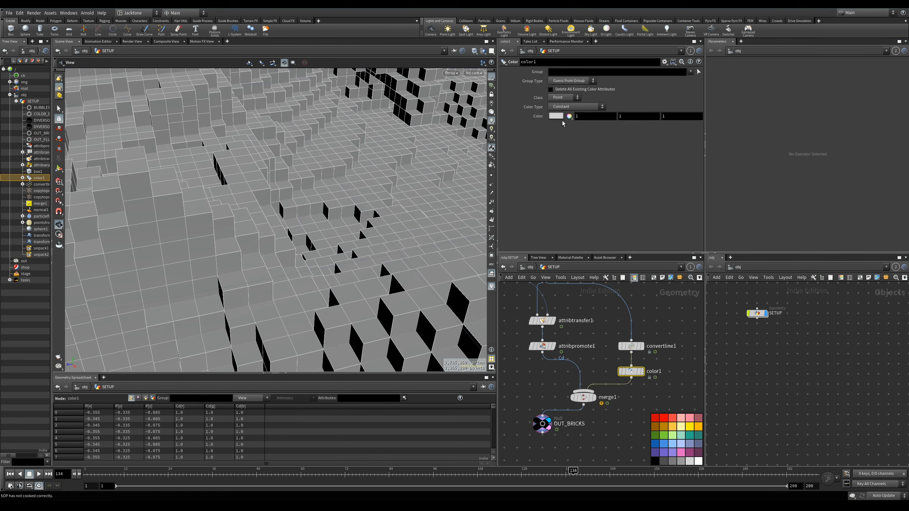
- Set the color of color1 to black and check the brick outlines in the viewport
left_click(559, 117)
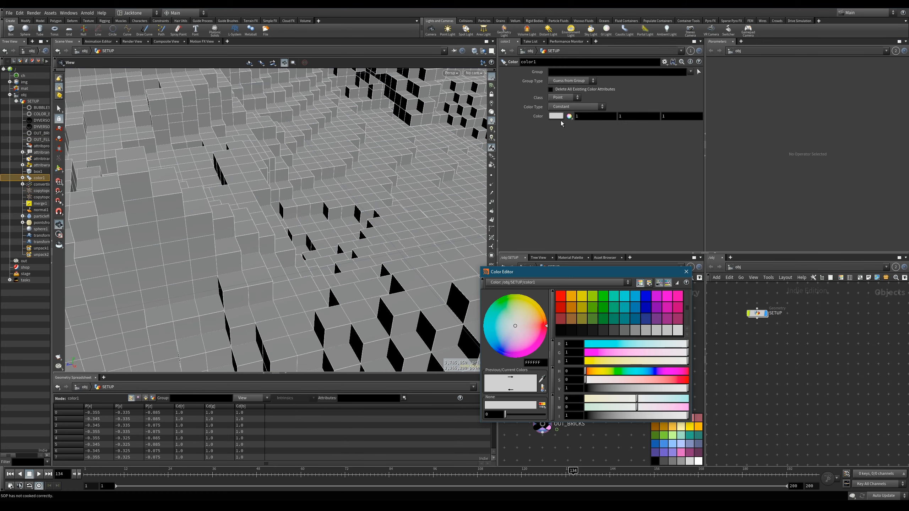
left_click(561, 330)
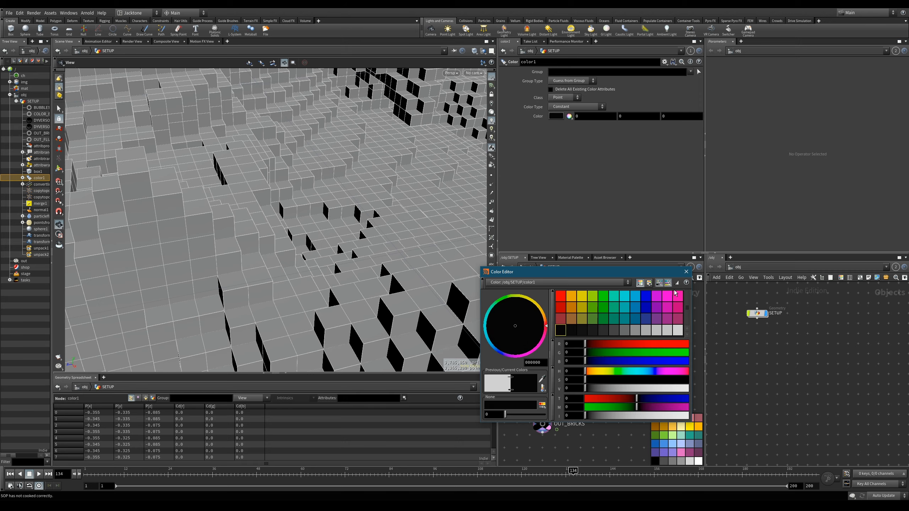
left_click(686, 273)
mouse_move(357, 297)
left_mouse_down()
mouse_move(311, 294)
mouse_move(368, 267)
mouse_move(375, 273)
mouse_move(334, 270)
mouse_move(308, 294)
mouse_move(327, 322)
mouse_move(316, 309)
mouse_move(358, 305)
left_mouse_up()
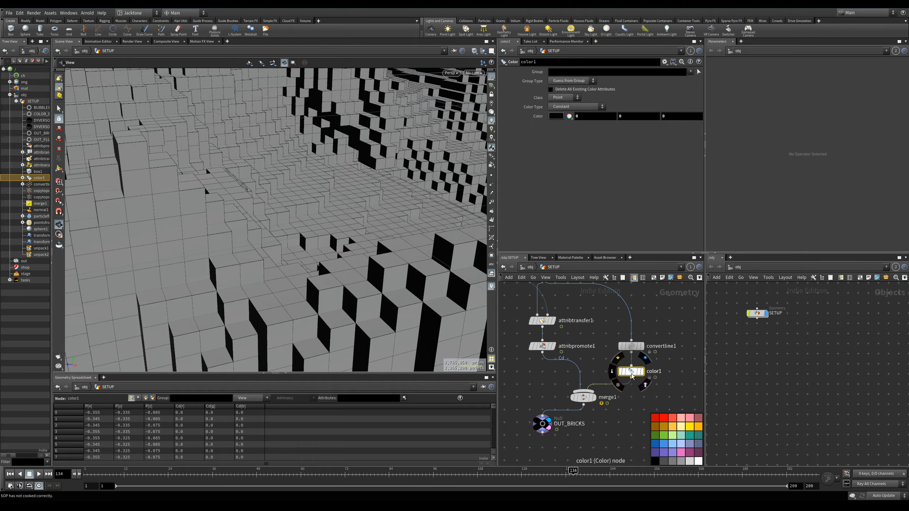
- Delete the color1 node and view the whole brick fluid again
key("Delete")
right_click_drag(438, 314, 289, 236)
left_click_drag(289, 236, 338, 278)
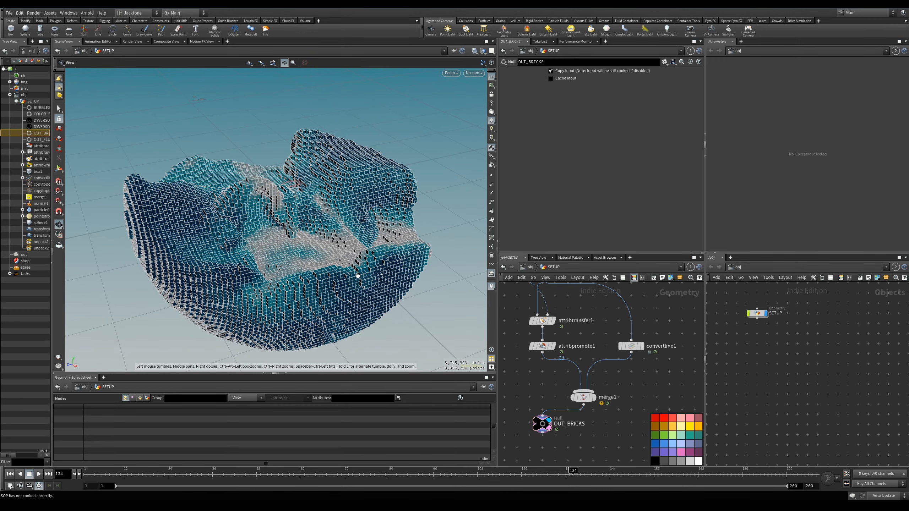
- Enlarge the network editor and arrange attribtransfer1, attribpromote1, convertline1, merge1 and OUT_BRICKS compactly below normal1
mouse_move(543, 426)
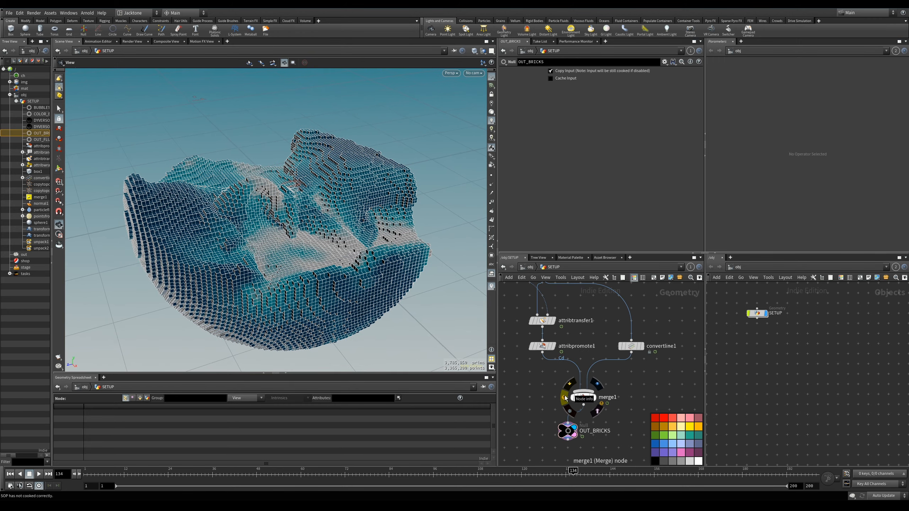
key("ctrl+b")
middle_click_drag(359, 231, 385, 341)
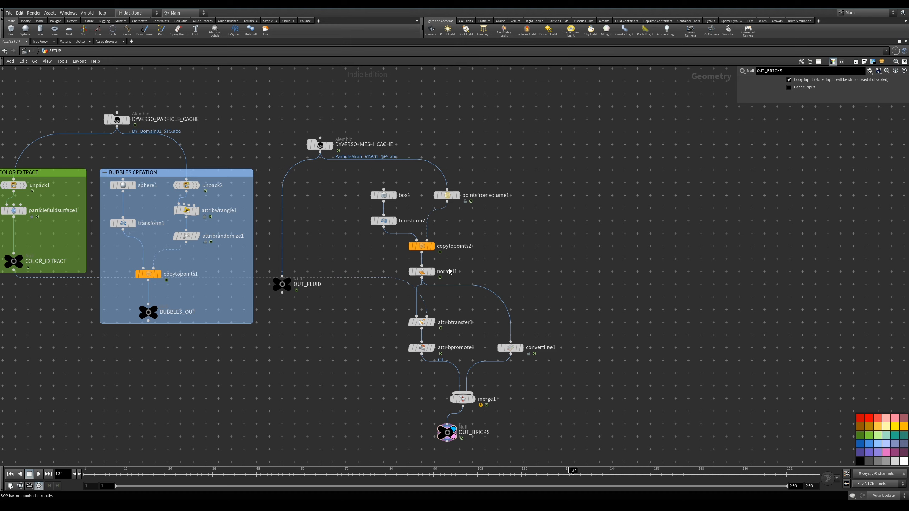
left_click_drag(424, 326, 396, 314)
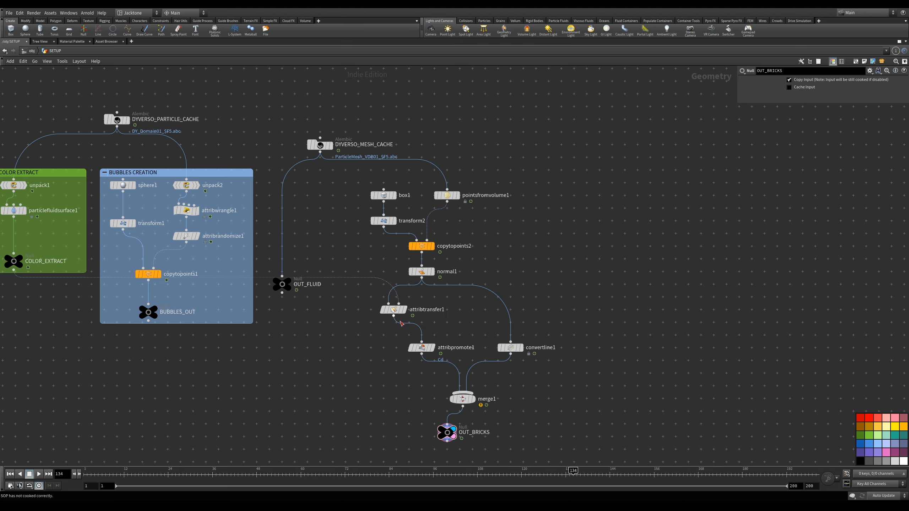
left_click_drag(424, 353, 391, 312)
left_click_drag(462, 398, 408, 372)
mouse_move(511, 354)
left_click_drag(510, 354, 462, 329)
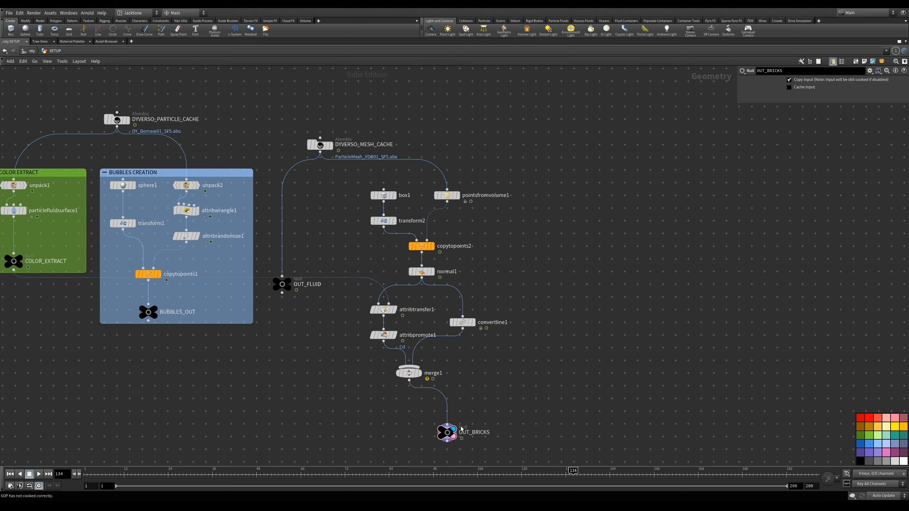
left_click_drag(447, 436, 409, 414)
- Enclose all brick nodes from box1 to OUT_BRICKS in a network box titled BRICKS CREATION
left_click_drag(548, 175, 349, 441)
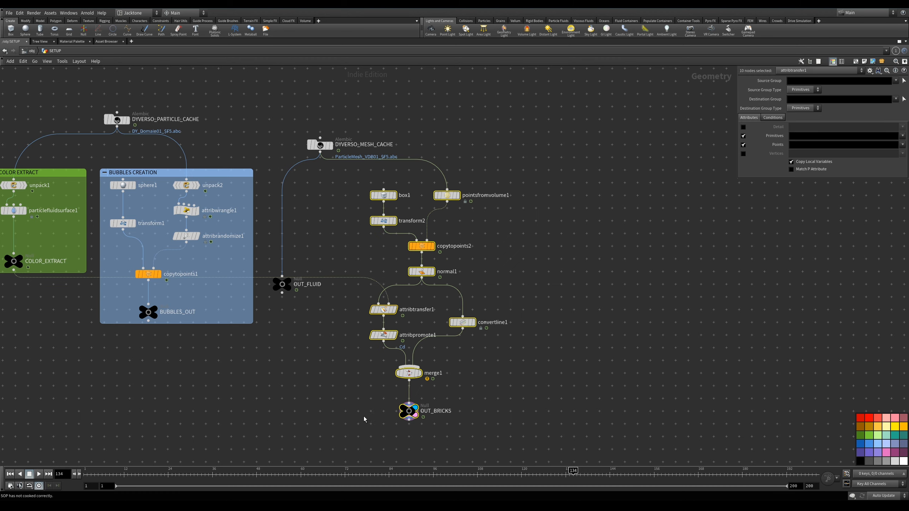
key("shift+o")
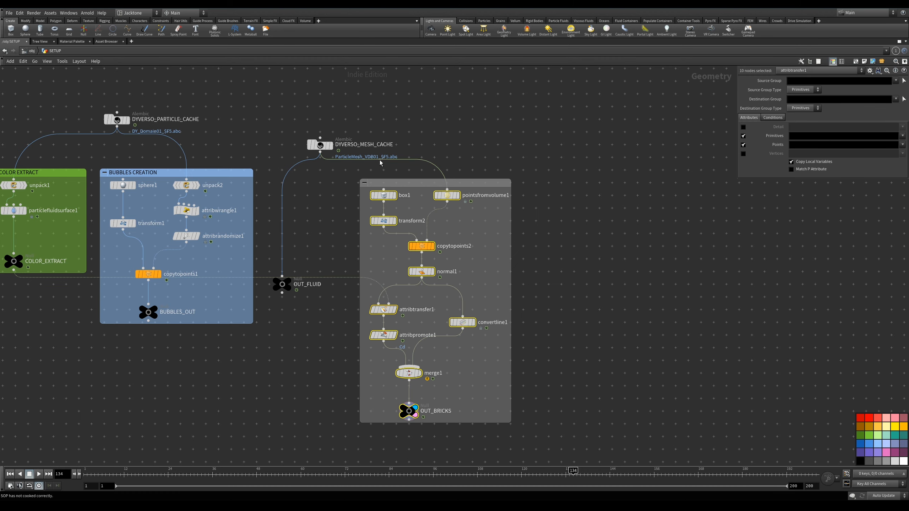
double_click(392, 182)
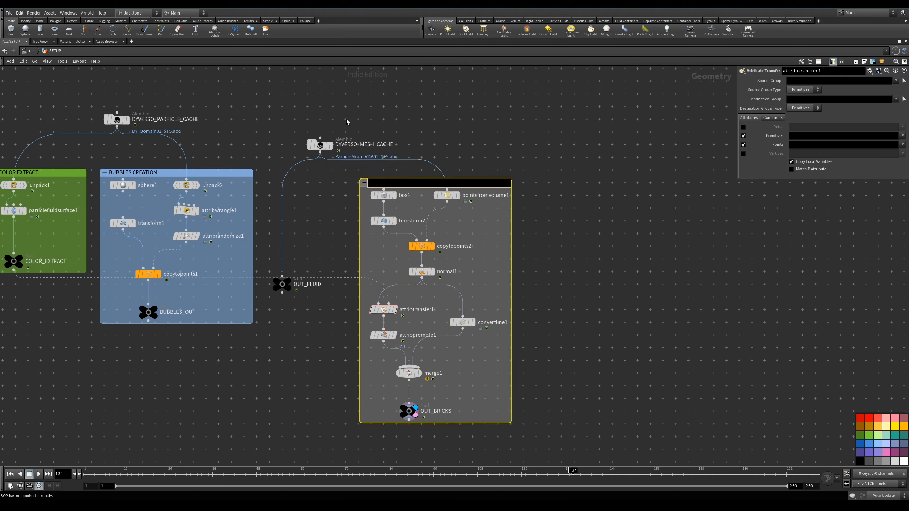
type("BRICKS CREATION")
key("Return")
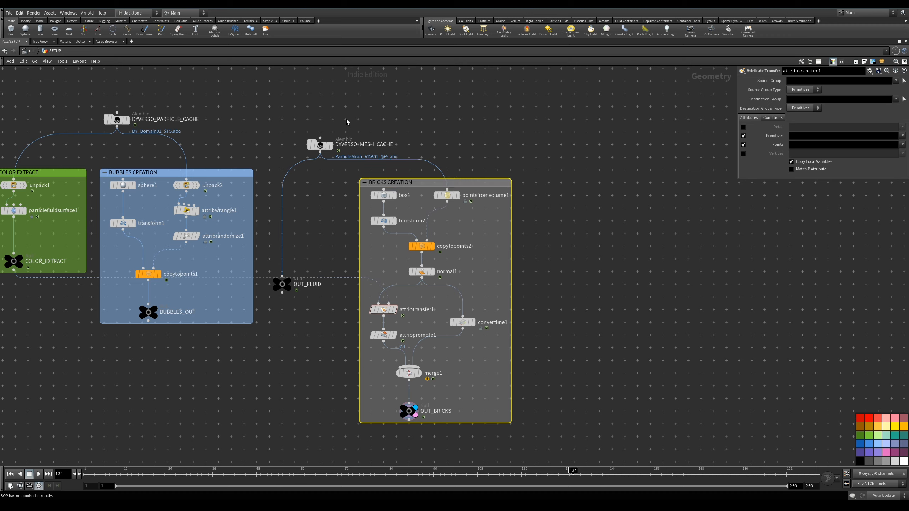
- Move OUT_FLUID nearer to the mesh cache, enclose it in a network box titled FLUID, and leave space above the node
left_click_drag(283, 286, 291, 247)
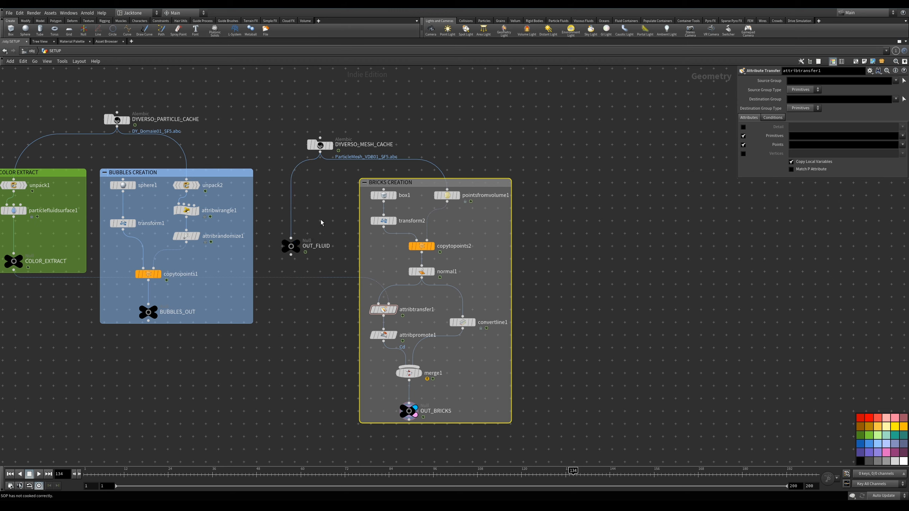
left_click(291, 247)
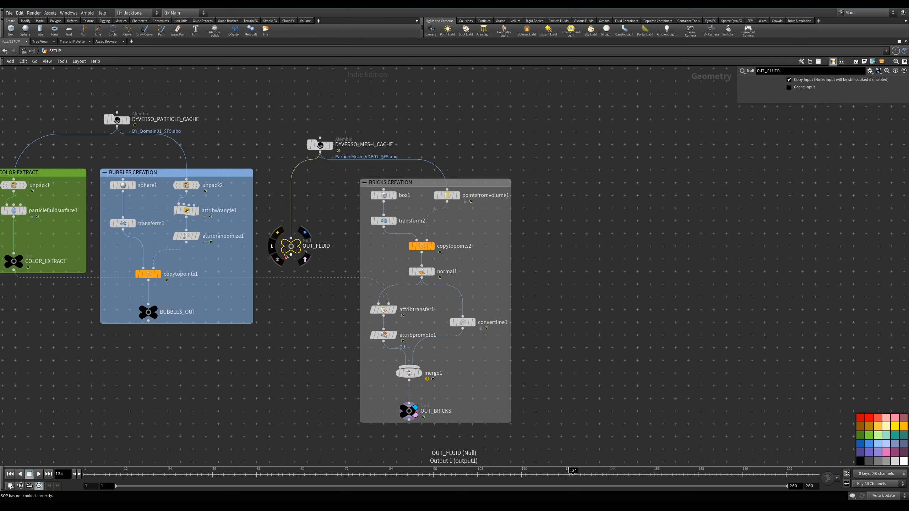
key("shift+o")
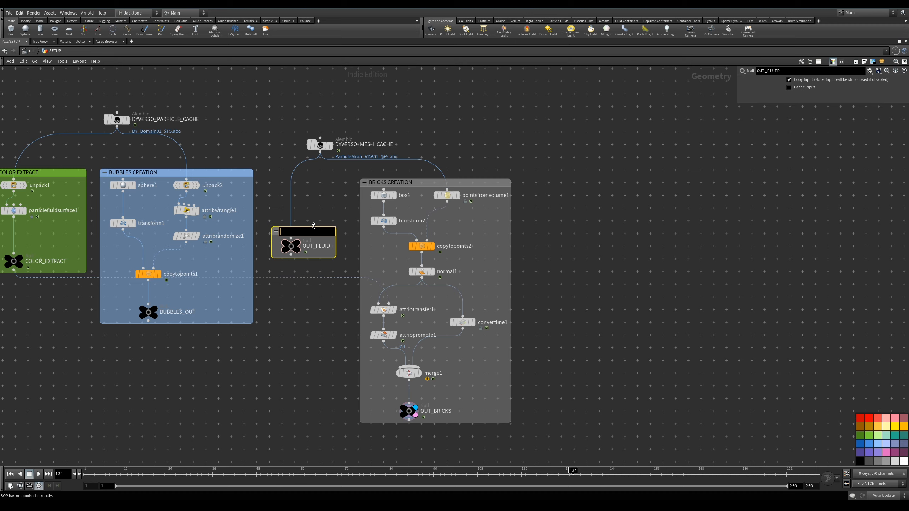
left_click(323, 245)
left_click_drag(314, 232, 312, 259)
left_click_drag(293, 215, 300, 249)
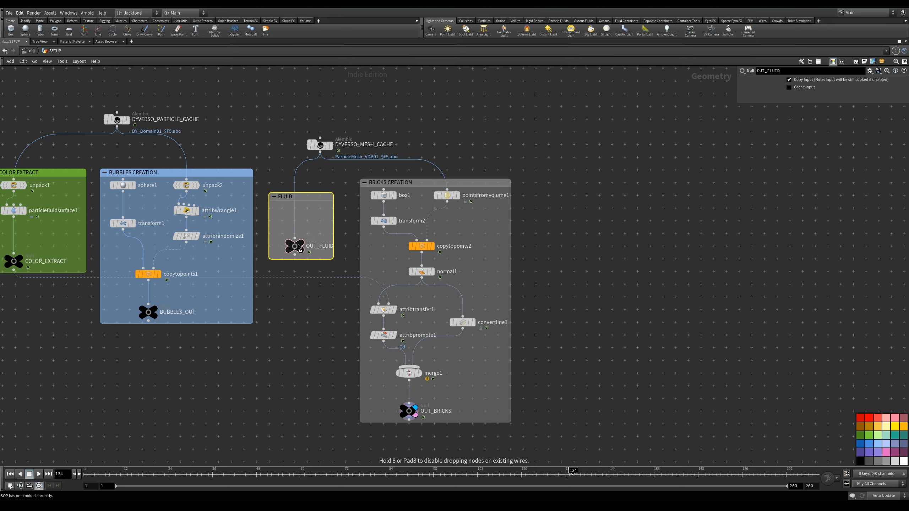
- Extend the BUBBLES CREATION box downward and move BUBBLES_OUT lower to leave room below copytopoints1
middle_click_drag(231, 352, 510, 351)
middle_click_drag(411, 348, 330, 349)
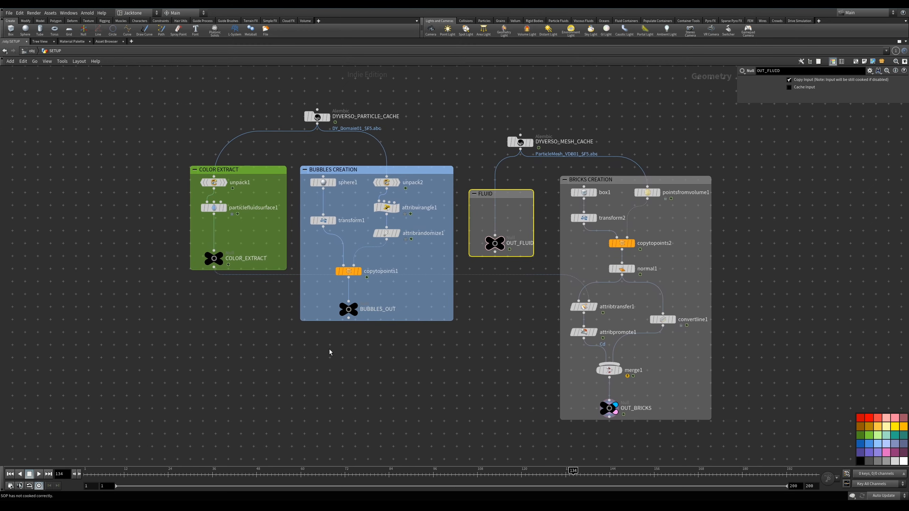
left_click_drag(375, 322, 375, 357)
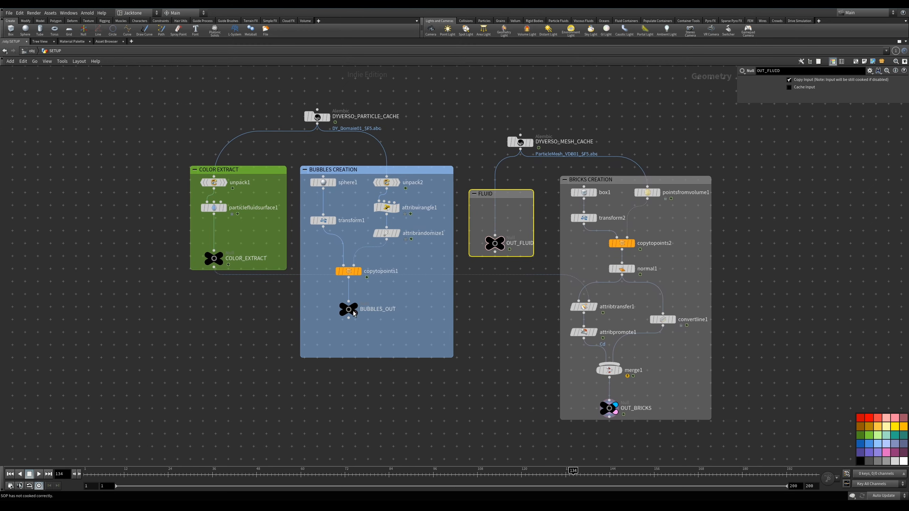
left_click_drag(351, 310, 347, 347)
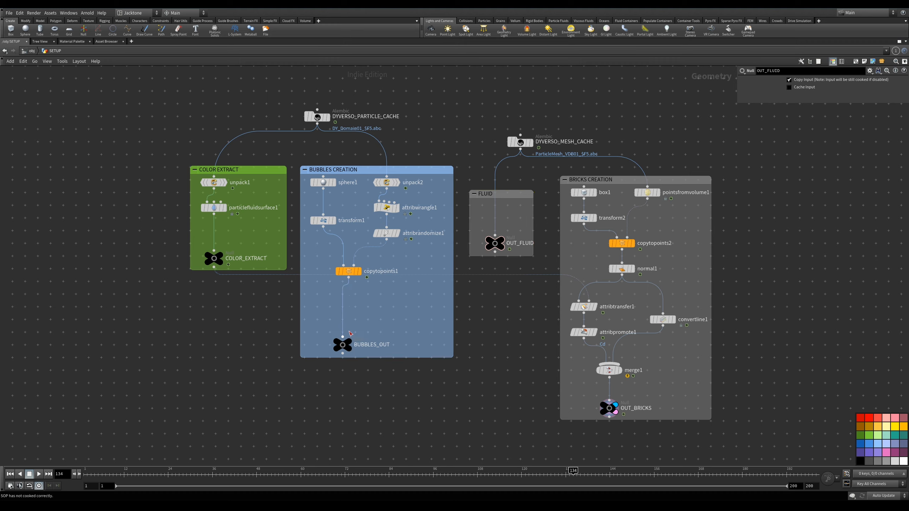
- Add Material nodes above BUBBLES_OUT and OUT_FLUID and below attribpromote1 and convertline1, making room for them above merge1
key("Tab")
type("mater")
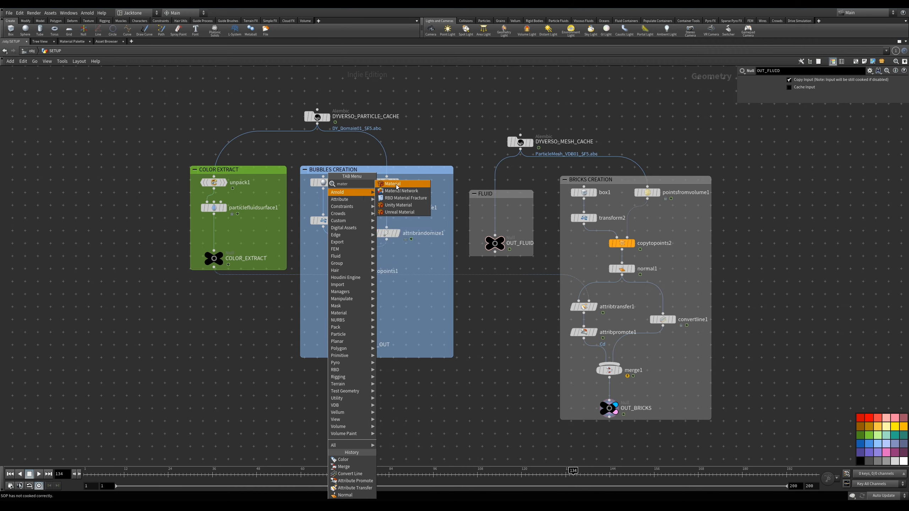
left_click(393, 184)
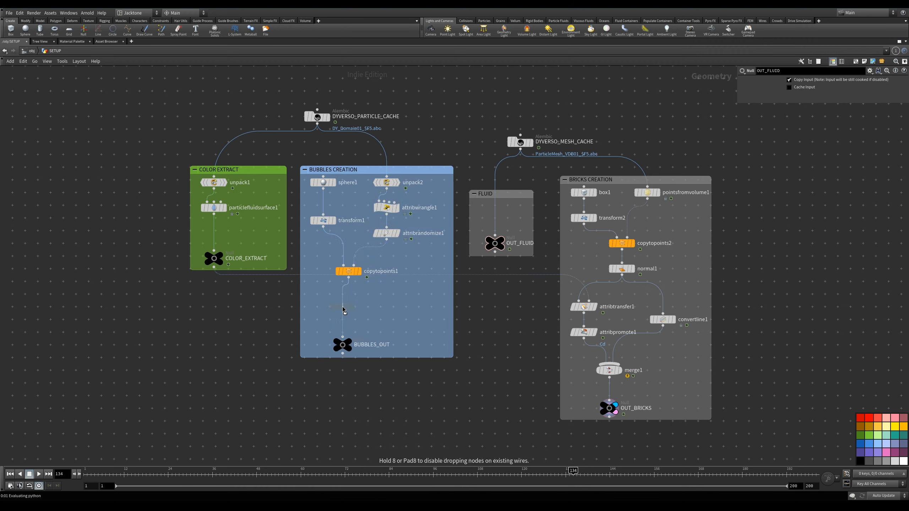
left_click(343, 307)
left_click_drag(352, 315, 664, 359)
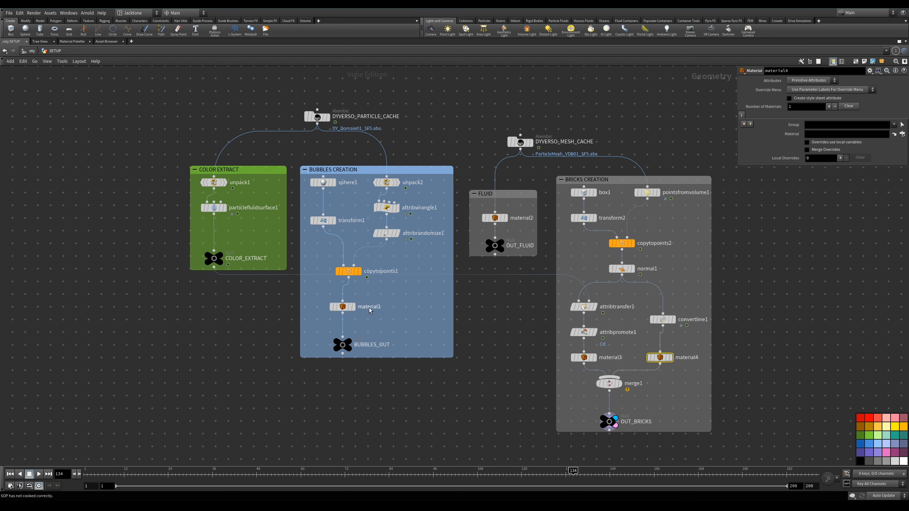
- Rename the material node in BUBBLES CREATION to BUBBLES_MAT and the one in FLUID to FLUID_MAT
double_click(369, 310)
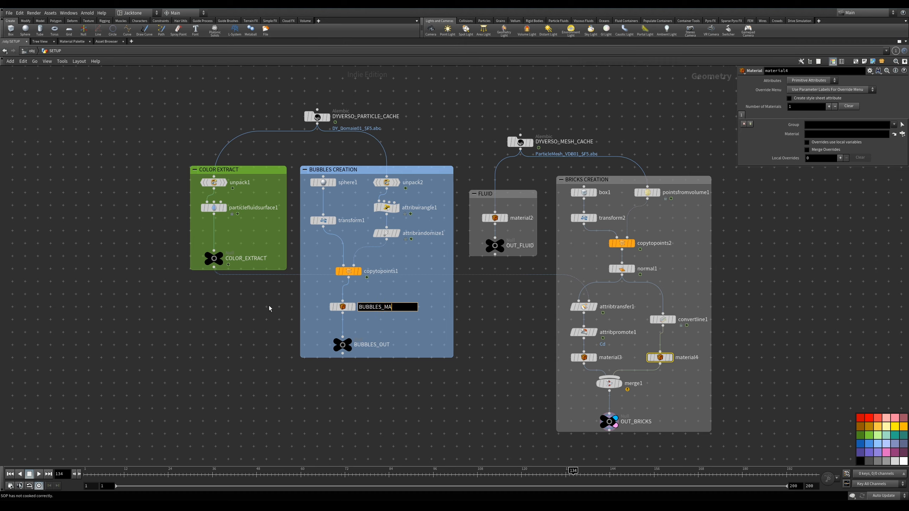
key("Return")
double_click(521, 218)
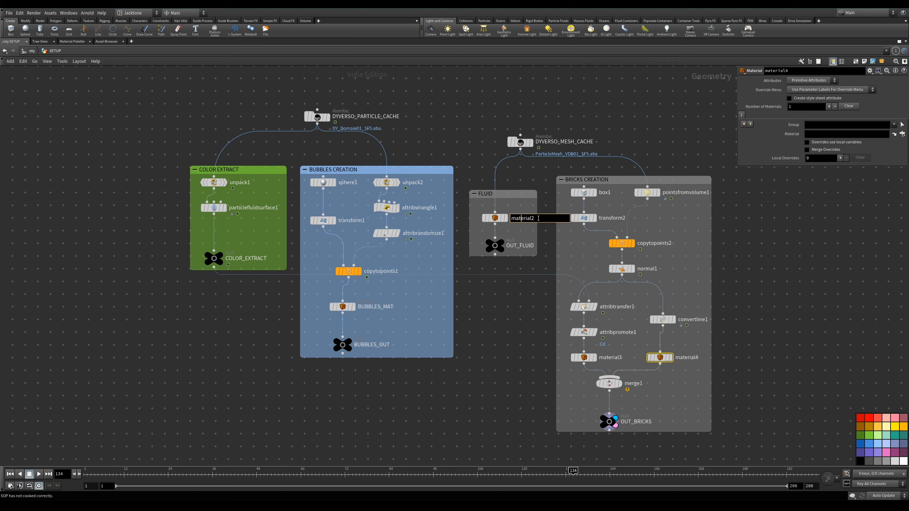
type("FLUID_MAT")
key("Return")
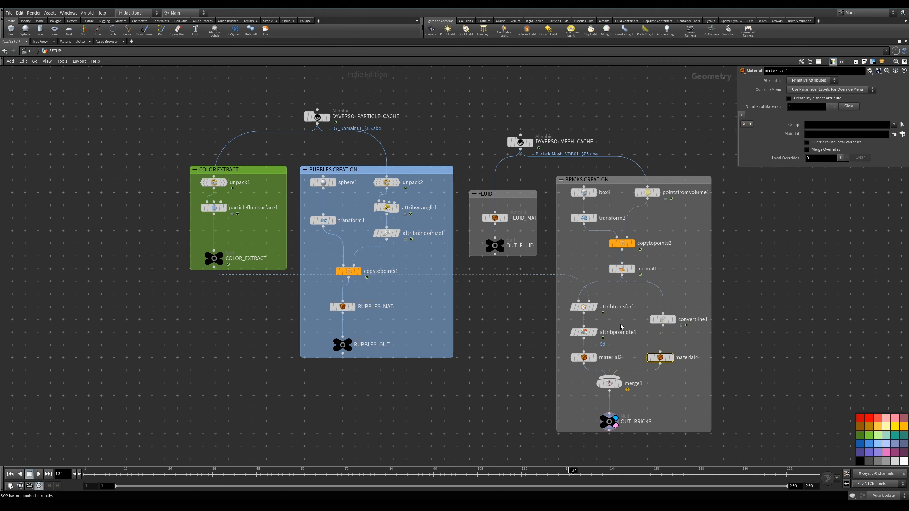
- Rename the material node below attribpromote1 to BRICKS_MAT and the one below convertline1 to LINES_MAT
double_click(611, 357)
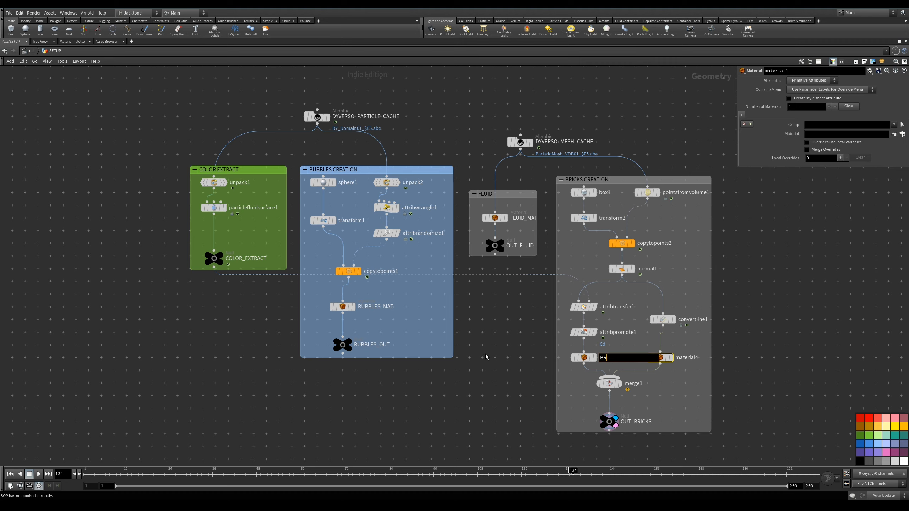
type("BRICKS_MAT")
double_click(690, 358)
double_click(703, 357)
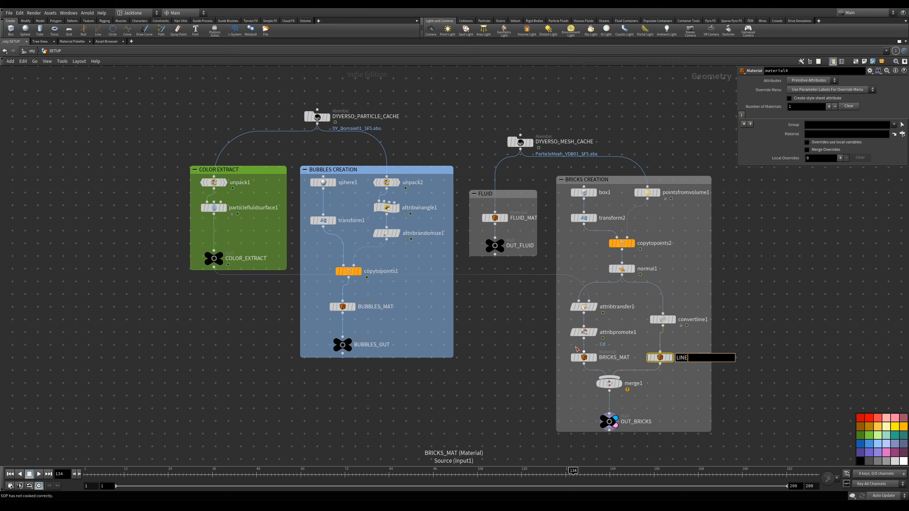
key("Return")
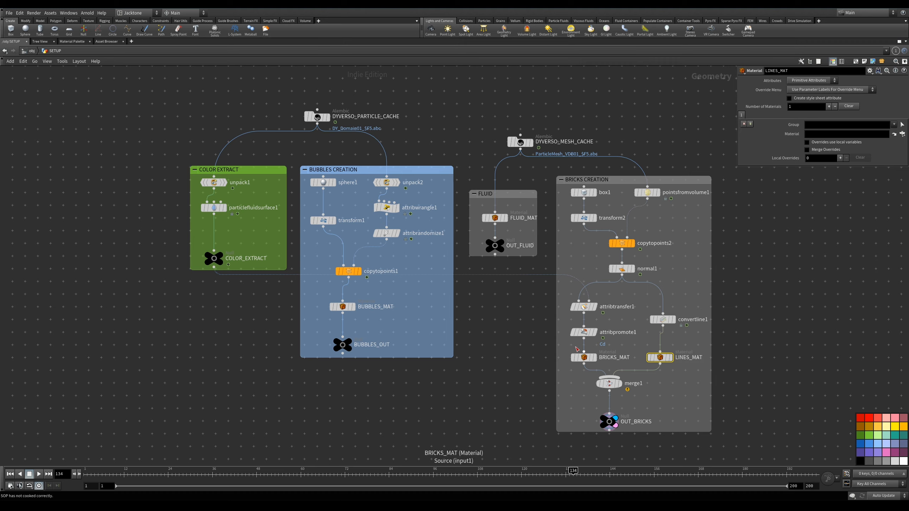
- Align DYVERSO_MESH_CACHE with the particle cache, and the FLUID and BRICKS CREATION boxes with the tops of the other network boxes
middle_click_drag(721, 222, 594, 205)
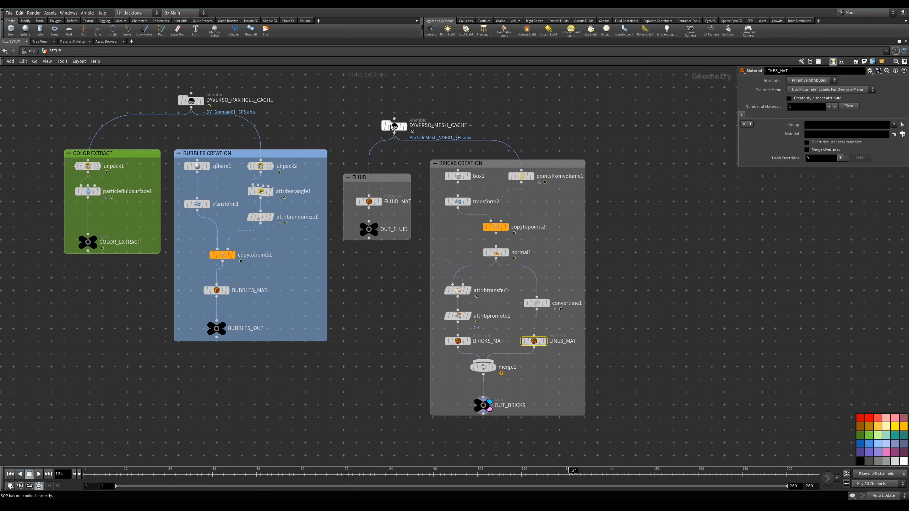
left_click_drag(396, 128, 421, 103)
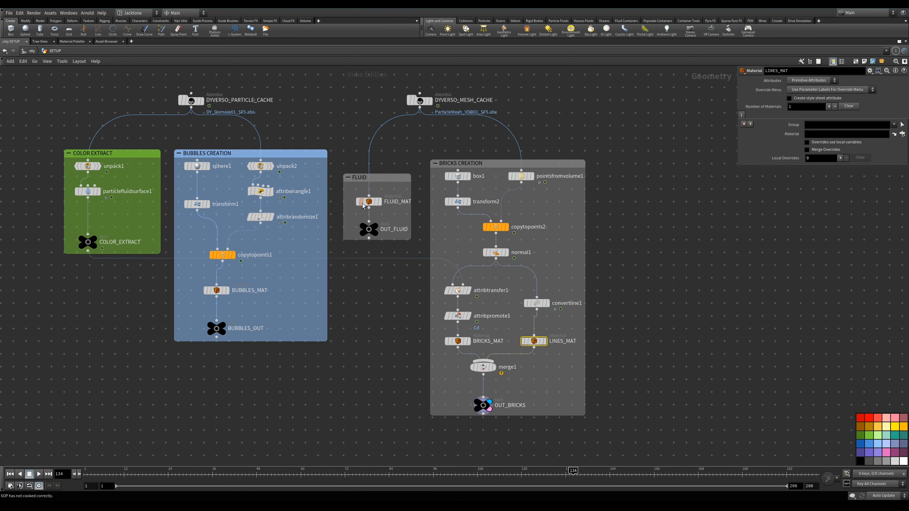
left_click_drag(401, 188, 393, 165)
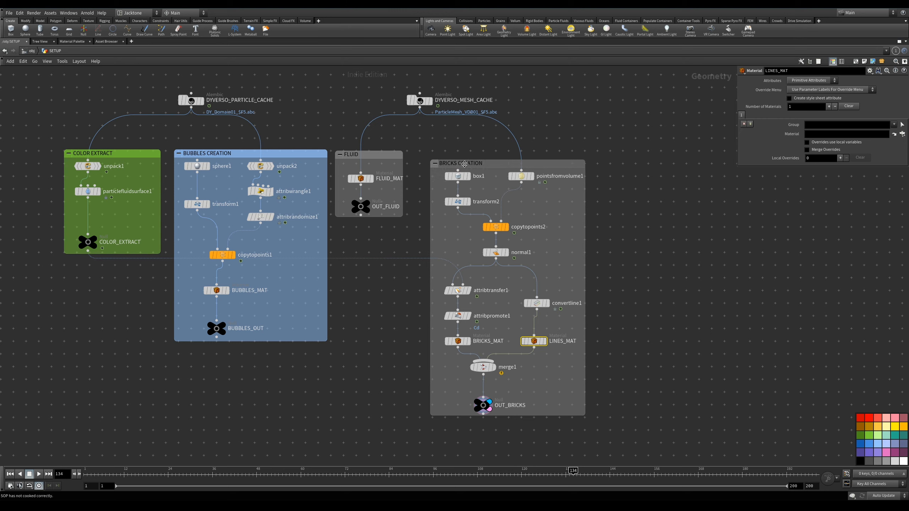
left_click_drag(466, 163, 445, 154)
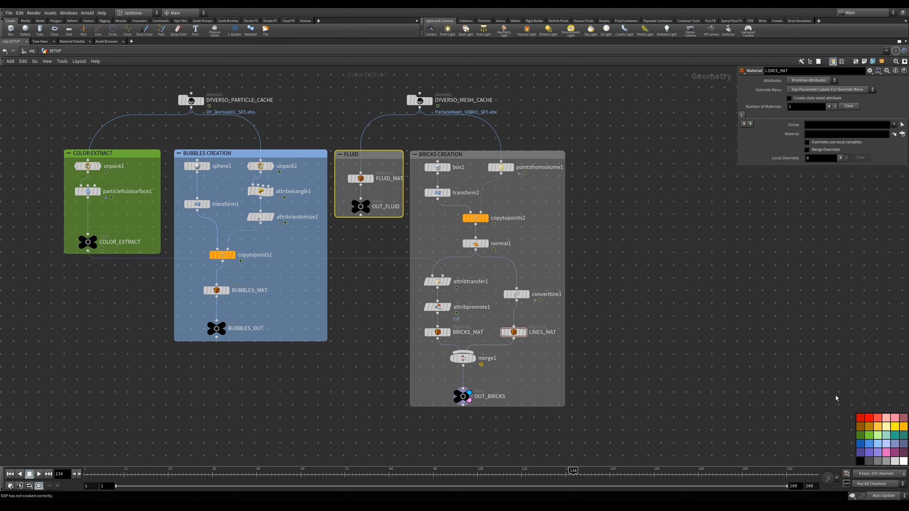
- Color the FLUID network box yellow and the BRICKS CREATION network box light pink
left_click(884, 437)
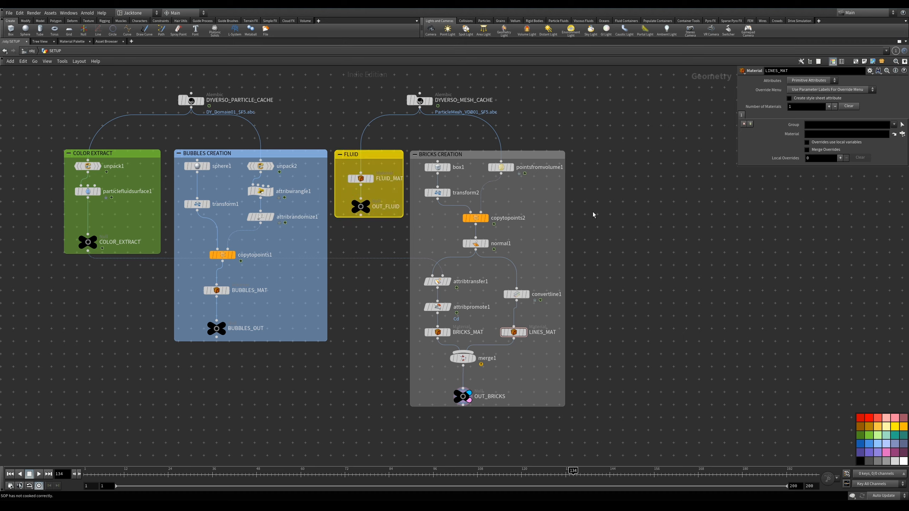
left_click(529, 155)
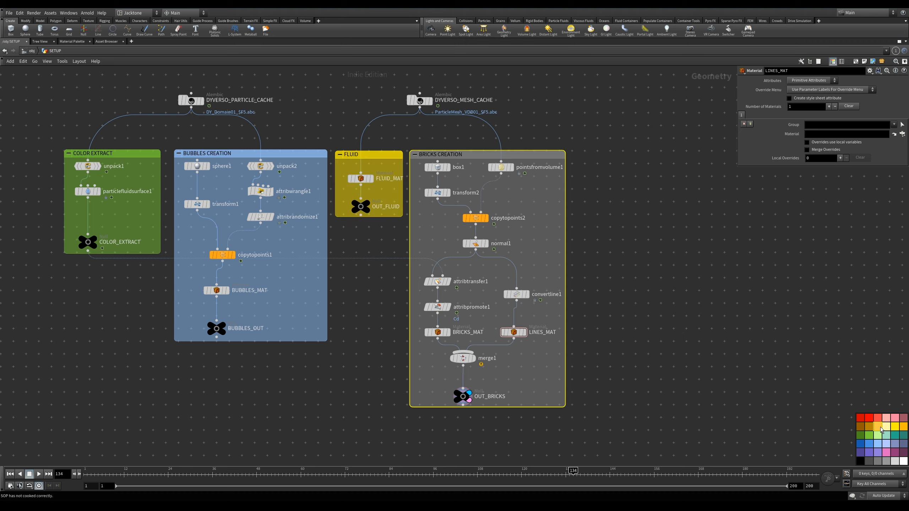
left_click(878, 418)
left_click(886, 418)
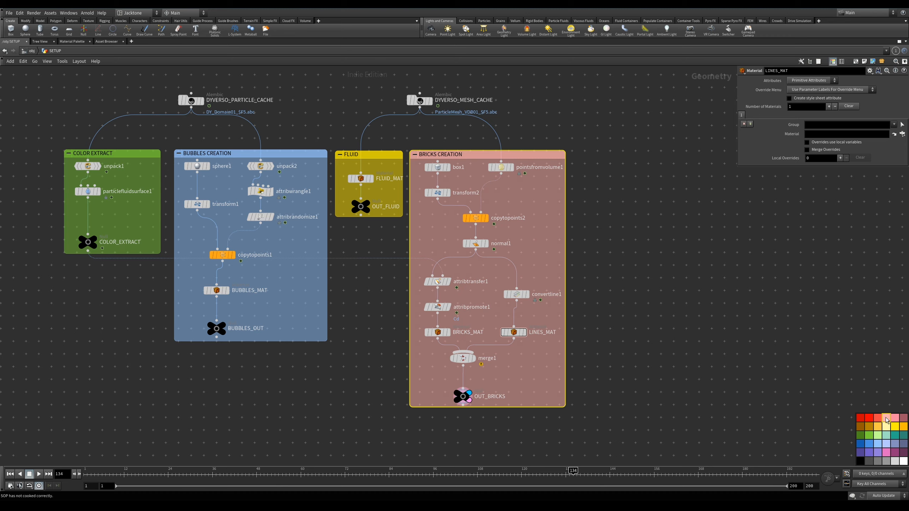
- Add a Sphere node beside the BRICKS CREATION box and connect a Transform node below it
middle_click_drag(626, 207, 553, 237)
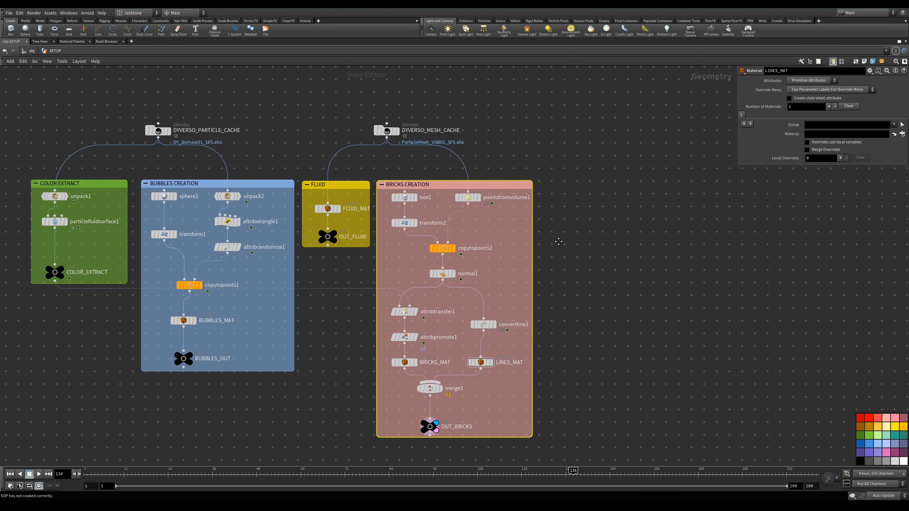
left_click(574, 219)
key("Tab")
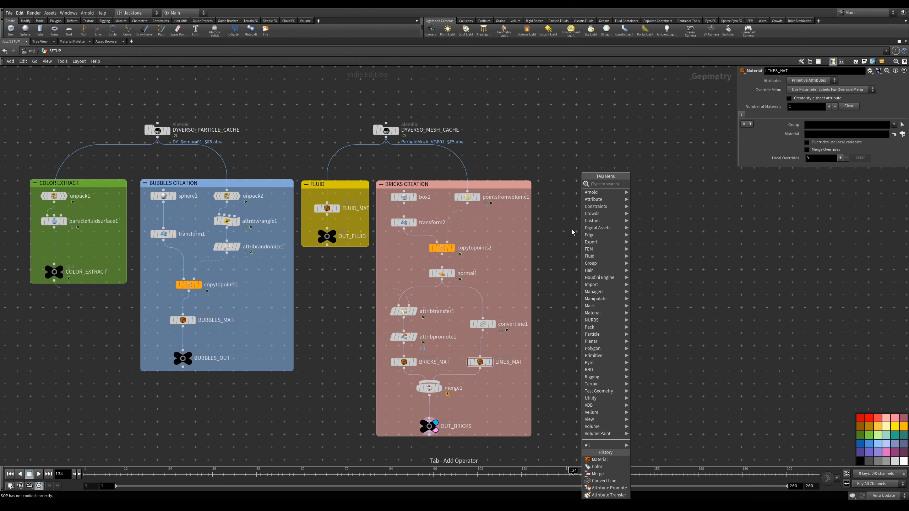
type("spher")
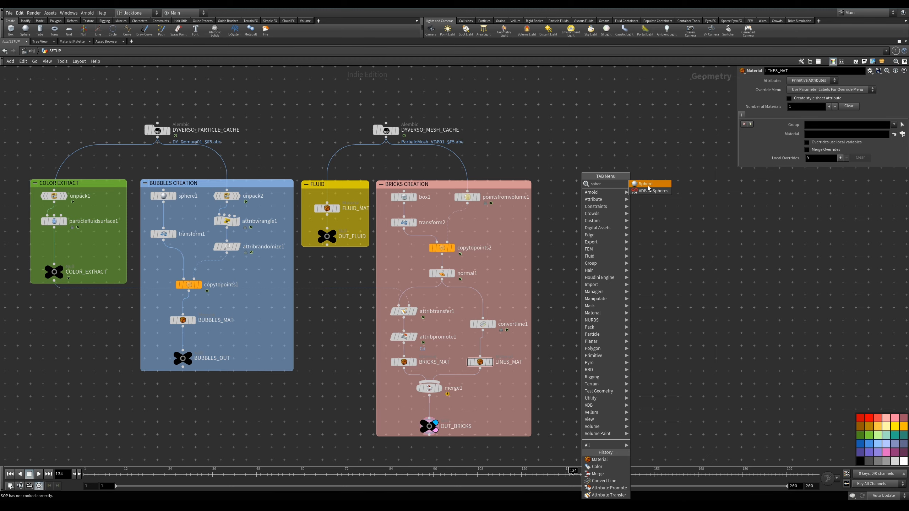
left_click(648, 185)
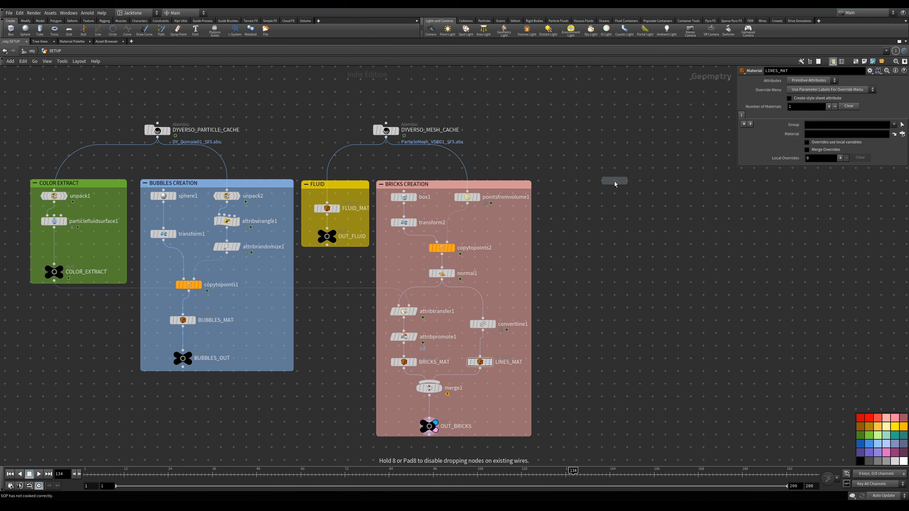
left_click(616, 186)
key("Tab")
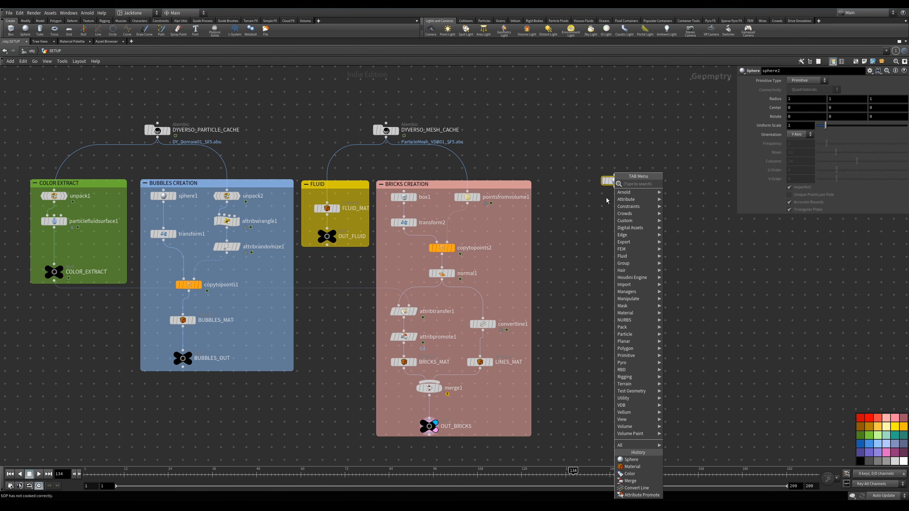
type("tr")
left_click(671, 199)
left_click(616, 207)
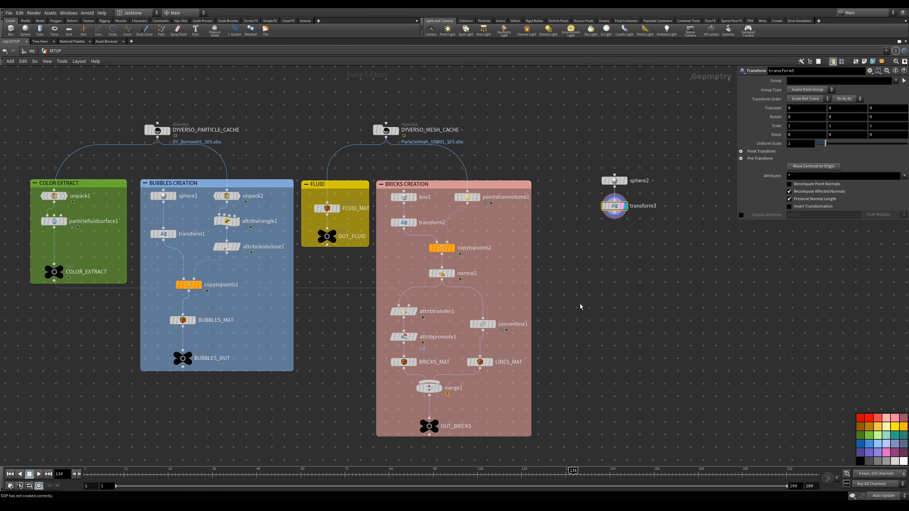
- Restore the multi-pane layout and display the sphere's wireframe over its shading in the viewport
key("ctrl+b")
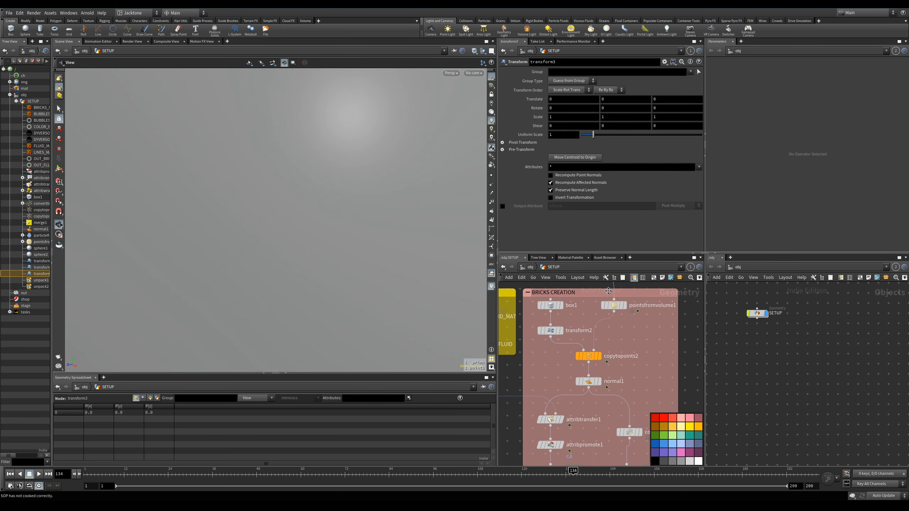
scroll(679, 354, "down", 8)
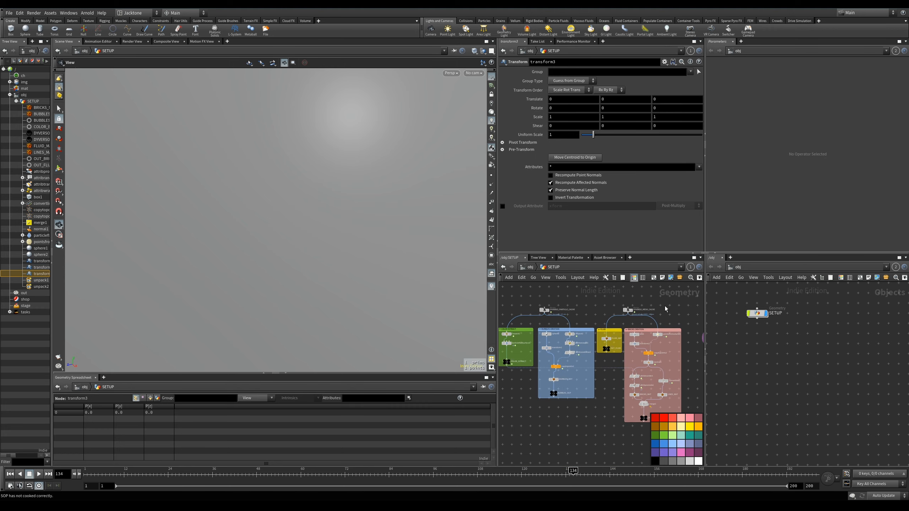
middle_click_drag(697, 313, 633, 311)
scroll(632, 310, "down", 3)
scroll(630, 319, "up", 4)
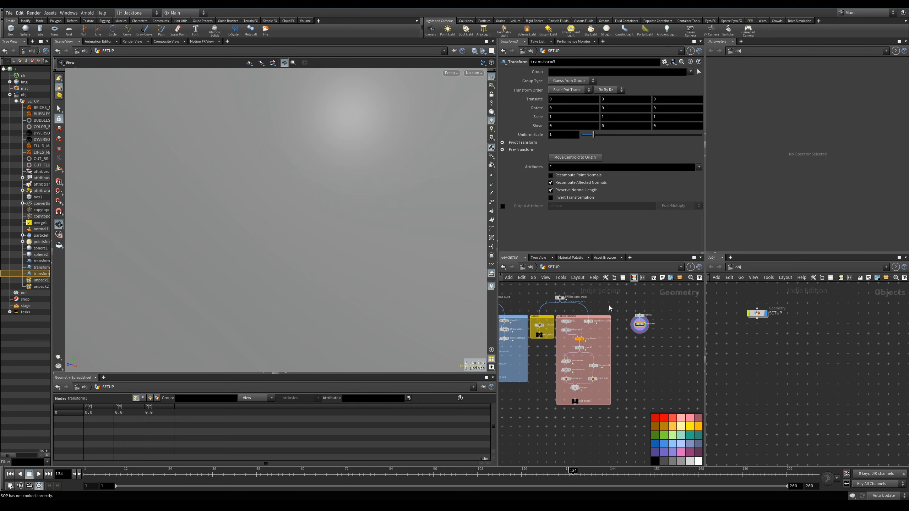
mouse_move(347, 253)
right_mouse_down()
mouse_move(205, 281)
mouse_move(312, 246)
mouse_move(361, 200)
mouse_move(335, 249)
mouse_move(365, 201)
right_mouse_up()
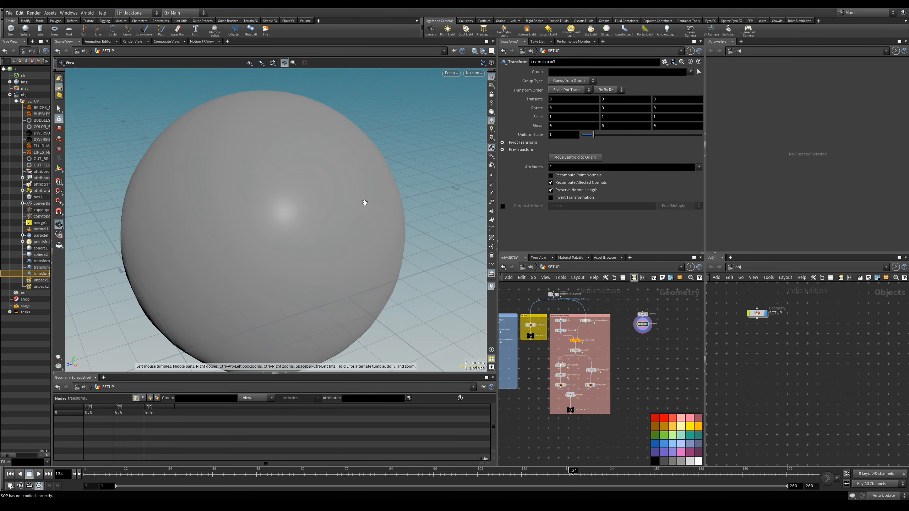
left_click(474, 51)
left_click(500, 122)
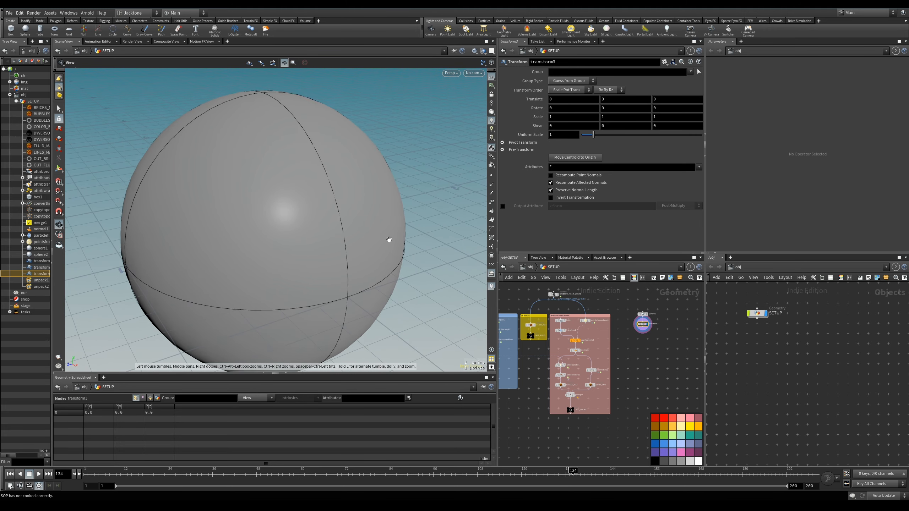
left_click_drag(390, 239, 386, 212)
- Display OUT_BRICKS in the viewport with the transform3 sphere templated as a wireframe around it
middle_click_drag(639, 375, 680, 349)
scroll(617, 368, "up", 5)
middle_click_drag(531, 394, 559, 395)
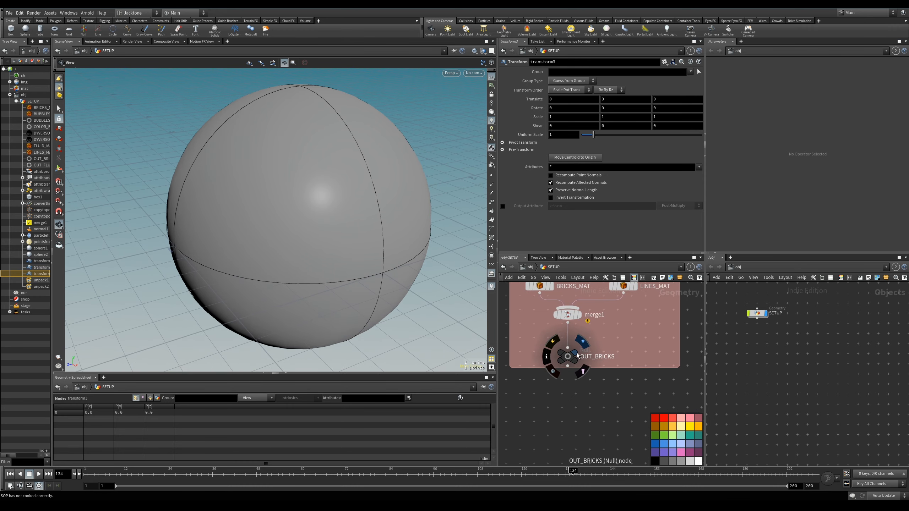
left_click(589, 372)
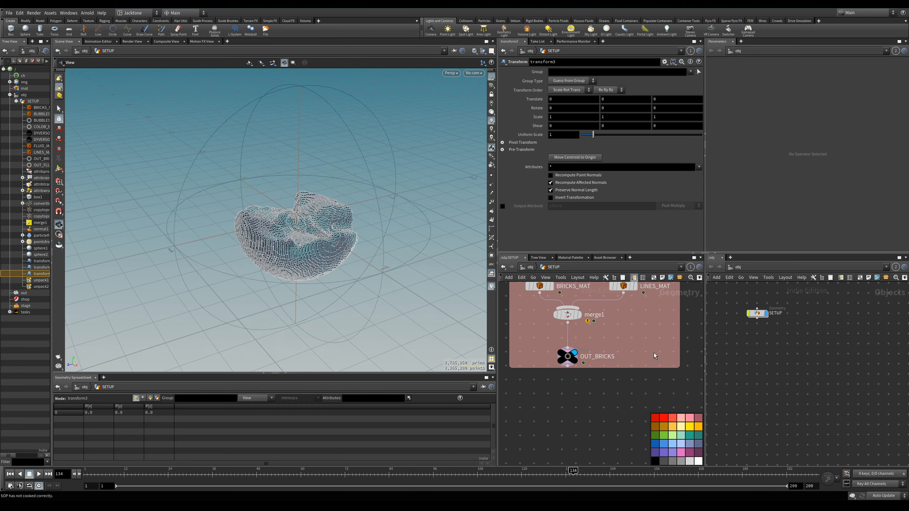
key("f")
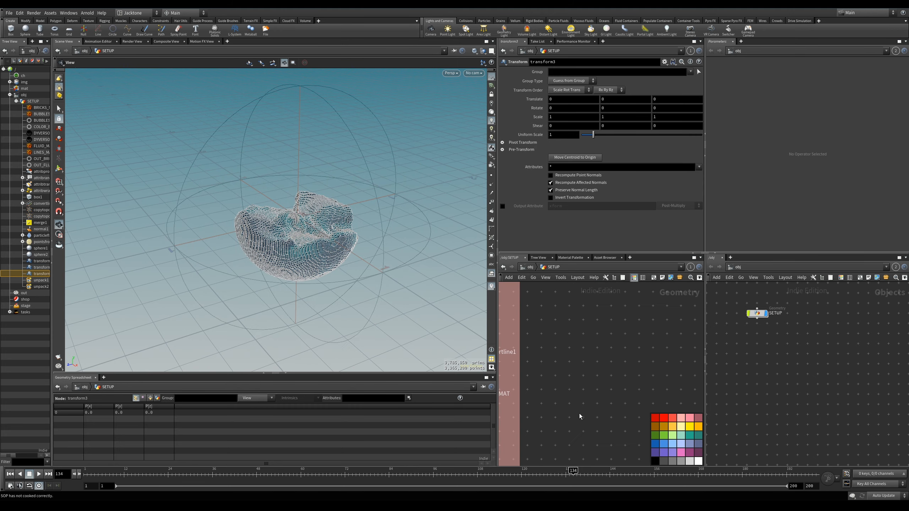
middle_click_drag(585, 384, 620, 361)
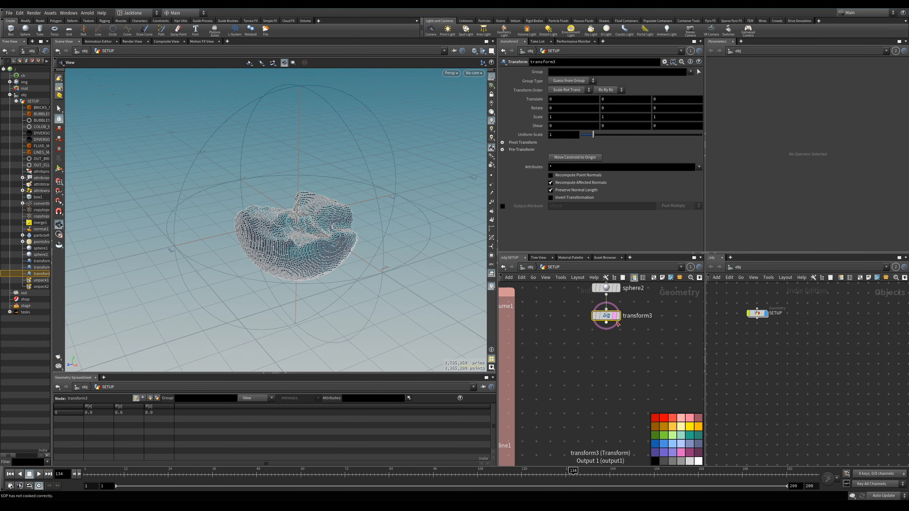
left_click_drag(322, 263, 364, 249)
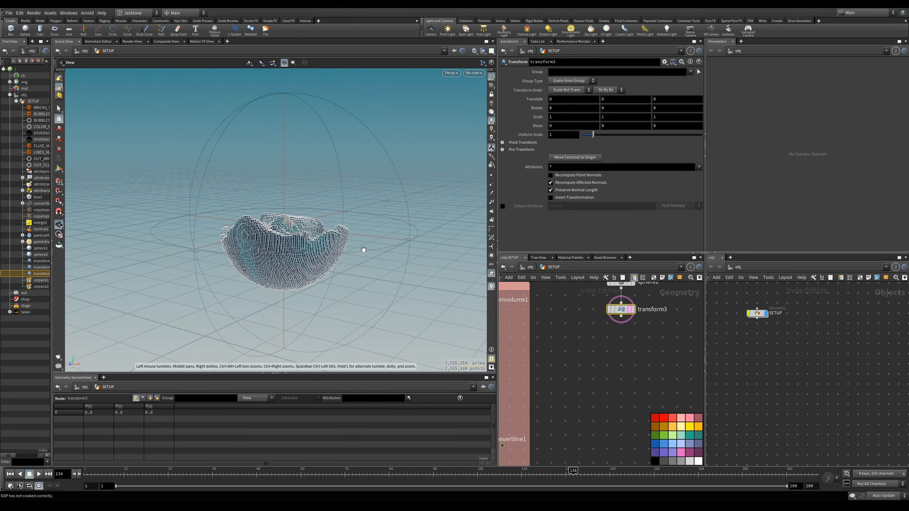
- Set the viewport background color scheme to Dark in the display options
key("d")
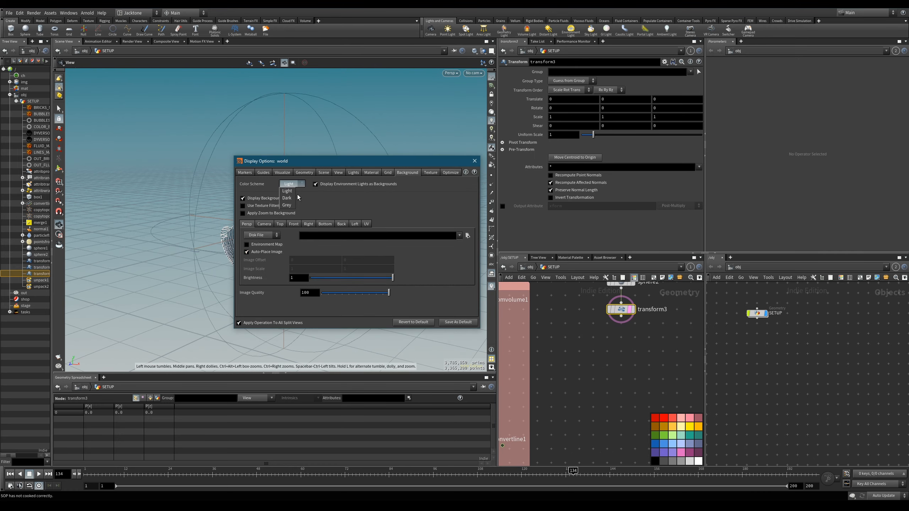
left_click(298, 197)
left_click(474, 162)
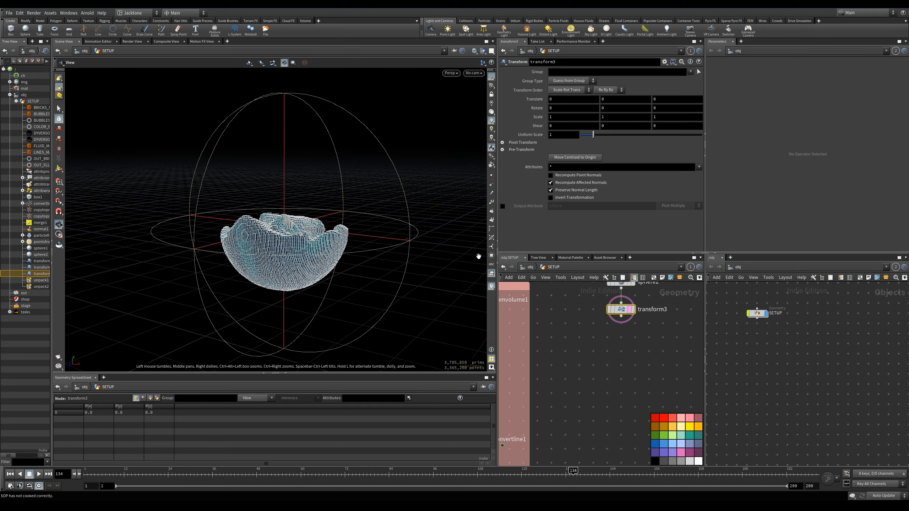
- Set transform3's uniform scale to 0.52 to fit the sphere around the bricks
middle_click_drag(557, 138, 405, 158)
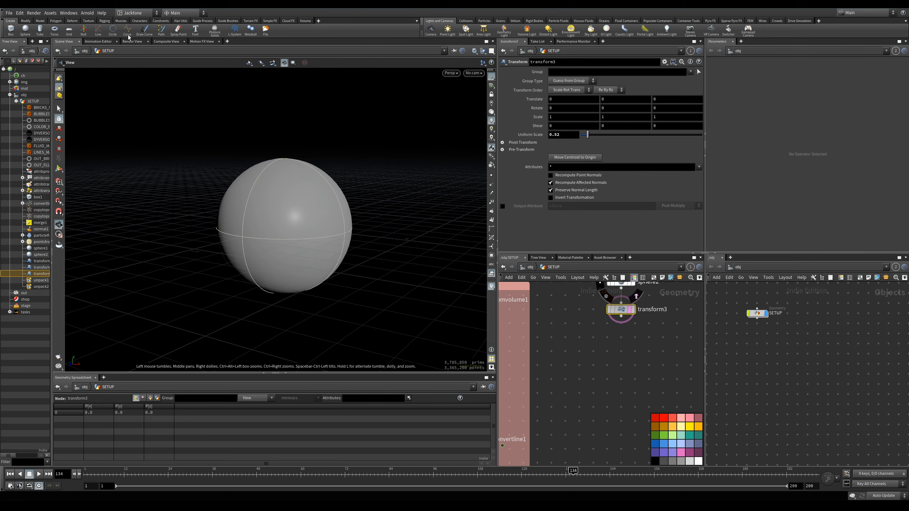
- Refresh the viewport and select the OUT_BRICKS null at the end of the bricks network
left_click(98, 42)
left_click(64, 41)
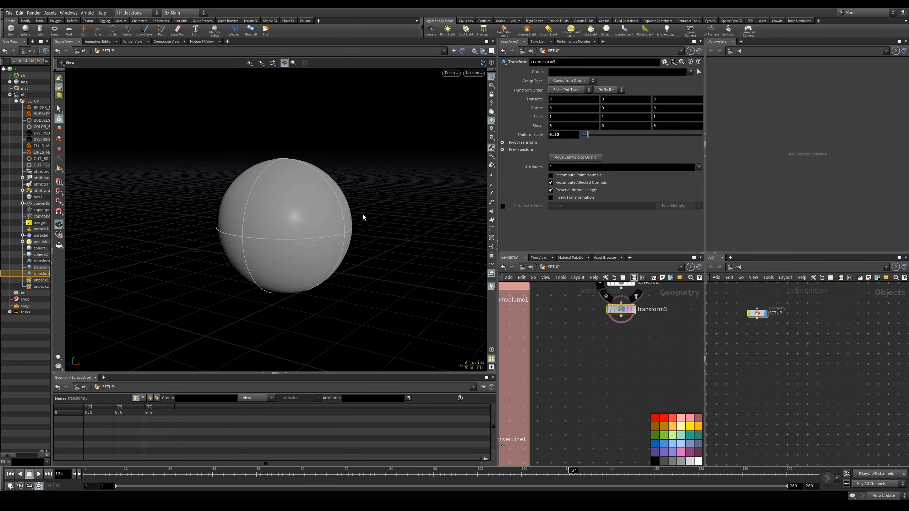
middle_click_drag(587, 341, 635, 260)
middle_click_drag(605, 372, 621, 275)
middle_click_drag(560, 386, 631, 393)
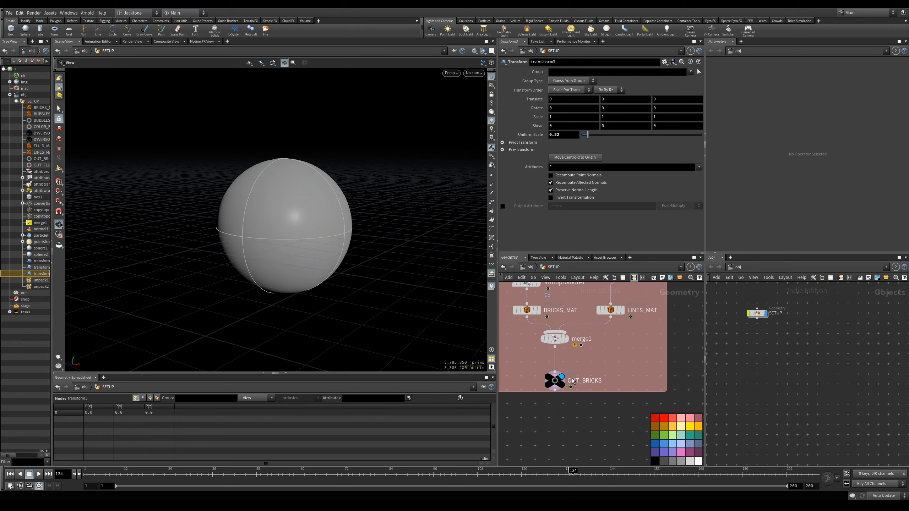
left_click(553, 381)
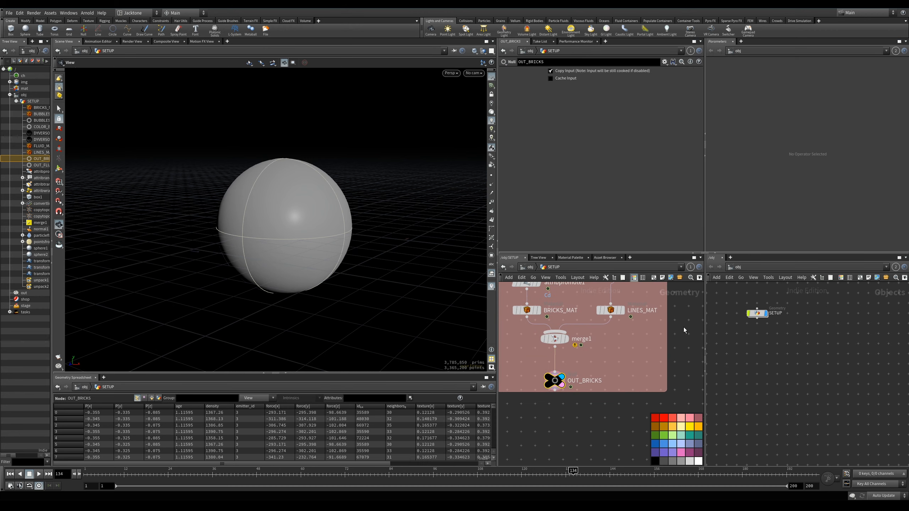
- Display transform3 in the viewport, compare it with the unscaled sphere2, and show transform3 again
middle_click_drag(684, 330, 600, 399)
middle_click_drag(639, 297, 662, 290)
middle_click_drag(607, 401, 674, 289)
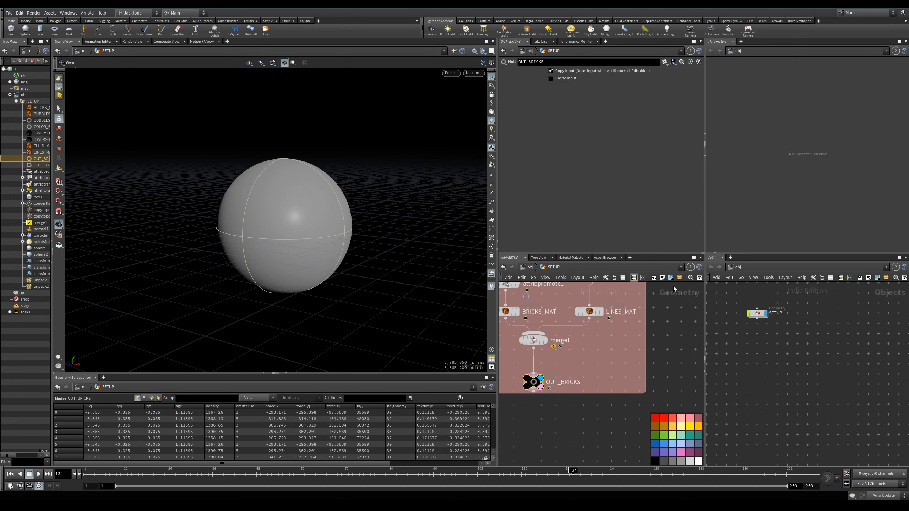
middle_click_drag(552, 400, 569, 412)
middle_click_drag(611, 316, 542, 405)
middle_click_drag(668, 286, 590, 364)
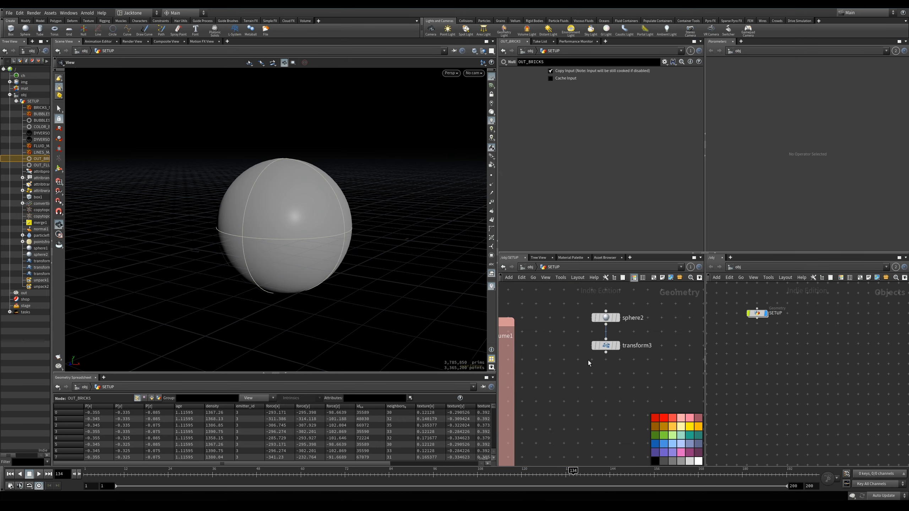
left_click(619, 346)
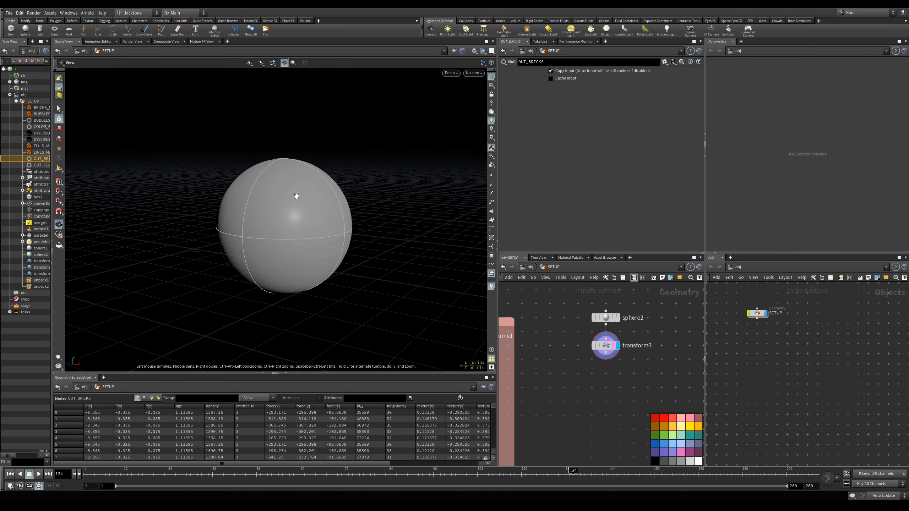
left_click(99, 41)
left_click(64, 41)
left_click(618, 317)
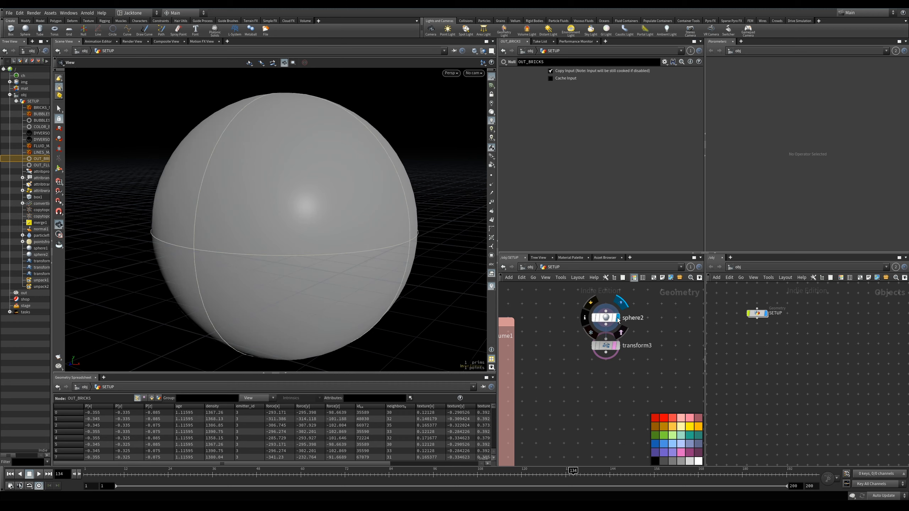
left_click(618, 346)
- Display OUT_BRICKS with transform3 templated as a wireframe and examine from several angles how the sphere encloses the bricks
middle_click_drag(545, 455, 646, 292)
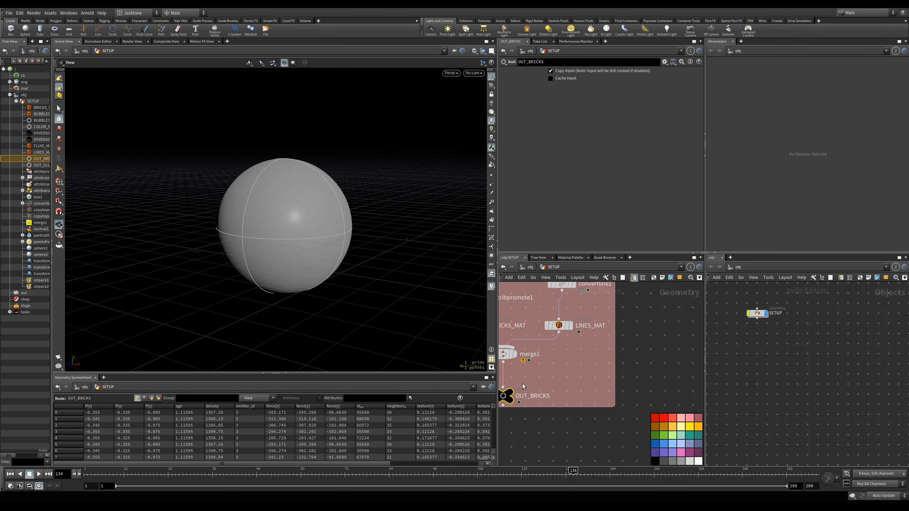
left_click(517, 410)
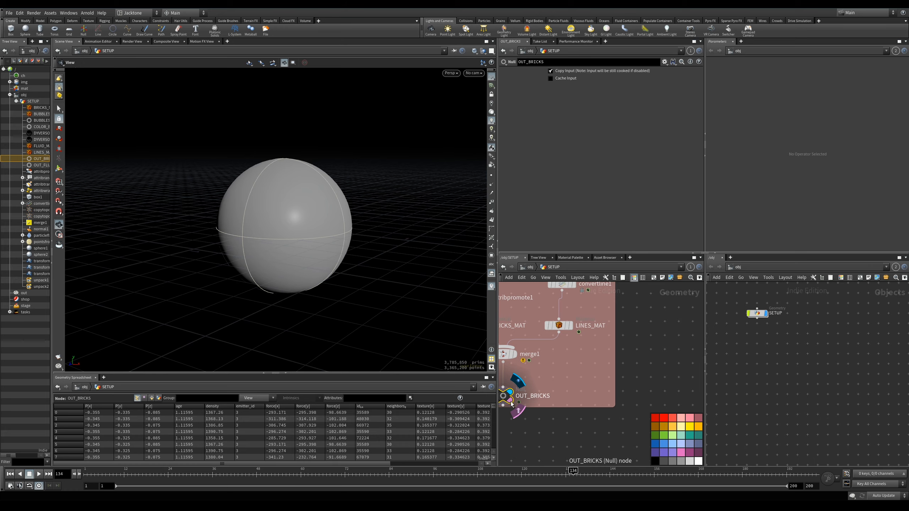
middle_click_drag(526, 420, 576, 436)
left_click(95, 41)
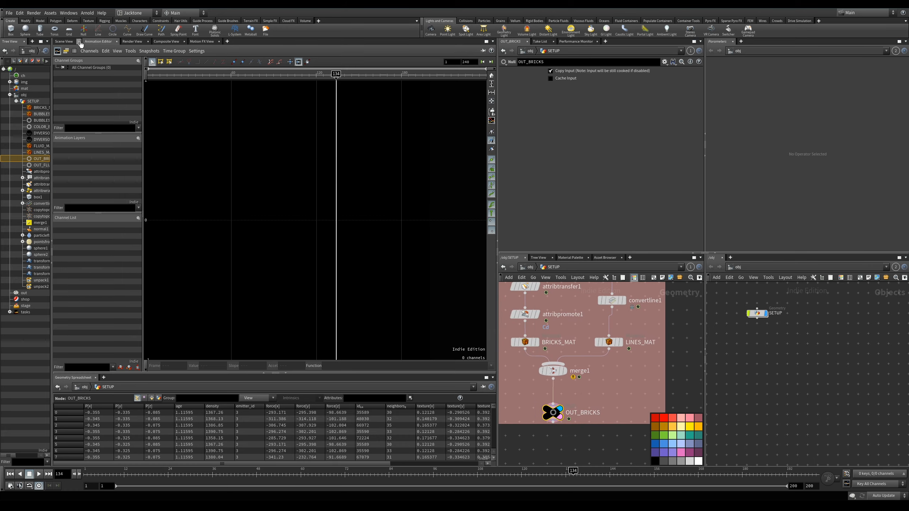
left_click(65, 41)
left_click_drag(371, 241, 318, 256)
middle_click_drag(673, 342, 538, 397)
middle_click_drag(612, 380, 562, 467)
left_click(586, 375)
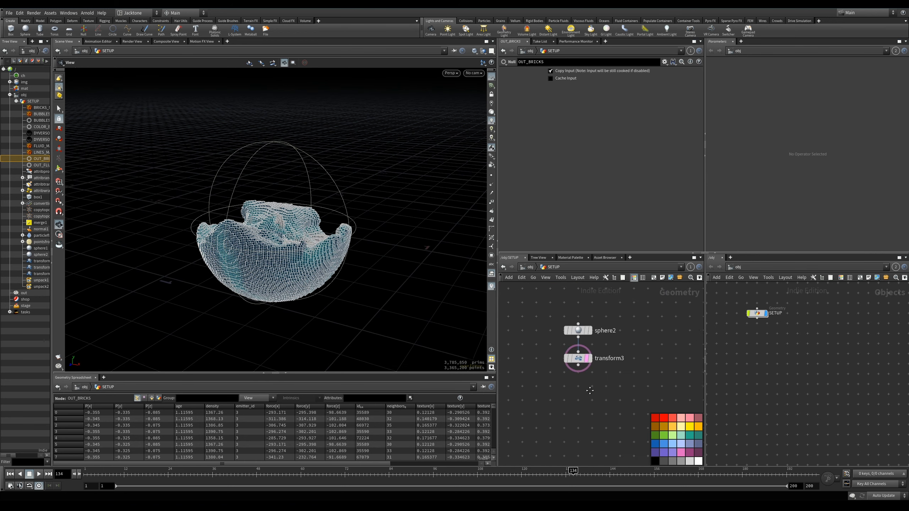
middle_click_drag(590, 385, 607, 387)
left_click_drag(384, 321, 361, 256)
left_click_drag(406, 278, 387, 312)
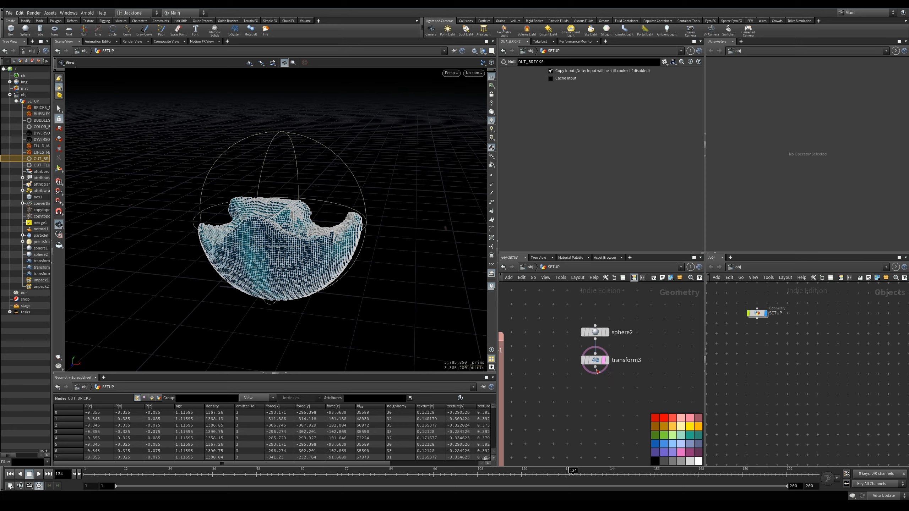
- Add a Material node connected below transform3
left_click(595, 367)
left_click(616, 472)
left_click(598, 396)
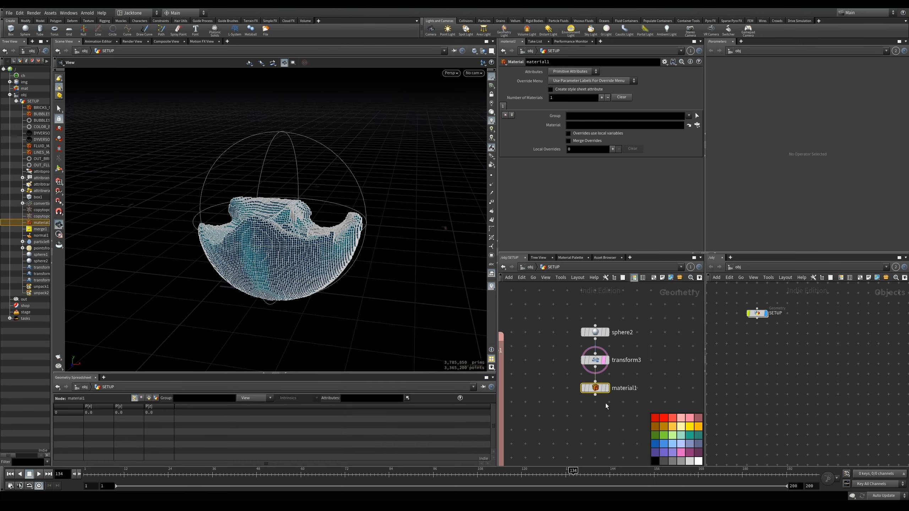
- Add a Null node connected below material1 and name it ORB_OUT
left_click(595, 395)
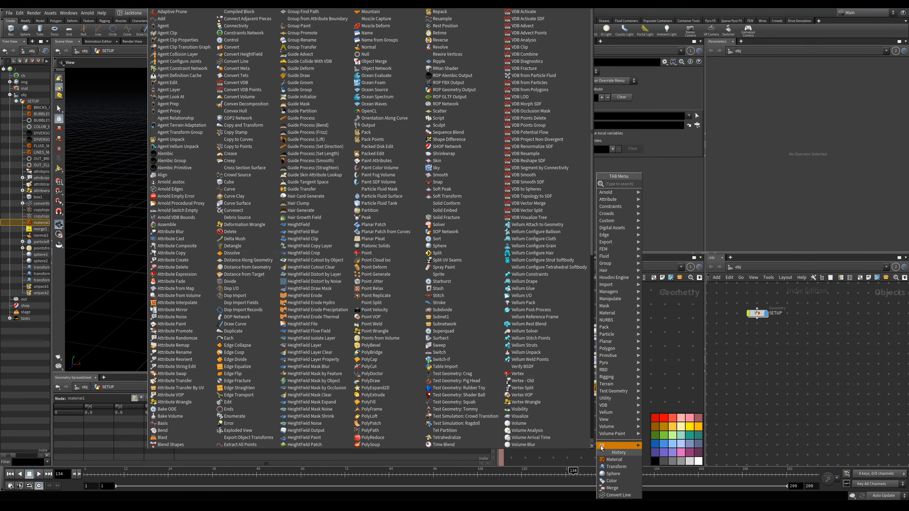
type("null")
left_click(654, 183)
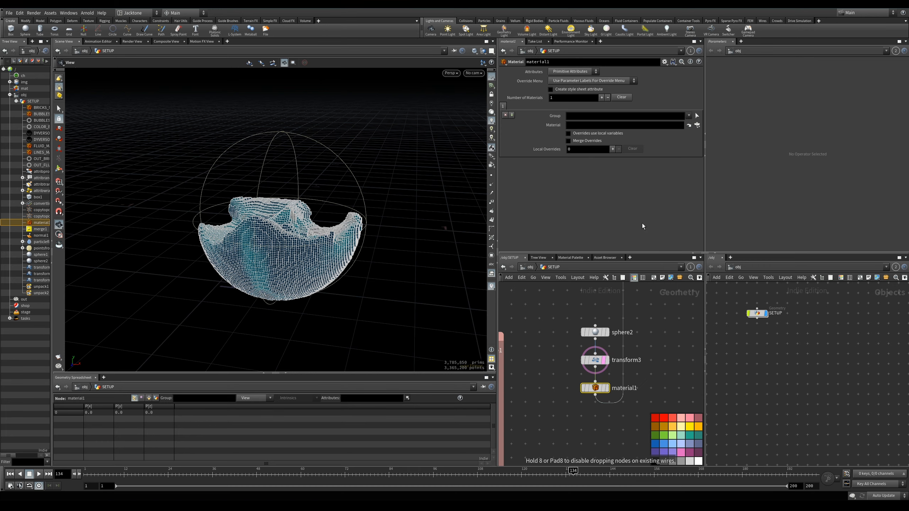
left_click(593, 434)
left_click(616, 431)
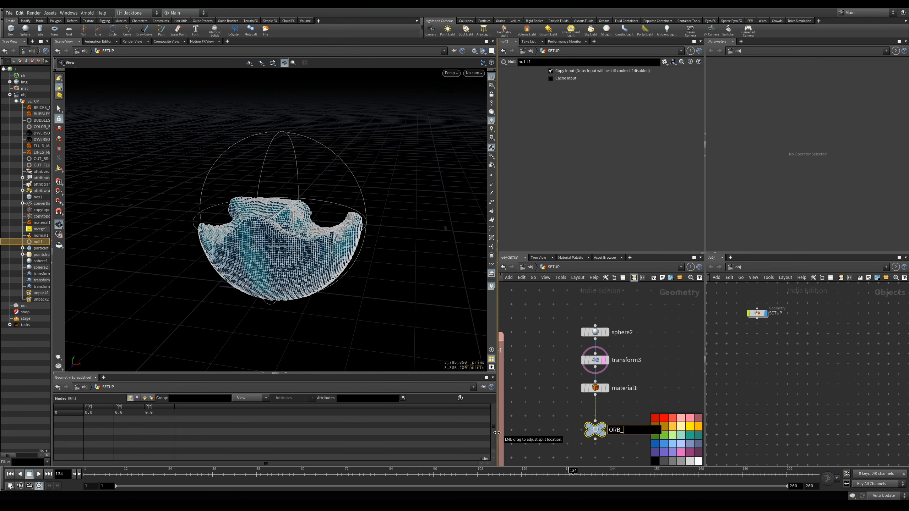
type("ORB_OUT")
key("Return")
- Color the ORB_OUT null black and turn on its display and template flags
left_click_drag(652, 460, 599, 432)
left_click(610, 415)
left_click(610, 444)
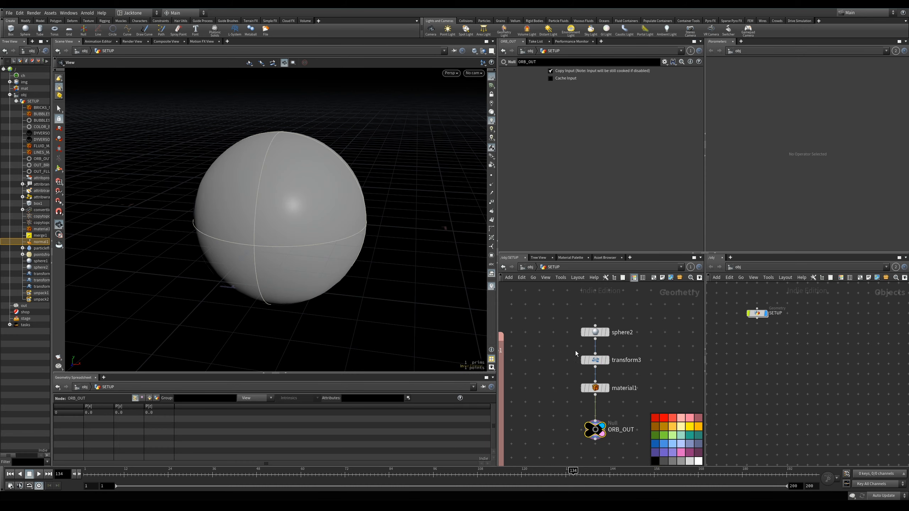
- Enclose sphere2, transform3, material1 and ORB_OUT in a network box titled ORB CREATION
left_click_drag(546, 308, 633, 448)
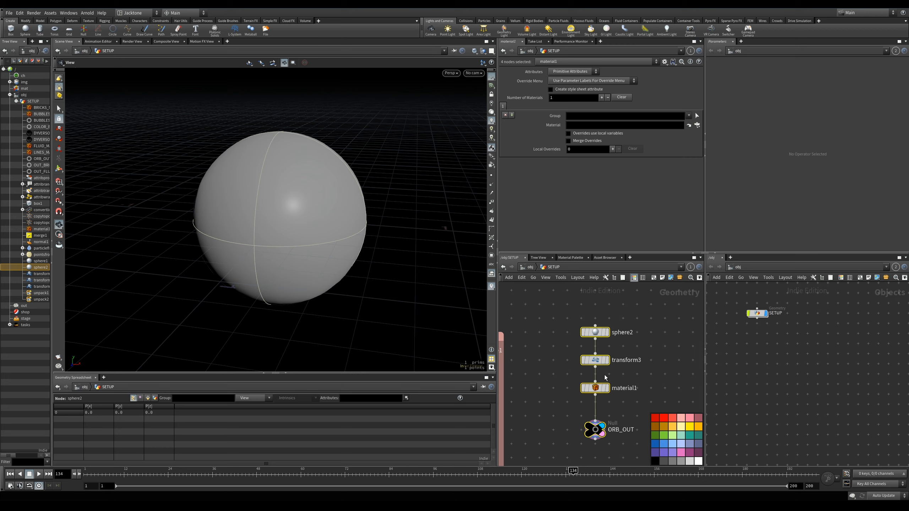
key("shift+o")
double_click(597, 317)
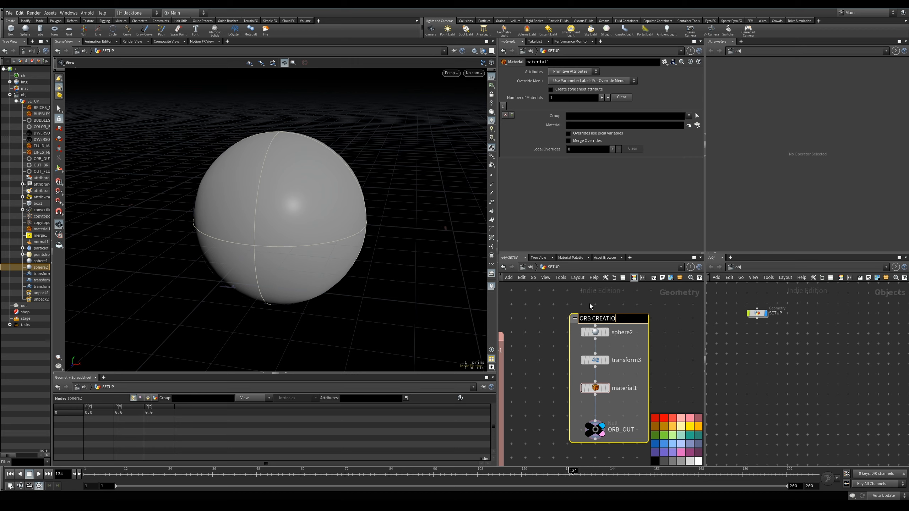
key("Return")
middle_click_drag(539, 328, 565, 310)
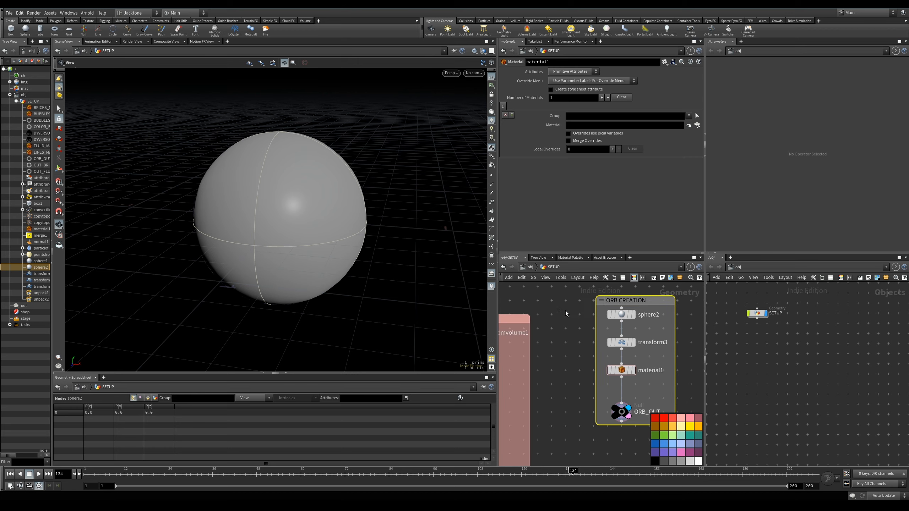
- Place the ORB CREATION box beside the BRICKS CREATION box in the maximized network and color it purple
scroll(556, 320, "down", 2)
key("ctrl+b")
key("h")
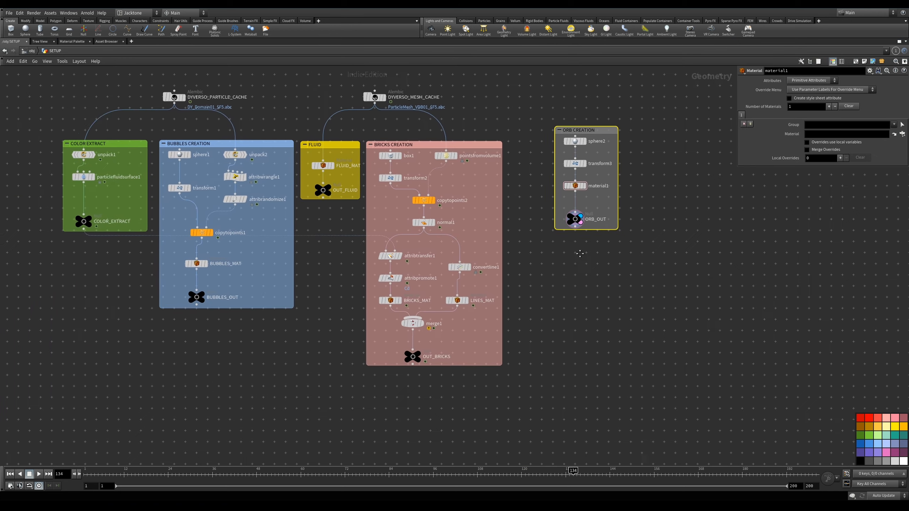
left_click_drag(643, 149, 609, 164)
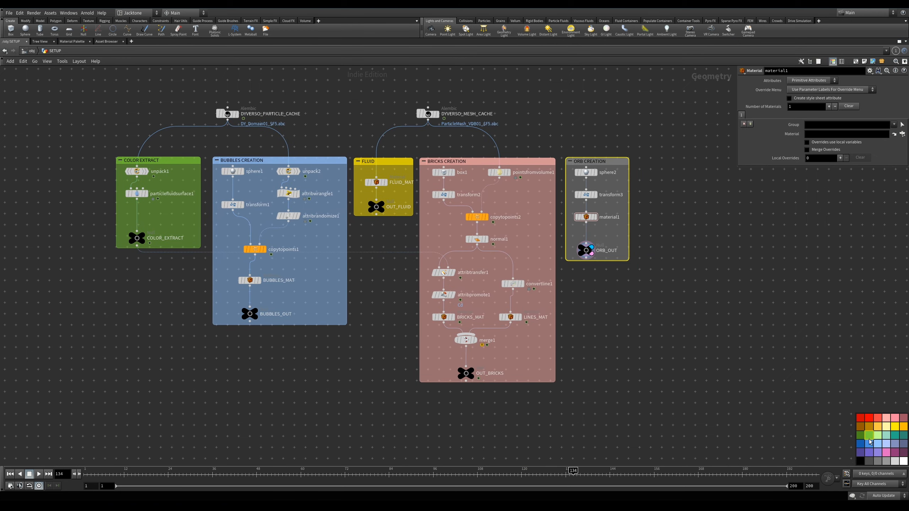
middle_click_drag(572, 302, 551, 288)
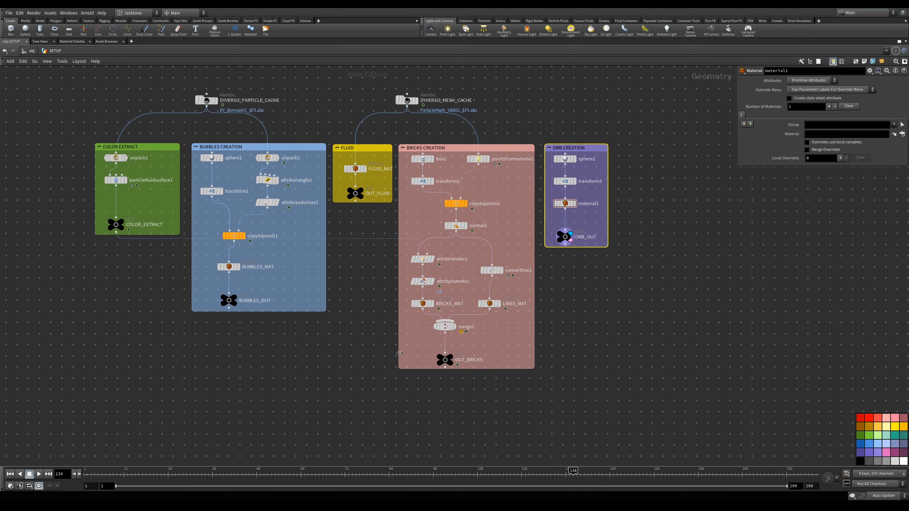
- Restore the multi-pane layout and reopen the SETUP geometry network from the object level
key("u")
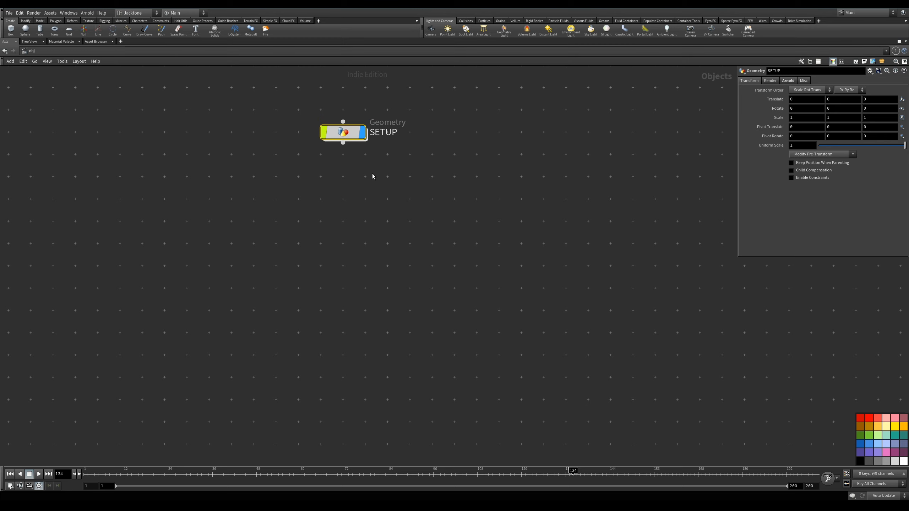
key("ctrl+b")
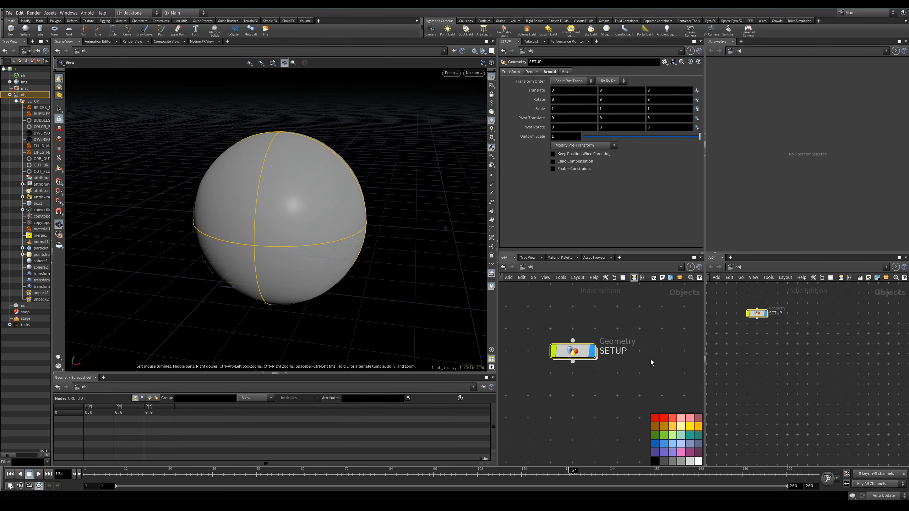
double_click(574, 349)
scroll(558, 351, "up", 10)
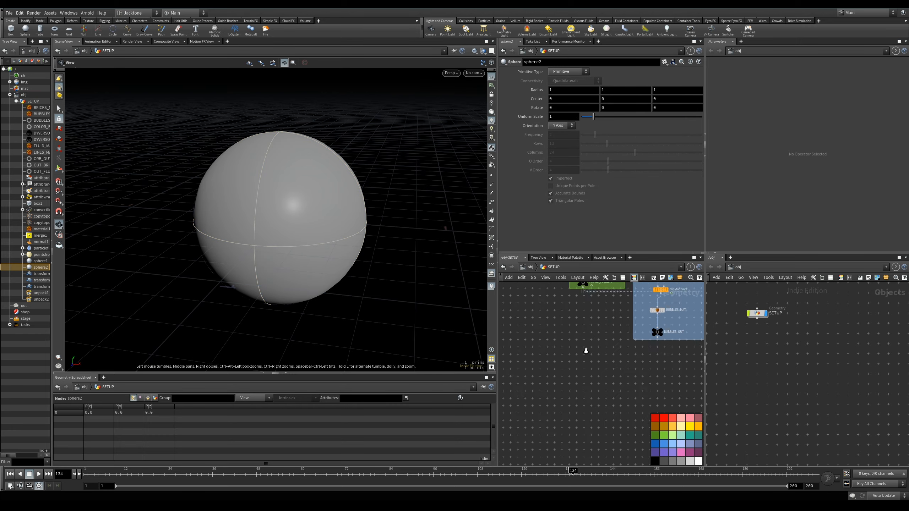
- Display the COLOR_EXTRACT output and the BUBBLES_OUT output in turn and examine each in the viewport
left_click(585, 328)
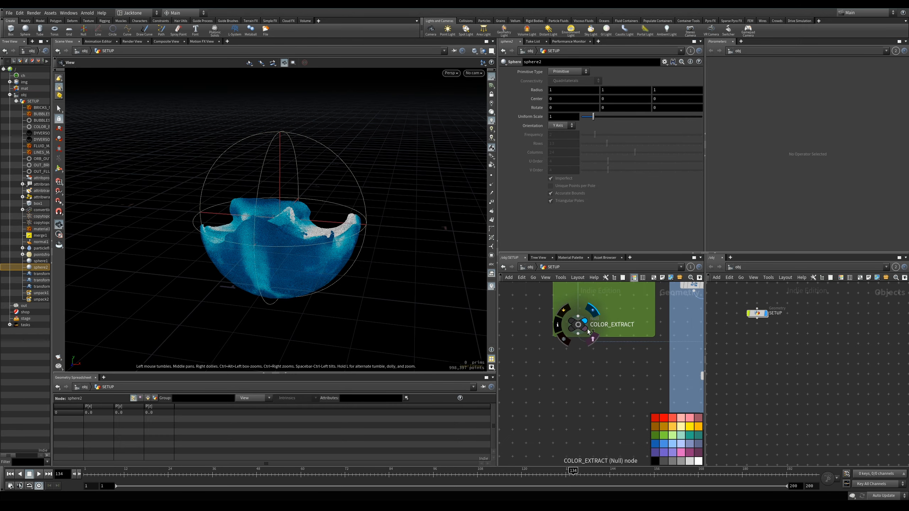
left_click(582, 325)
left_click_drag(307, 290, 351, 272)
scroll(558, 421, "down", 5)
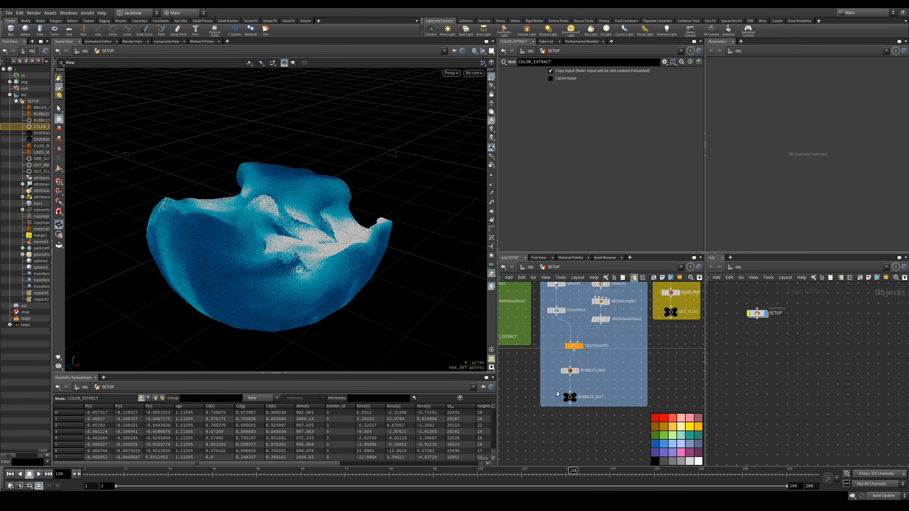
left_click(577, 397)
left_click(570, 397)
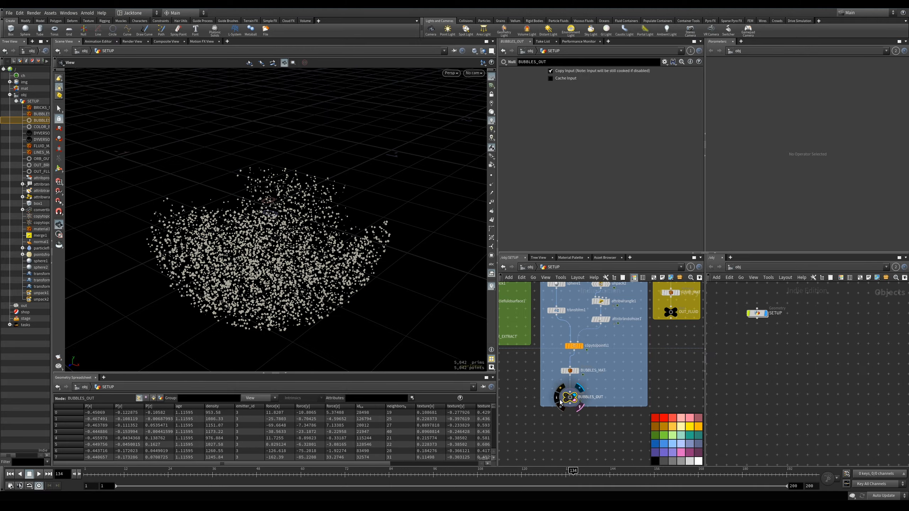
left_click_drag(315, 294, 395, 206)
- Display the OUT_FLUID mesh and the OUT_BRICKS output in turn and examine them from different angles
middle_click_drag(674, 309, 576, 368)
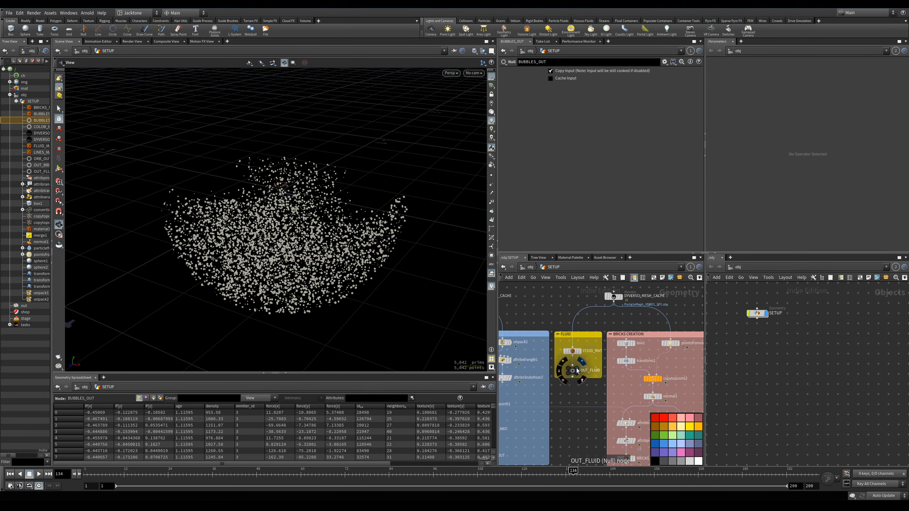
left_click(578, 371)
mouse_move(307, 294)
left_mouse_down()
mouse_move(294, 304)
mouse_move(286, 341)
mouse_move(313, 297)
mouse_move(304, 299)
left_mouse_up()
middle_click_drag(594, 462, 522, 369)
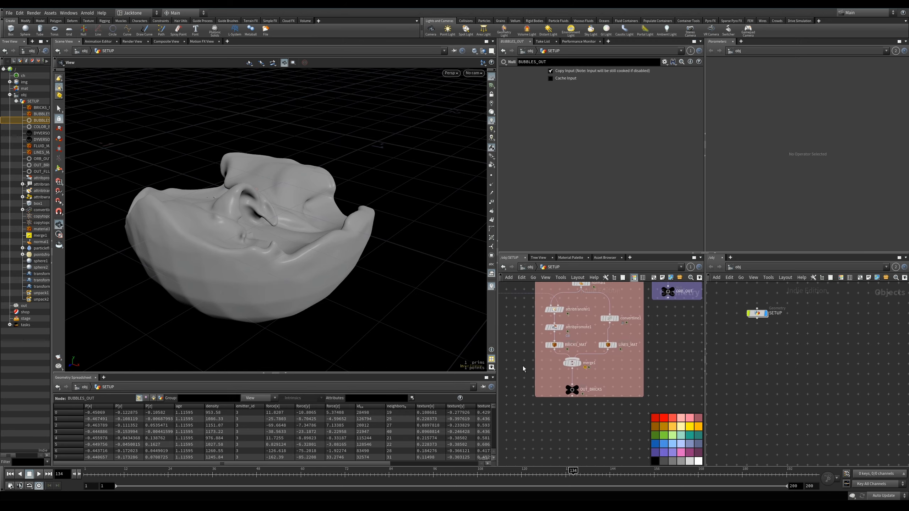
left_click(577, 393)
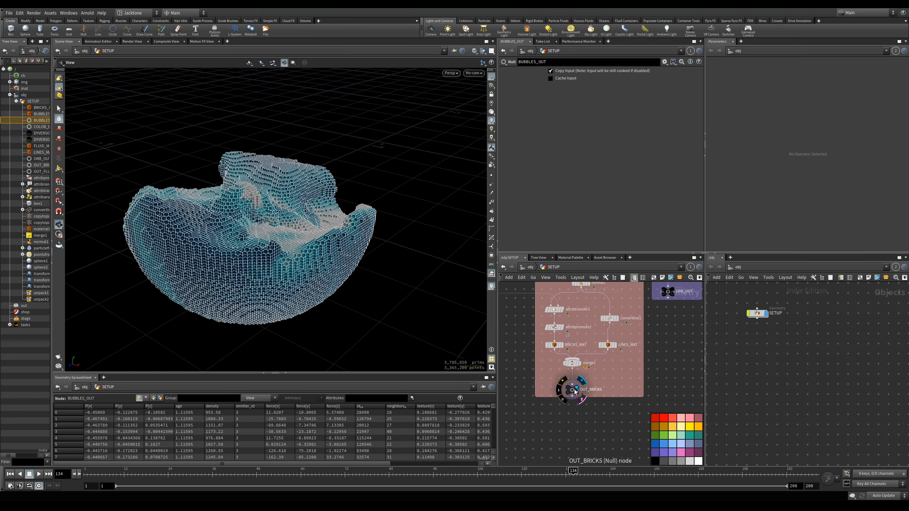
left_click_drag(348, 243, 303, 283)
right_click_drag(303, 283, 222, 273)
left_click_drag(344, 280, 363, 294)
- Display the ORB_OUT sphere in the viewport and look over the complete set of network boxes
middle_click_drag(623, 403, 535, 473)
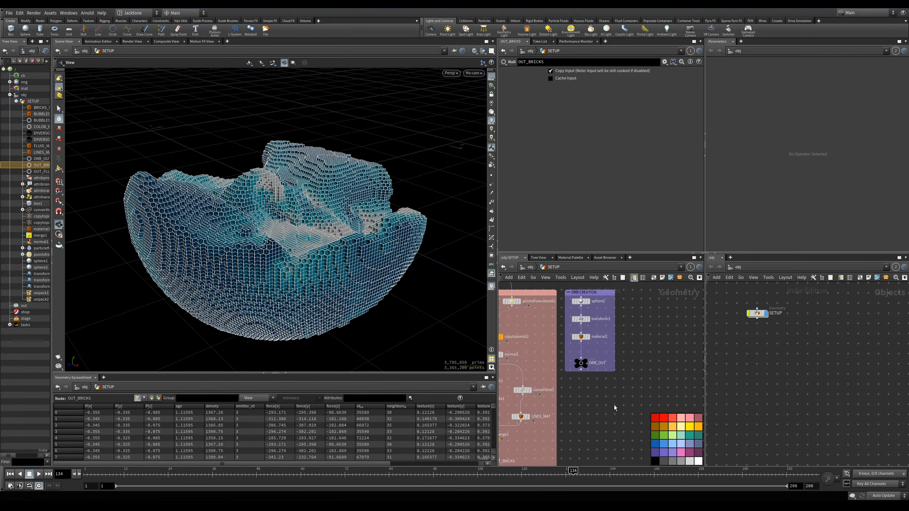
scroll(615, 401, "up", 4)
middle_click_drag(614, 396, 616, 413)
left_click(587, 370)
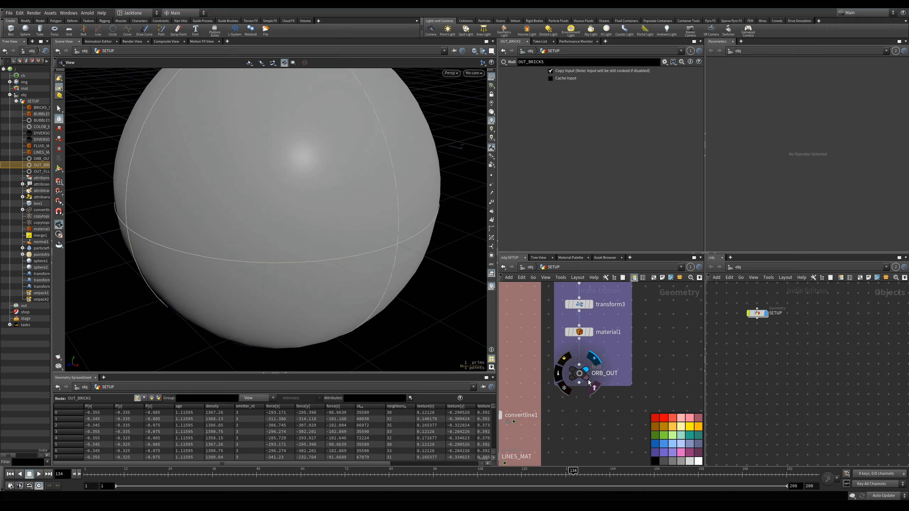
scroll(594, 398, "down", 5)
middle_click_drag(602, 404, 634, 368)
mouse_move(534, 401)
middle_mouse_down()
mouse_move(557, 389)
mouse_move(596, 406)
middle_mouse_up()
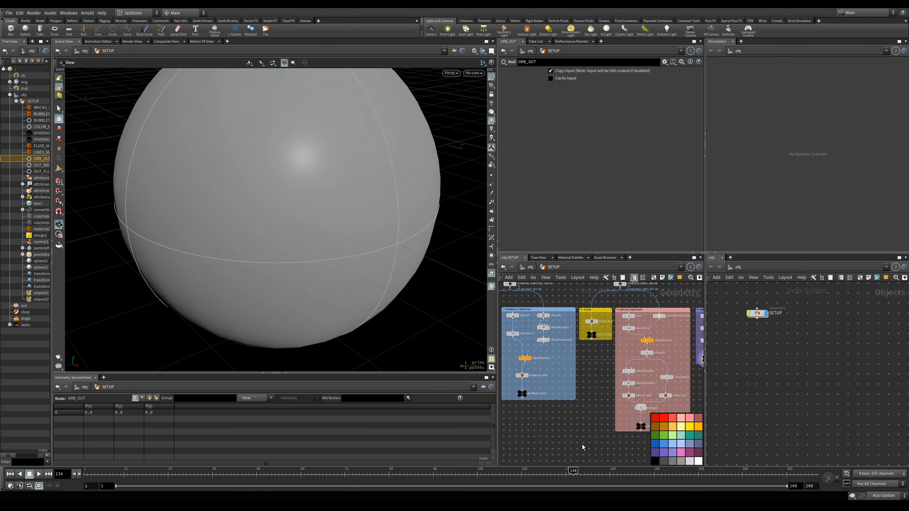
- Go up to the object level and move the SETUP geometry node slightly to the left
left_click(532, 267)
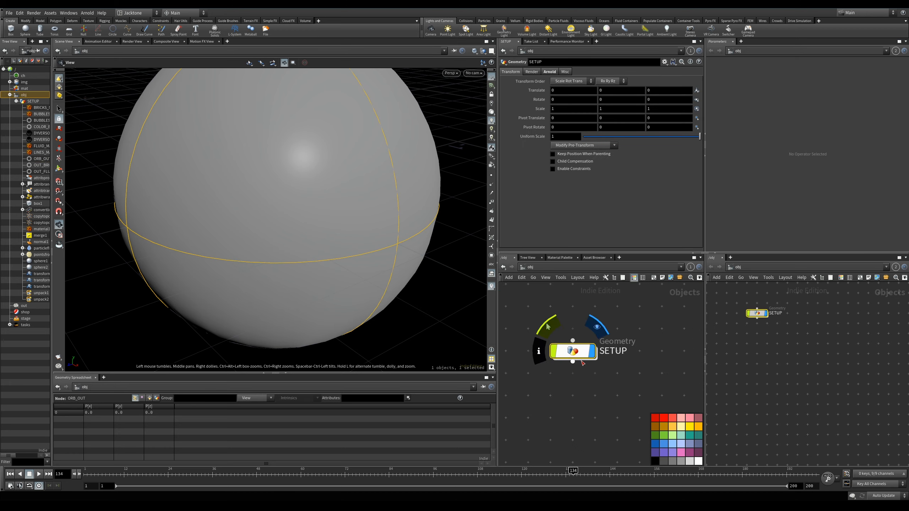
scroll(570, 367, "down", 3)
left_click_drag(562, 348, 537, 349)
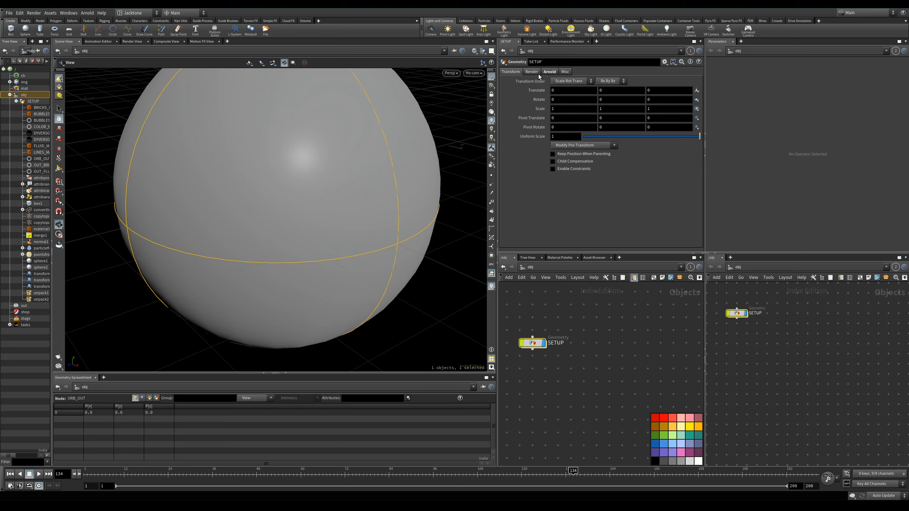
- Open the Arnold visibility settings of the SETUP geometry object
left_click(549, 72)
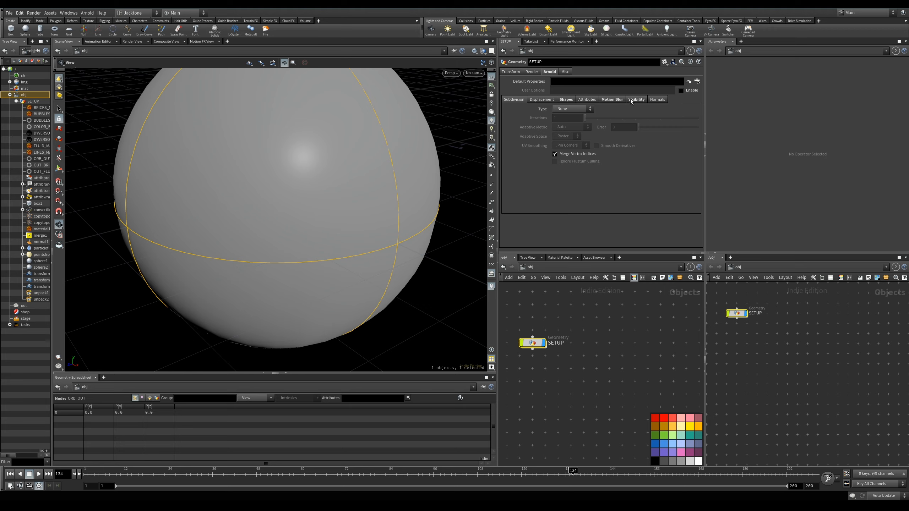
left_click(632, 100)
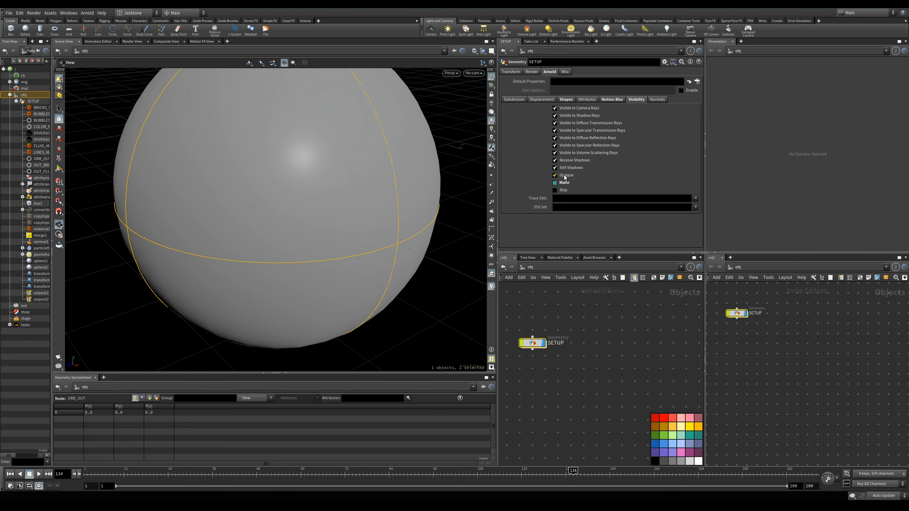